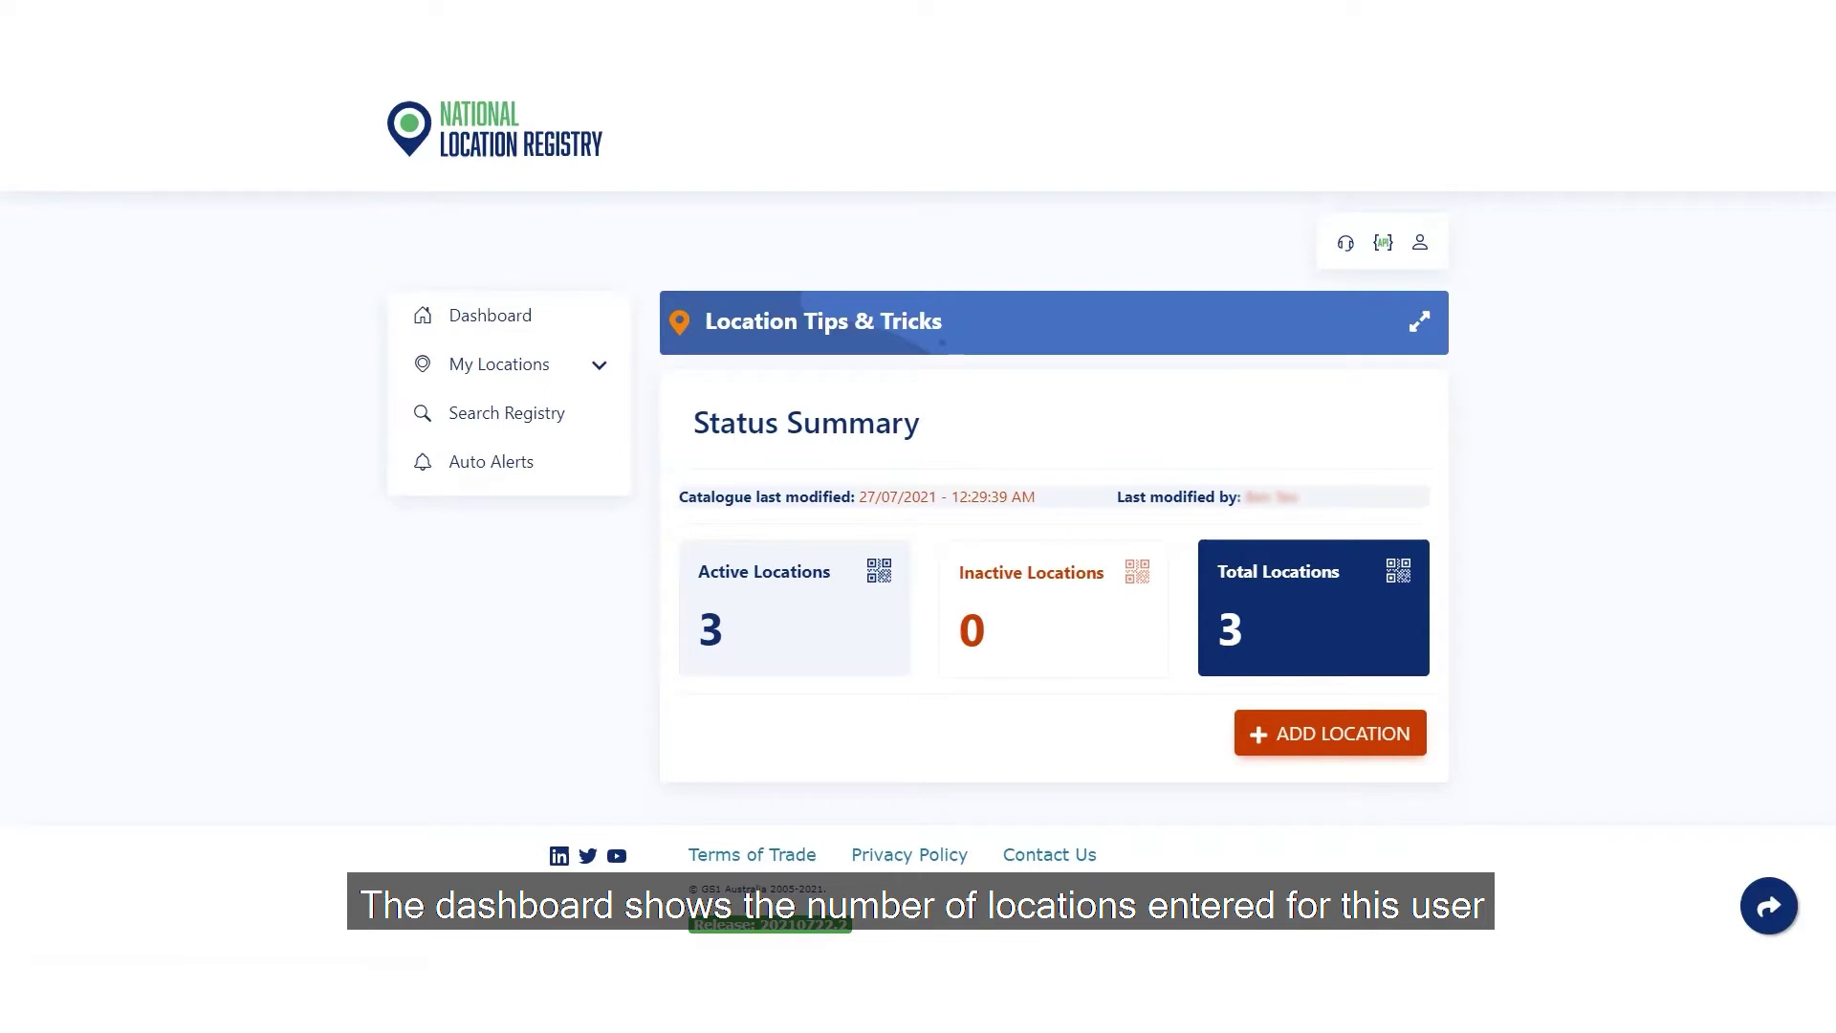
- Expand My Locations and bring up the NLR Support page with Call Us, Email Us and Need Assistance options
{"action": "left_click", "coordinate": [587, 381]}
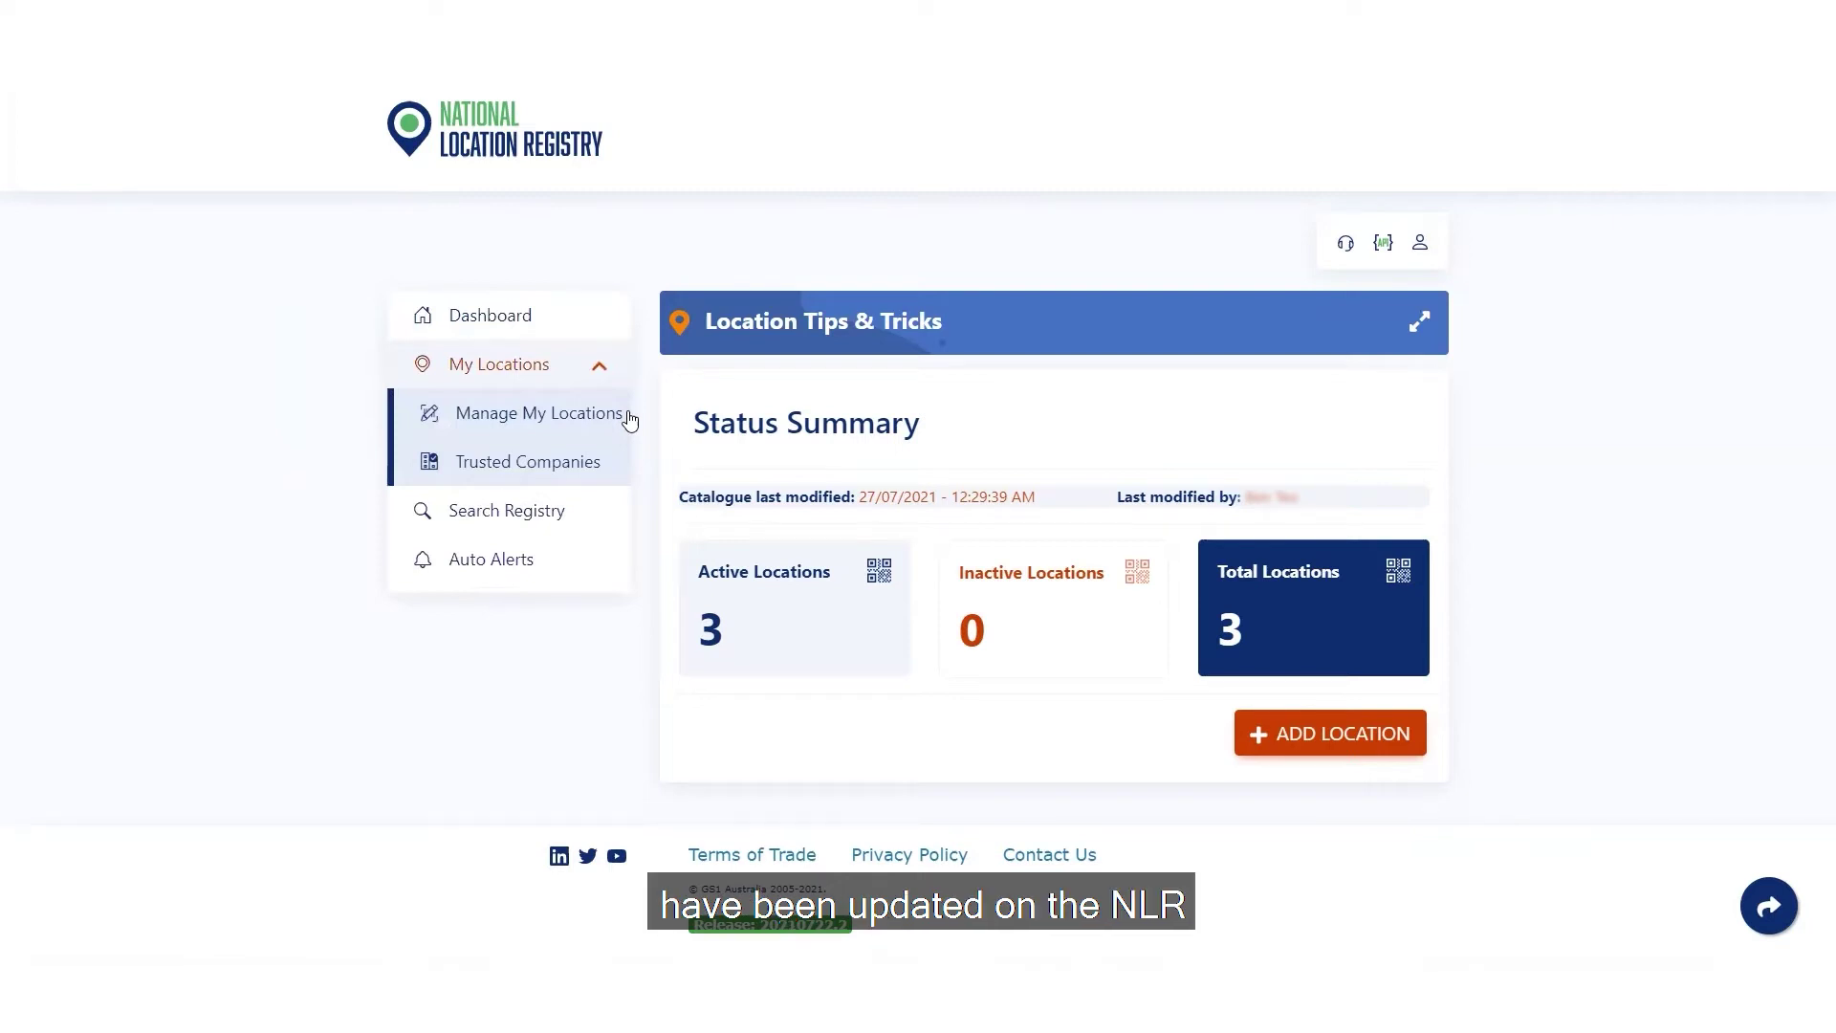
{"action": "left_click", "coordinate": [1343, 254]}
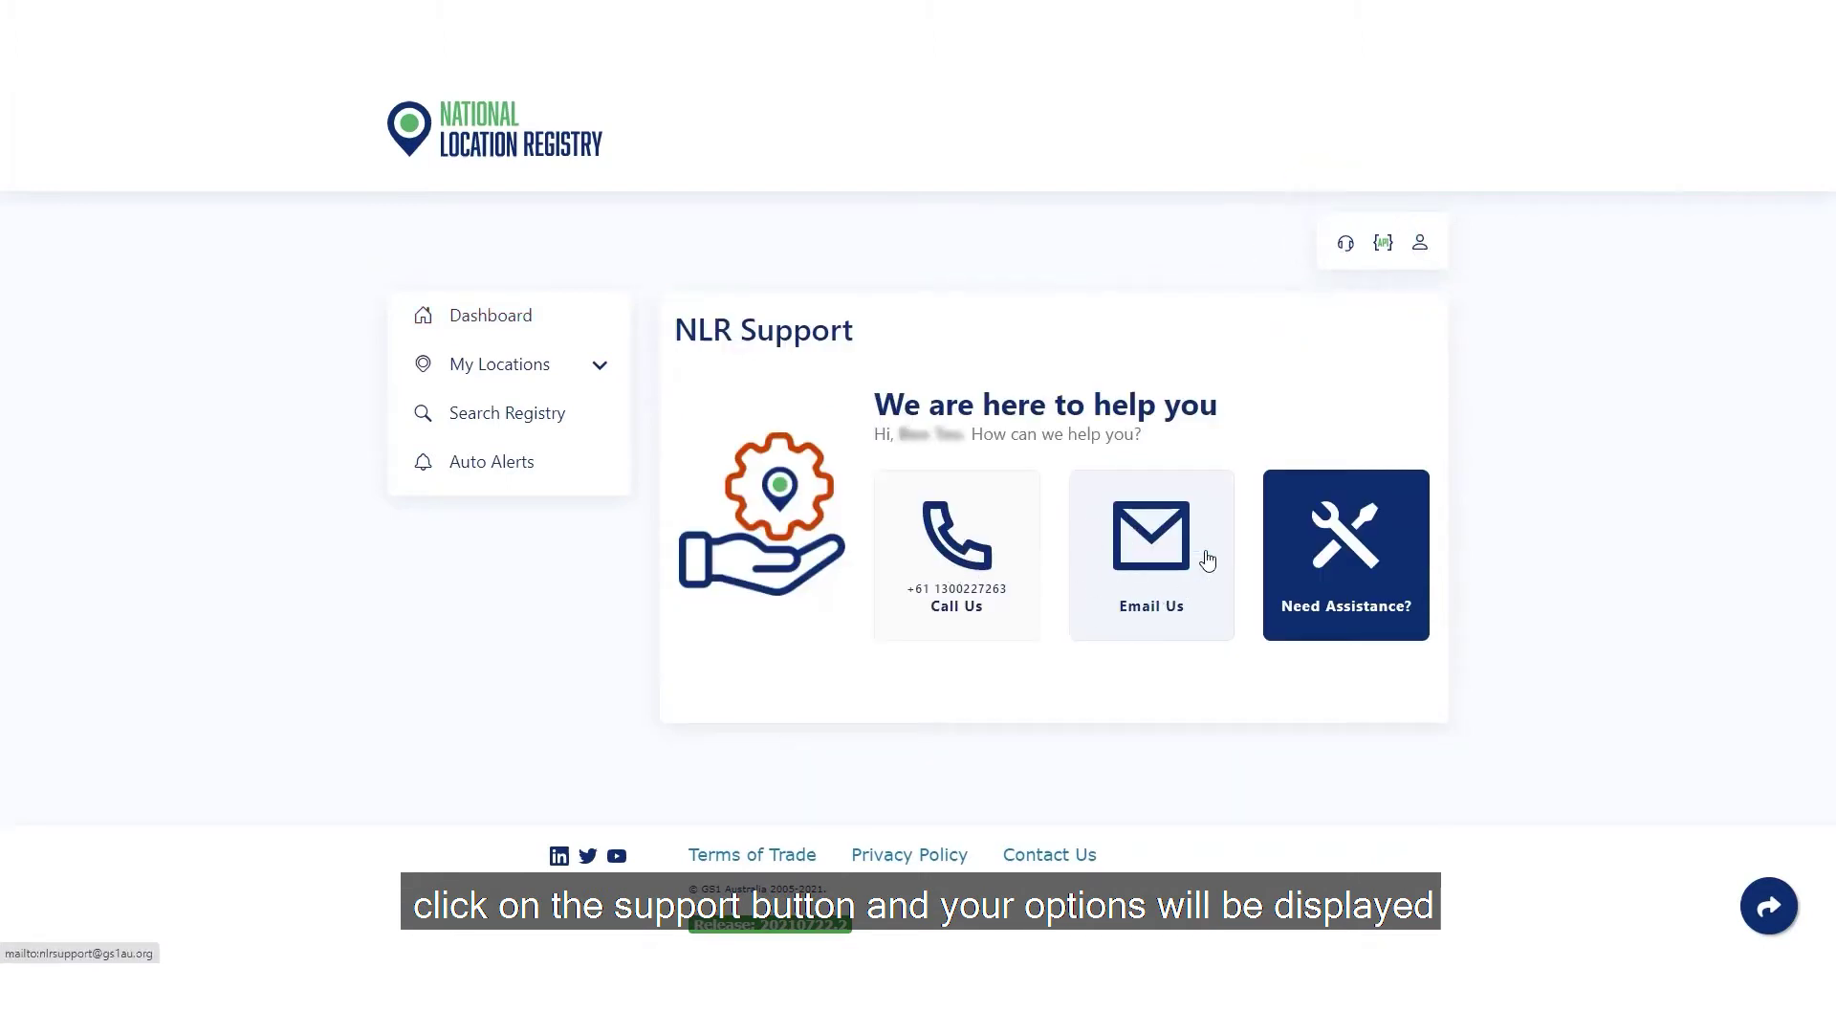
- View the user profile menu, then bring up the Add Location choices on the dashboard
{"action": "left_click", "coordinate": [1419, 244]}
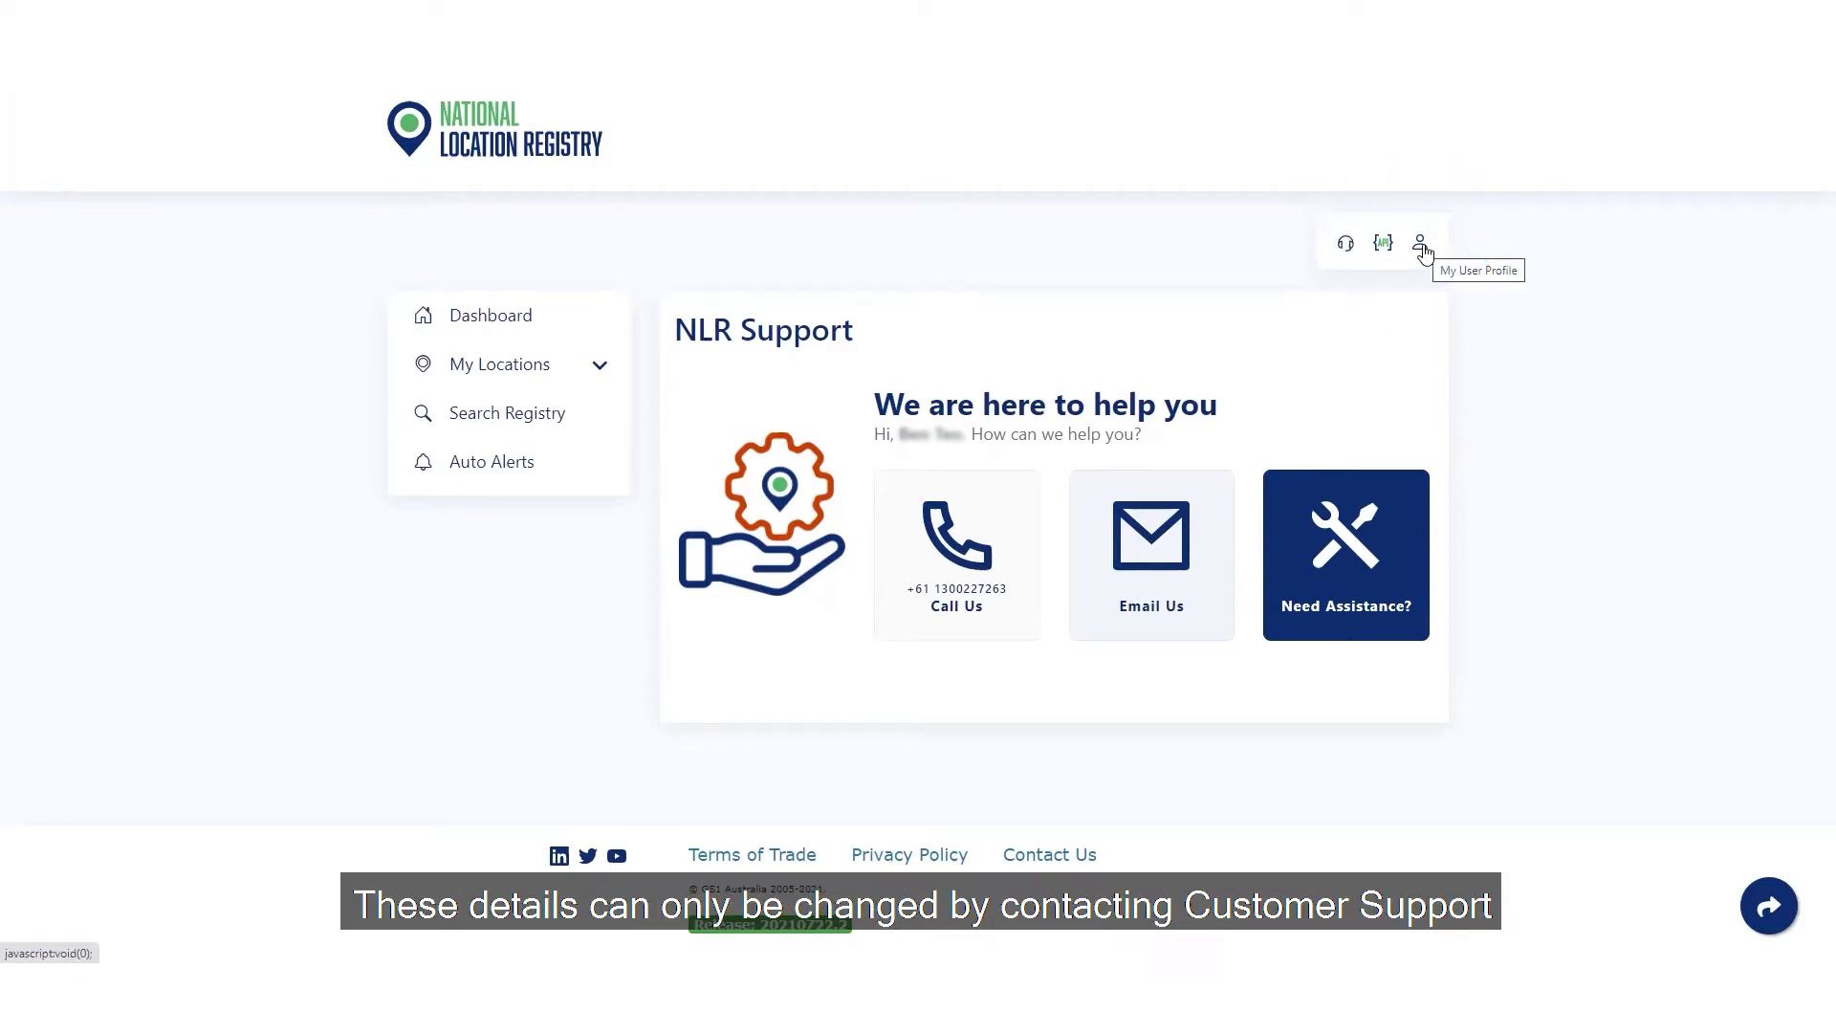
{"action": "left_click", "coordinate": [1421, 245]}
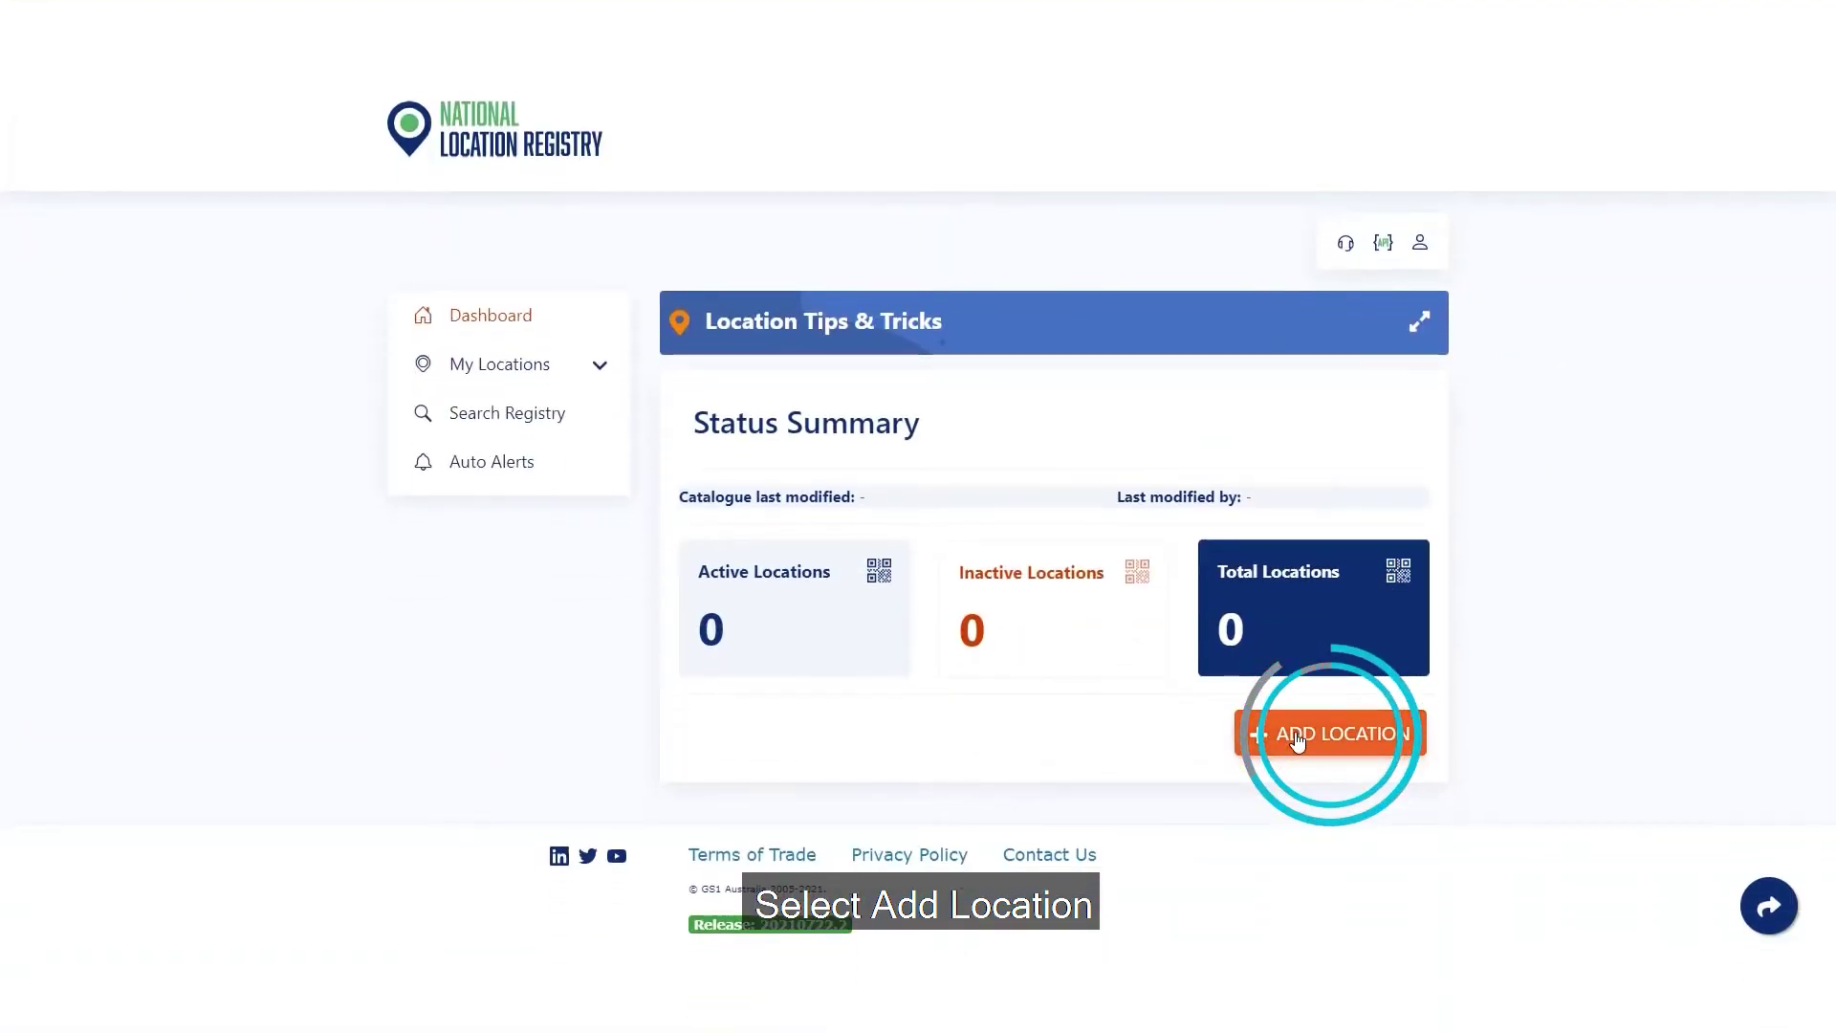
{"action": "left_click", "coordinate": [1298, 739]}
{"action": "left_click", "coordinate": [1339, 782]}
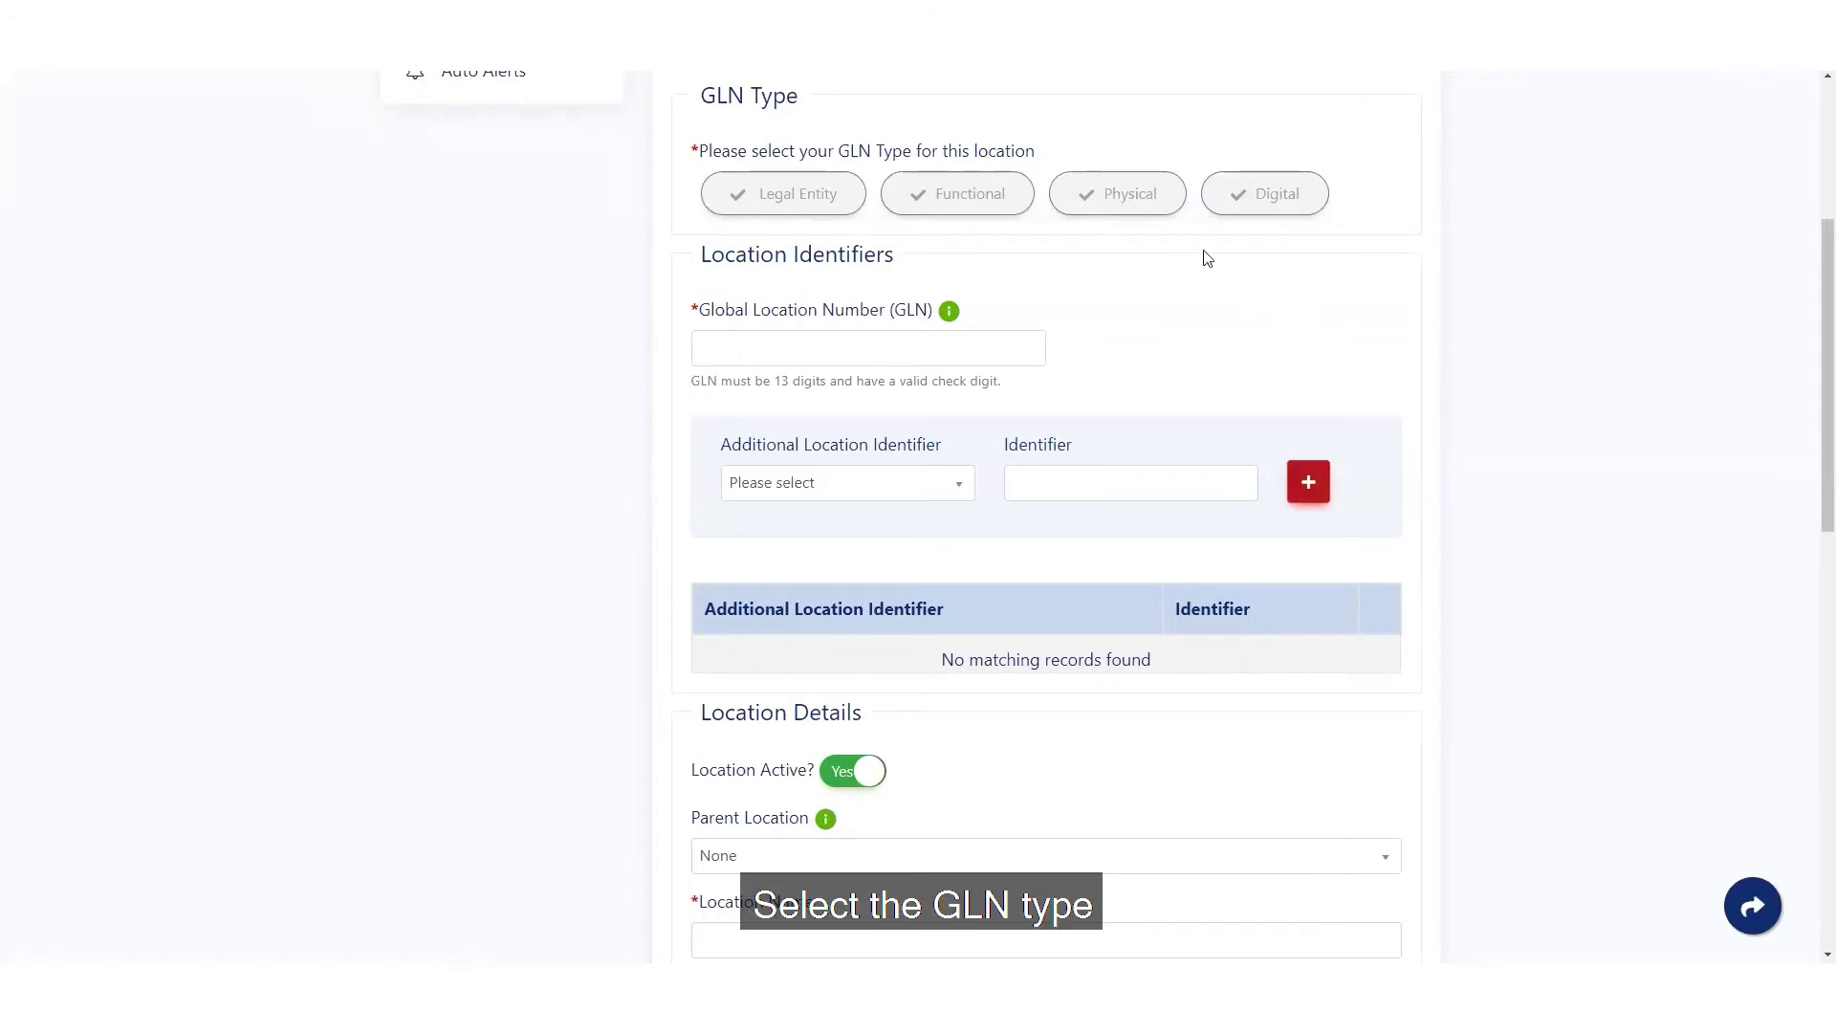
{"action": "left_click", "coordinate": [1132, 193]}
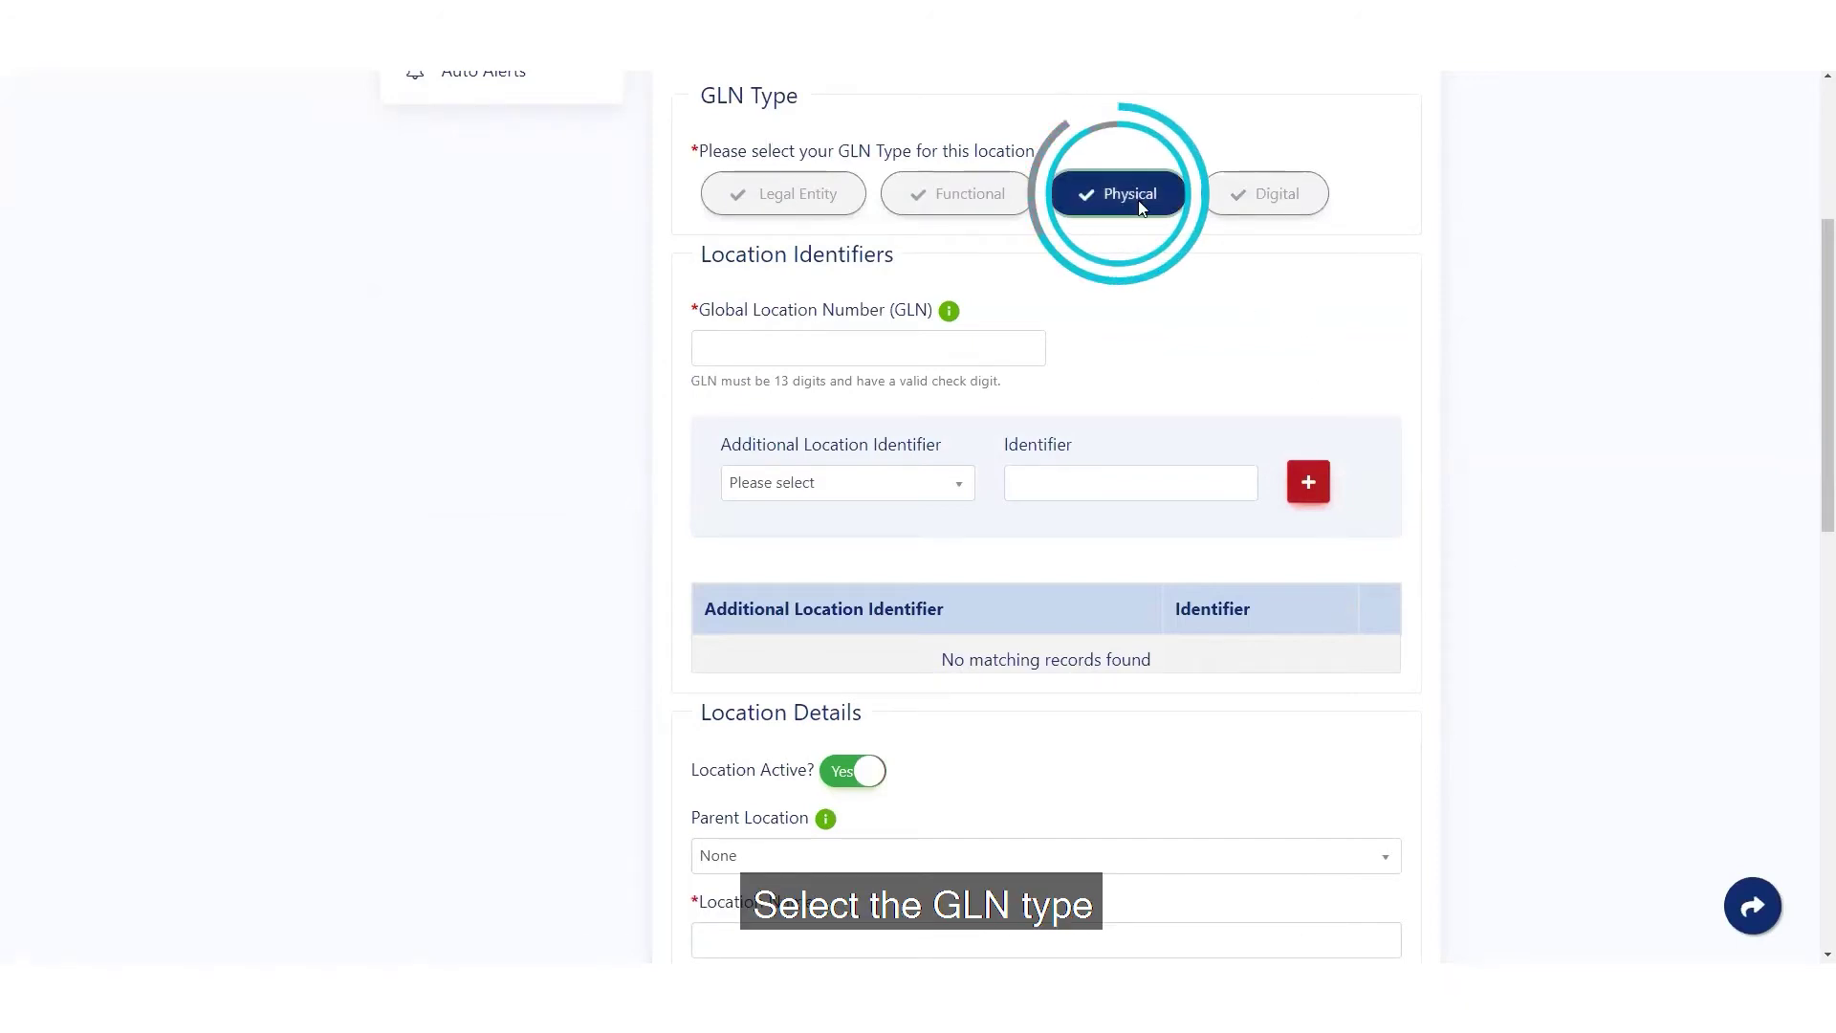
{"action": "left_click", "coordinate": [848, 345]}
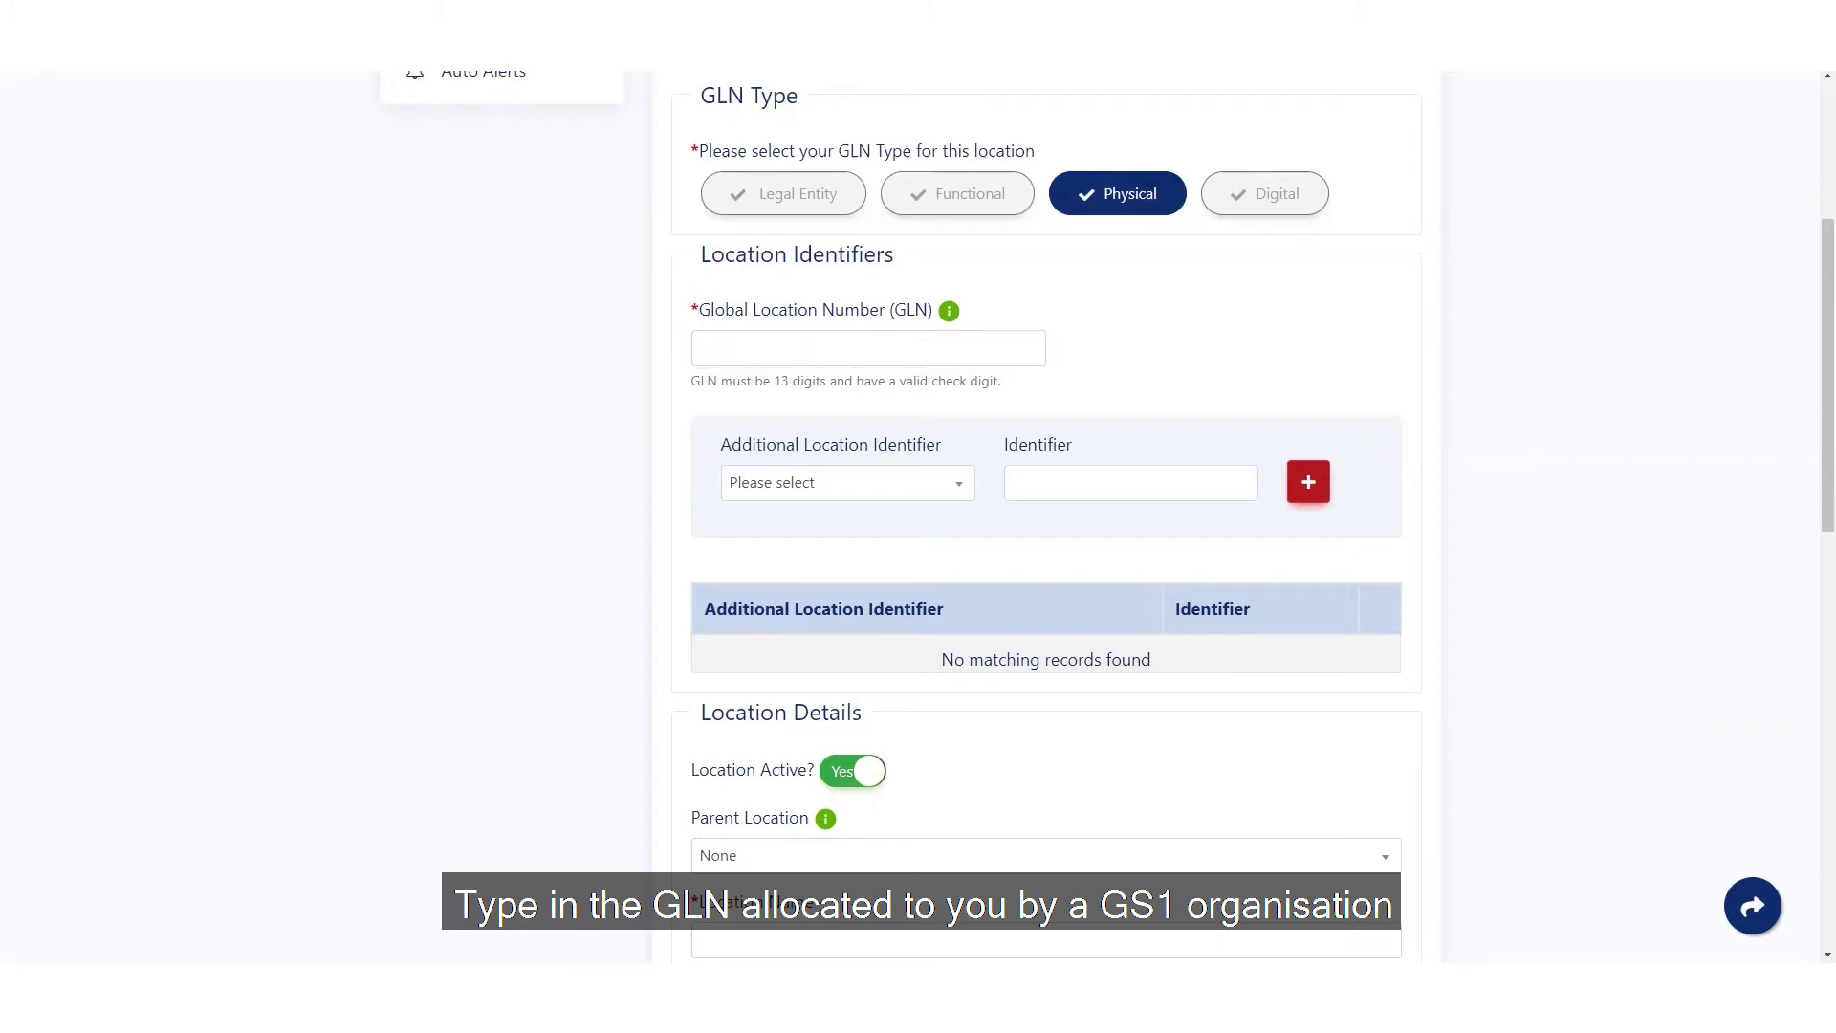
{"action": "left_click", "coordinate": [852, 360]}
{"action": "key", "text": "ctrl+v"}
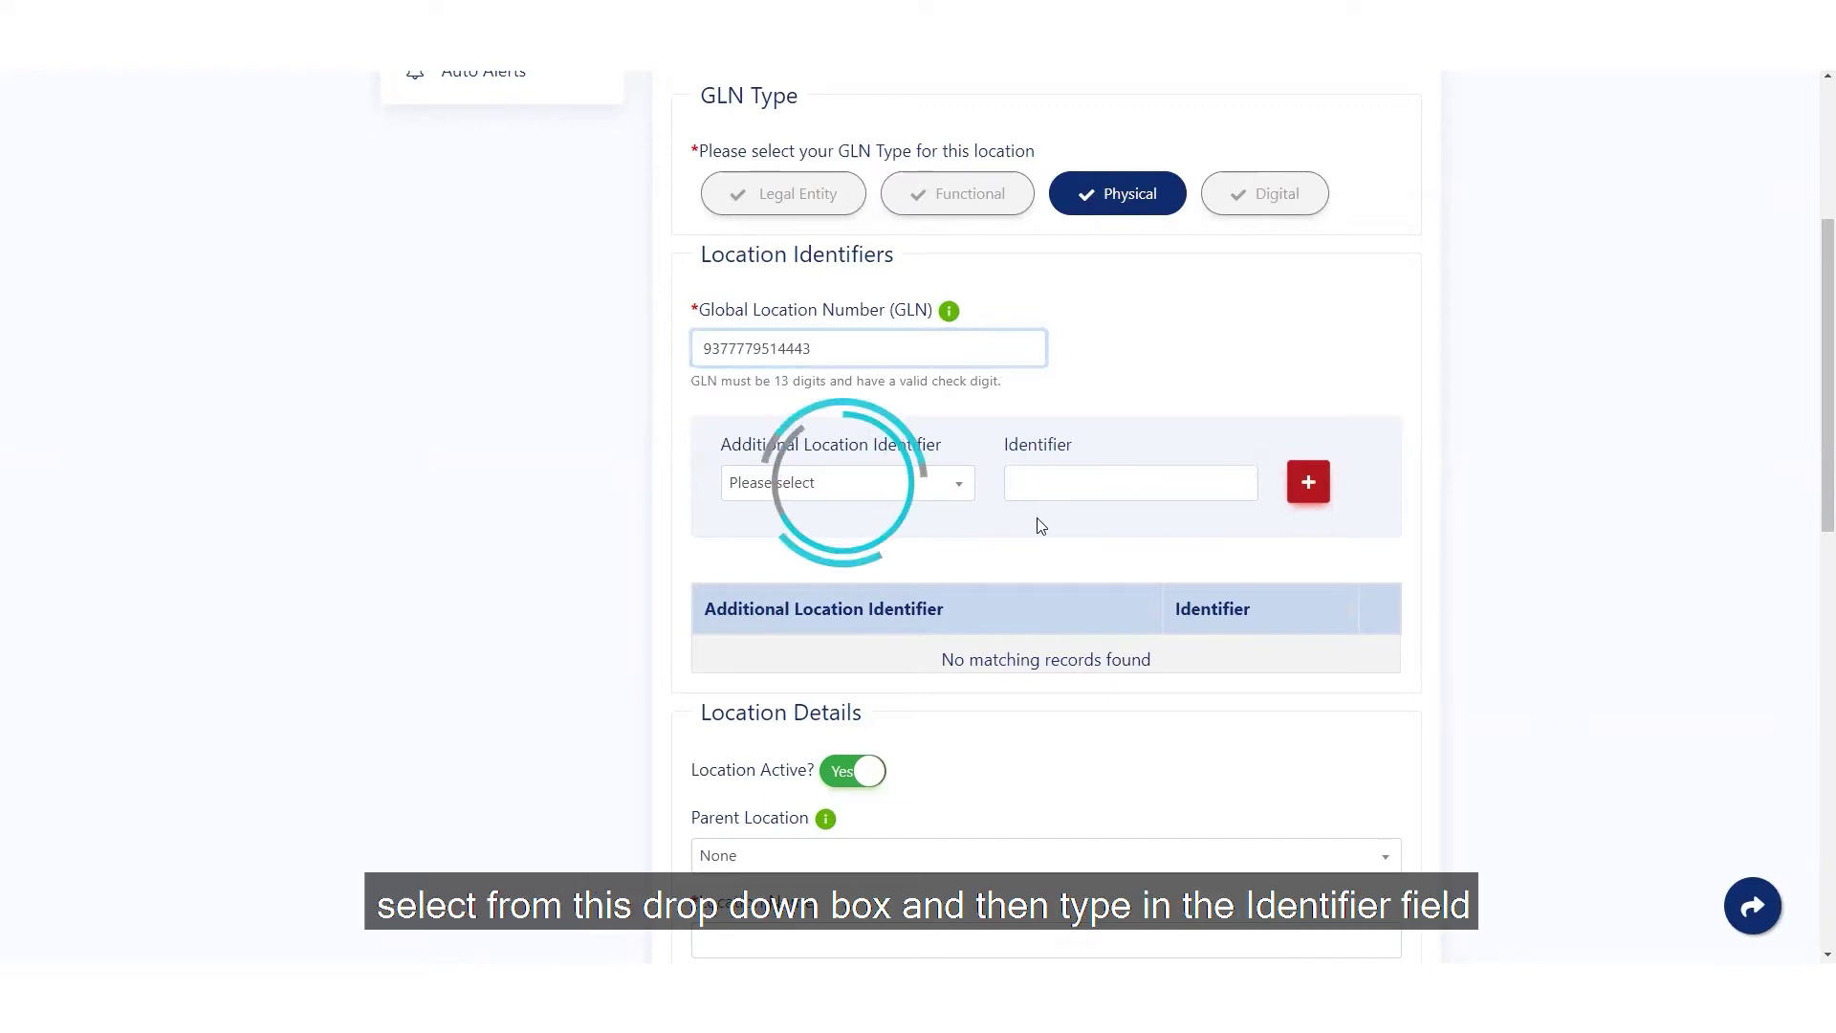
{"action": "left_click", "coordinate": [959, 492]}
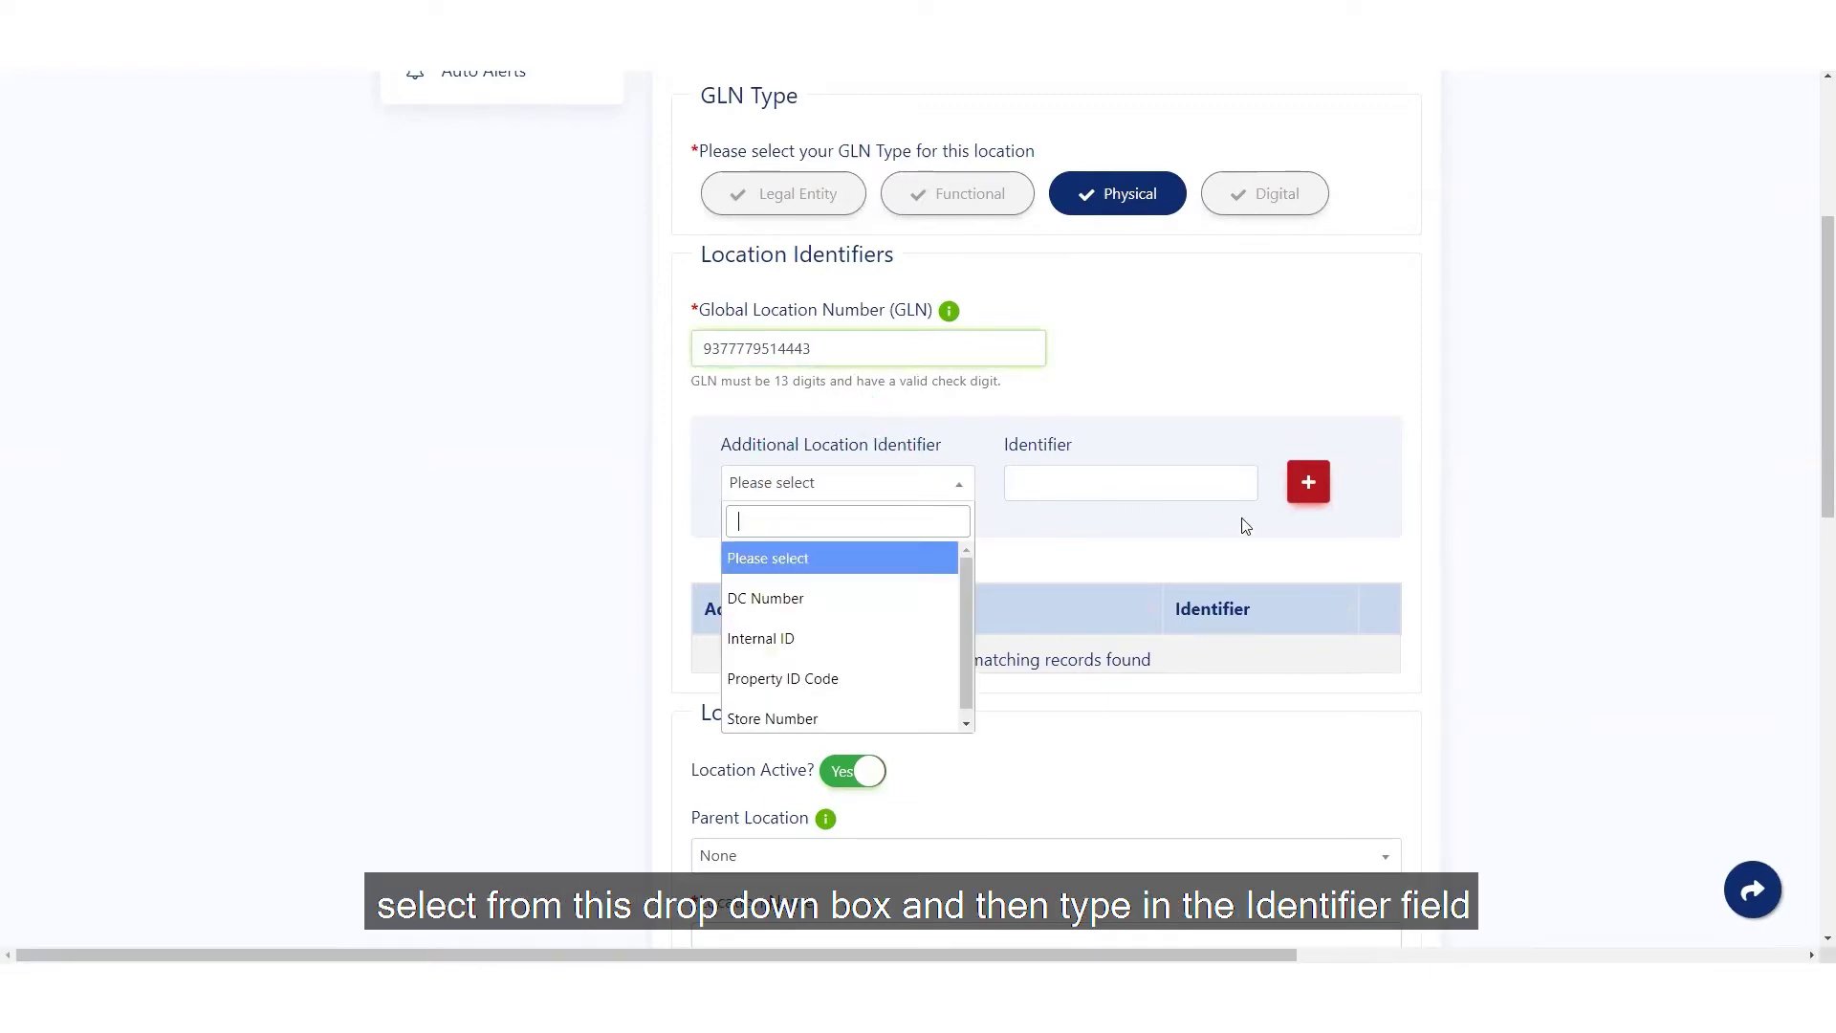
{"action": "left_click", "coordinate": [1063, 567]}
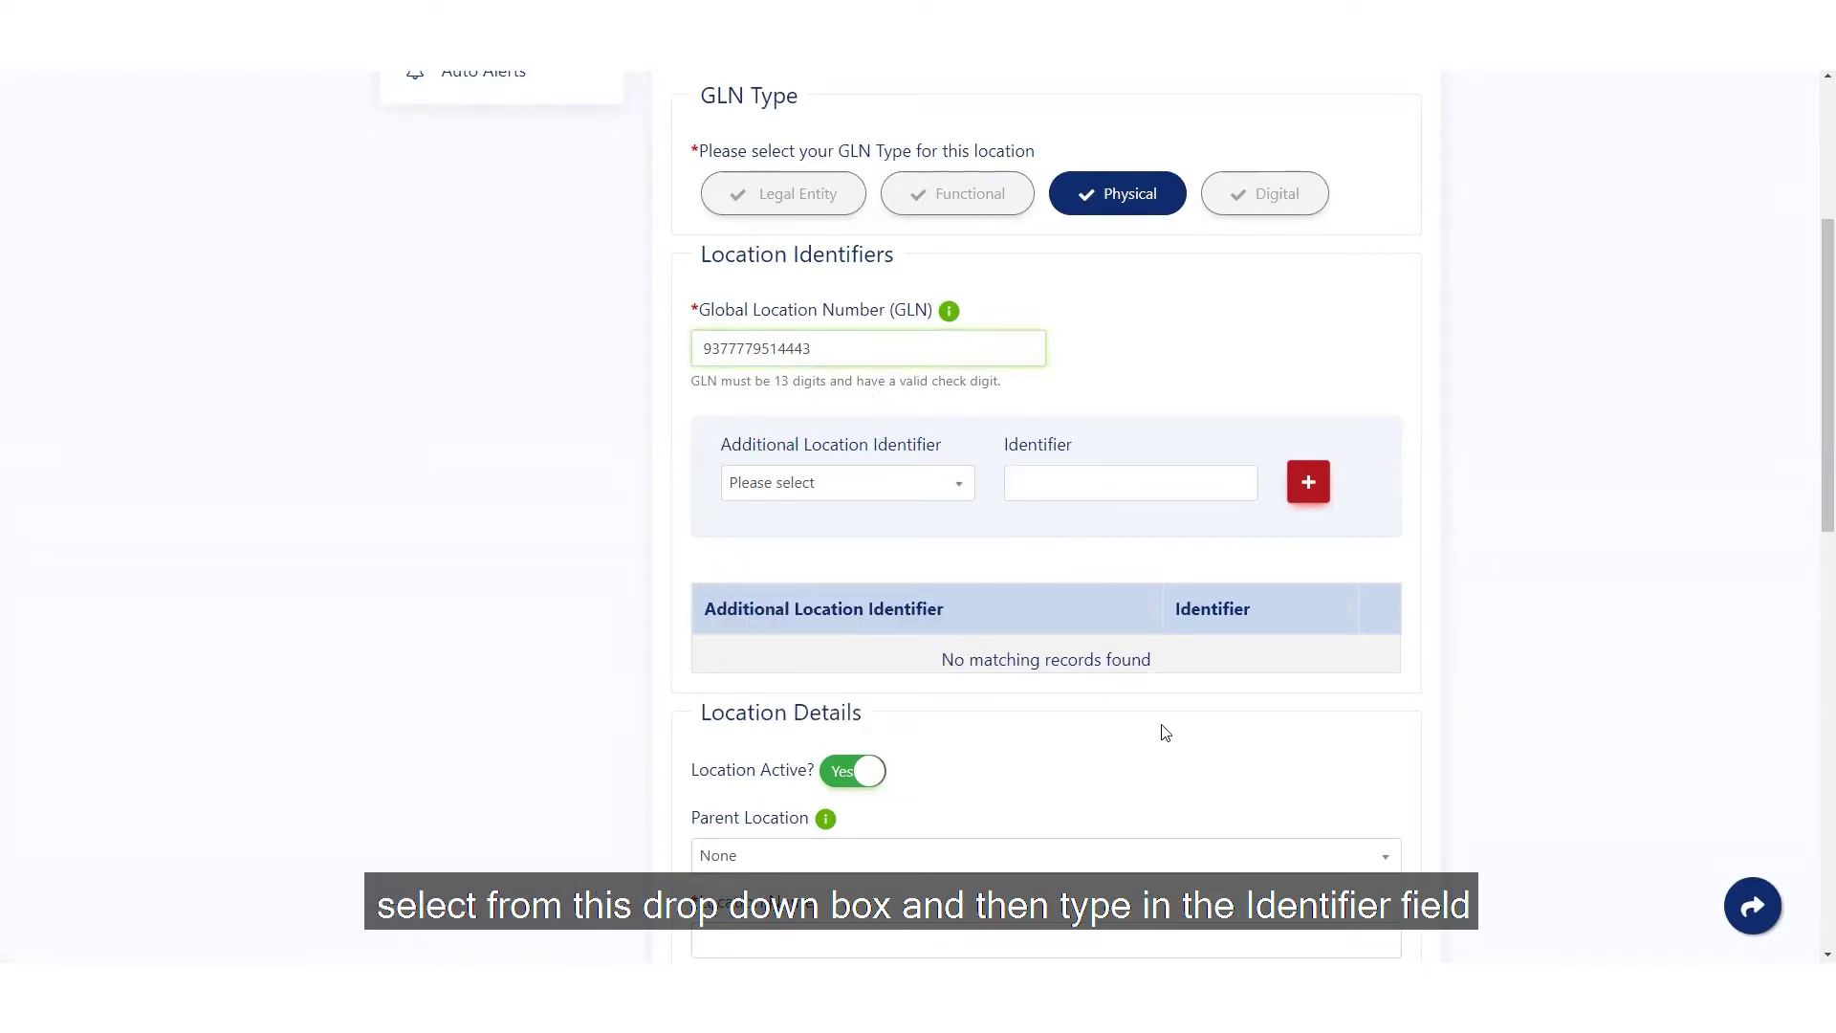
{"action": "scroll", "coordinate": [1160, 701], "scroll_direction": "down", "scroll_amount": 3}
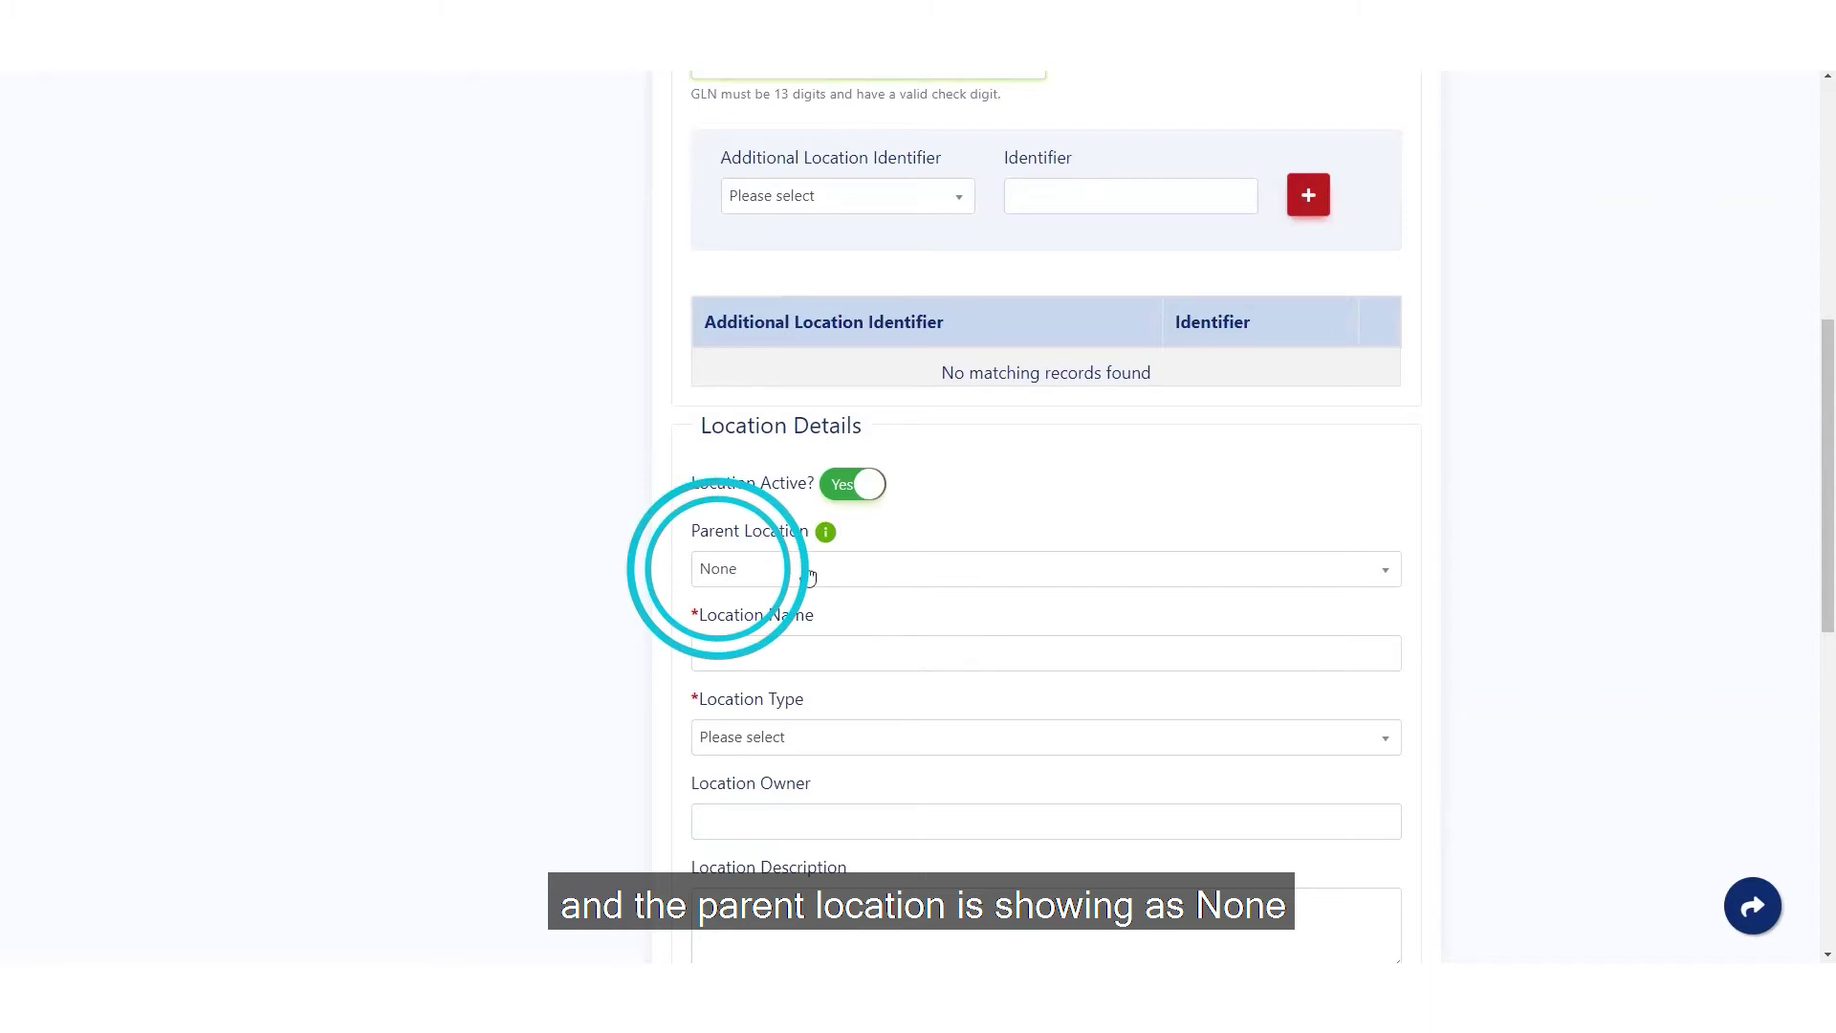
- Name the location 'GS1 Australia - Melbourne Office' and set its type to Main Office
{"action": "left_click", "coordinate": [823, 656]}
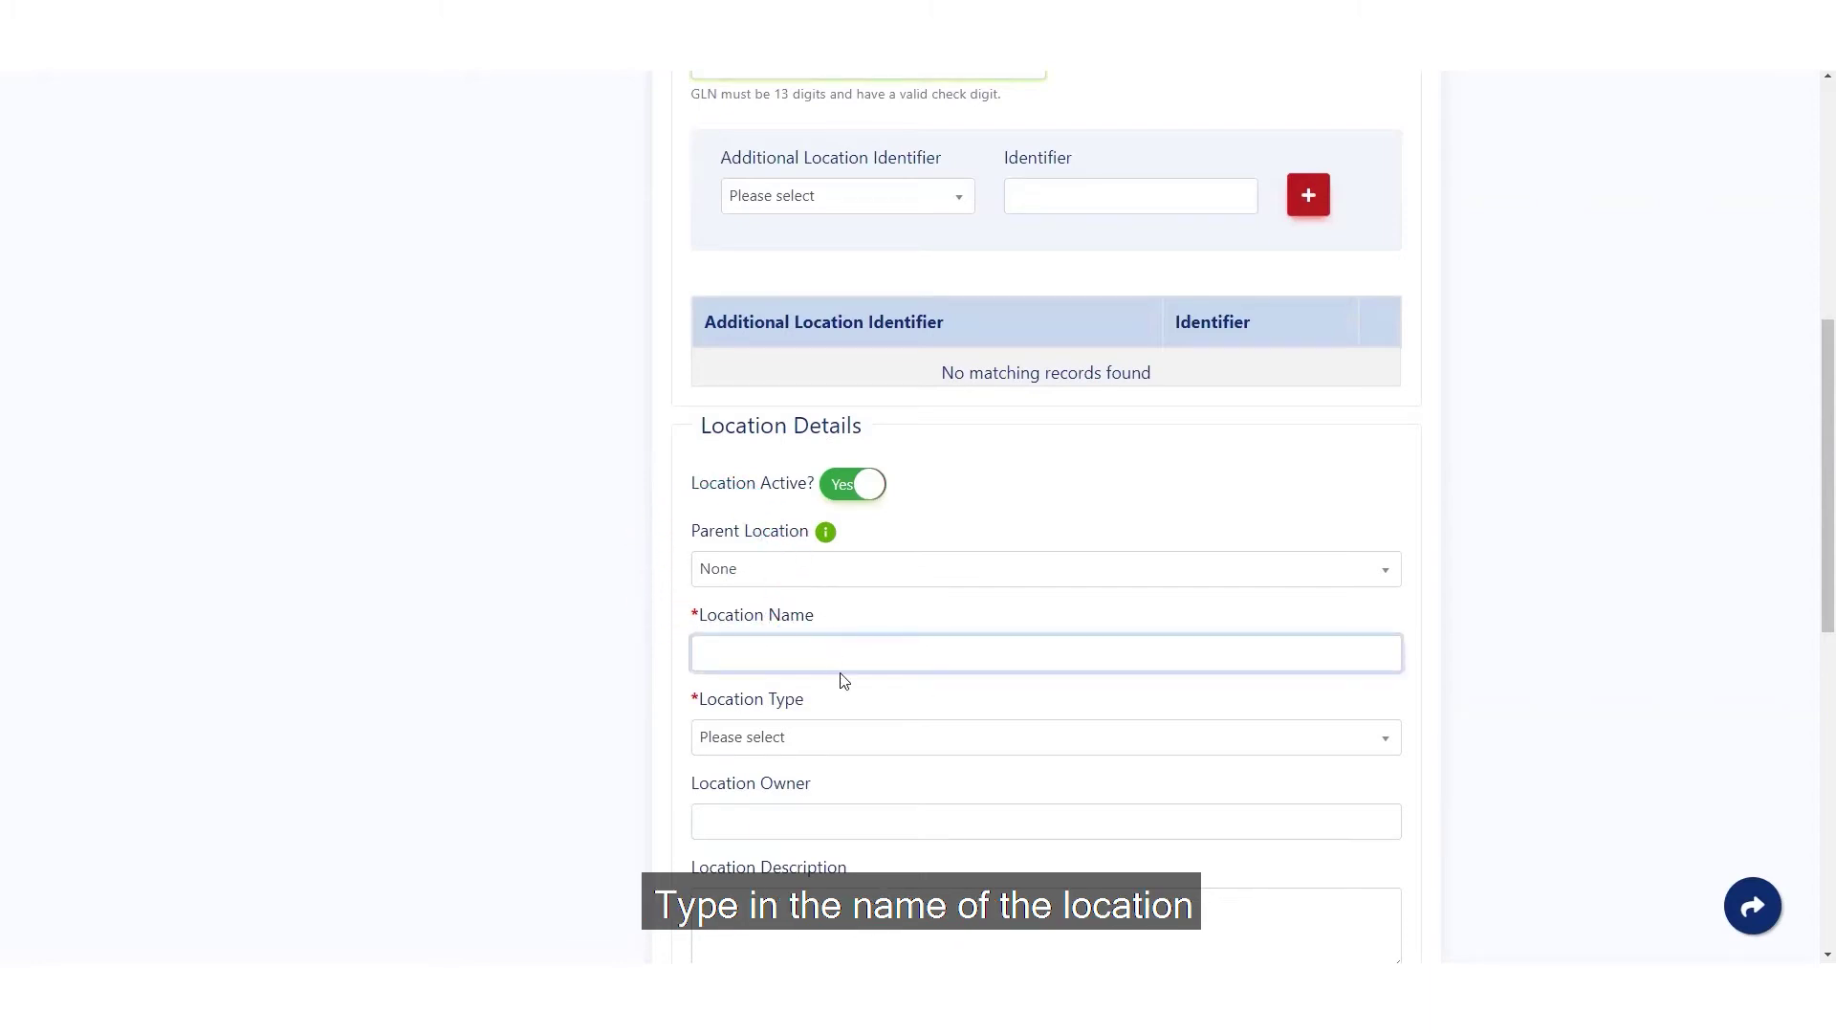
{"action": "type", "text": "GS1 Australia - Melbourne Office"}
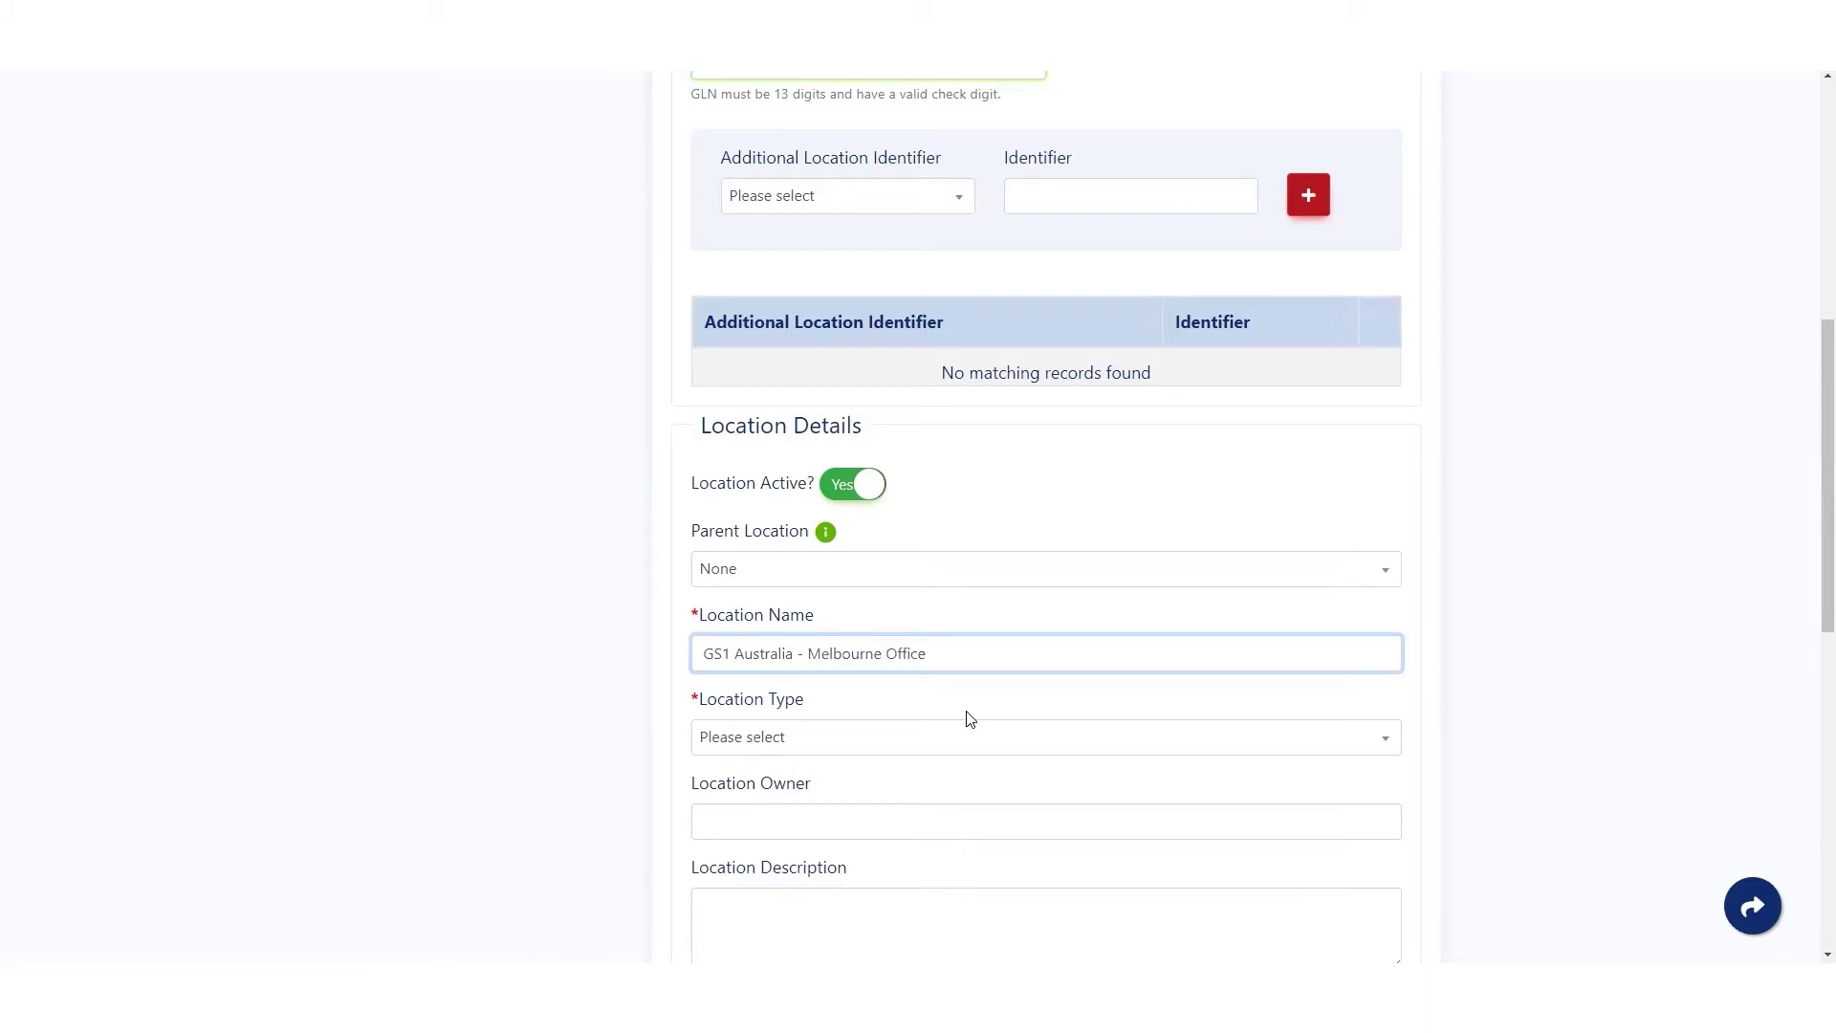
{"action": "left_click", "coordinate": [1373, 739]}
{"action": "scroll", "coordinate": [1084, 633], "scroll_direction": "down", "scroll_amount": 5}
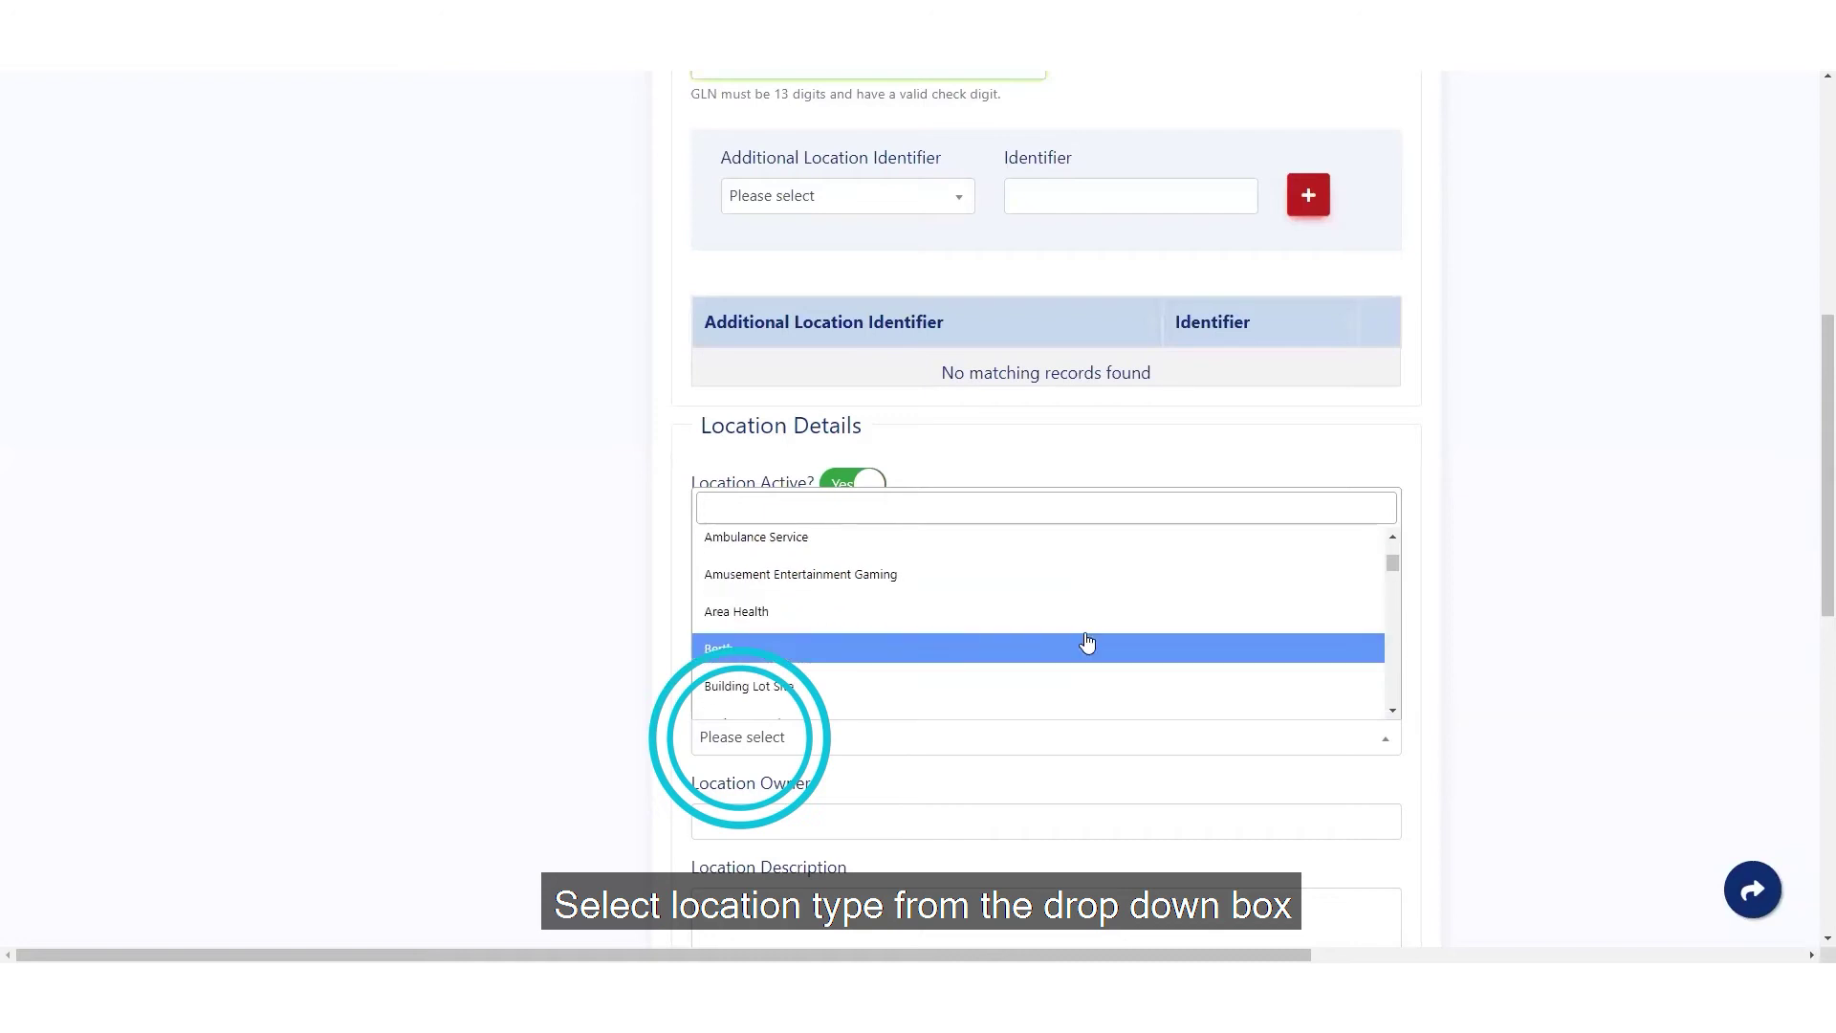
{"action": "scroll", "coordinate": [1087, 635], "scroll_direction": "down", "scroll_amount": 6}
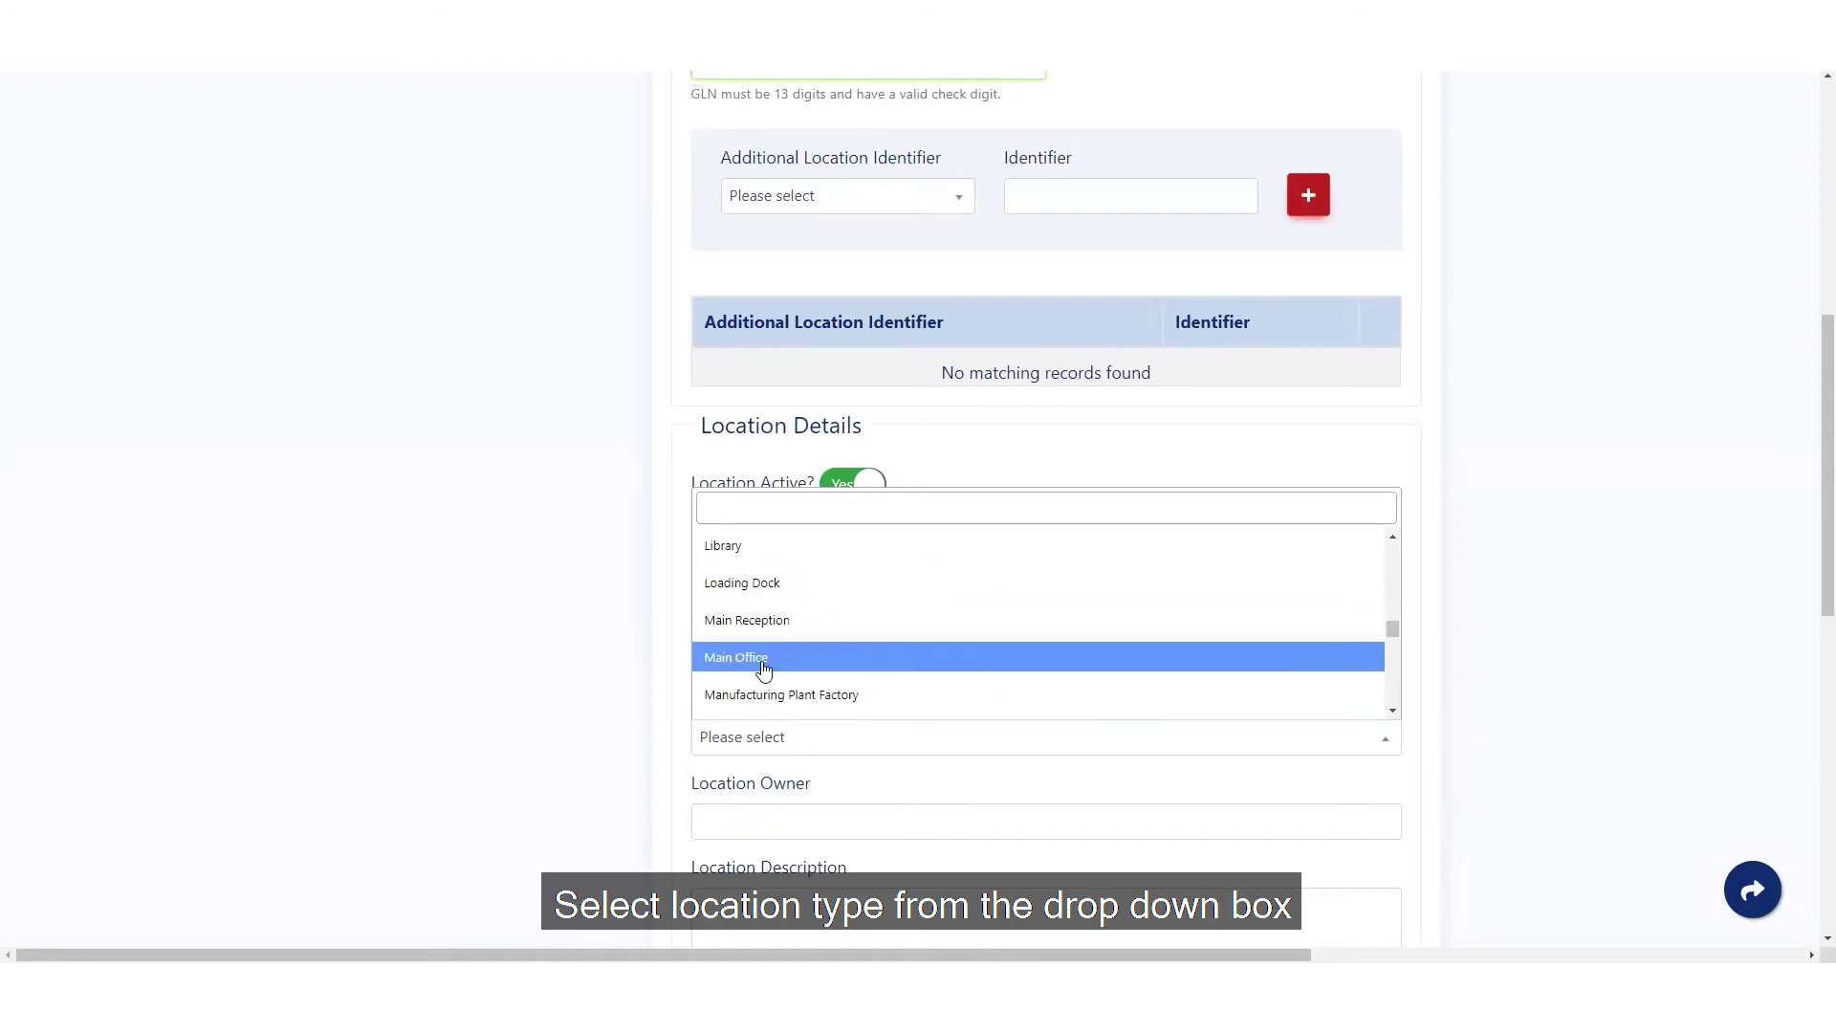
{"action": "left_click", "coordinate": [777, 669]}
{"action": "scroll", "coordinate": [697, 742], "scroll_direction": "down", "scroll_amount": 3}
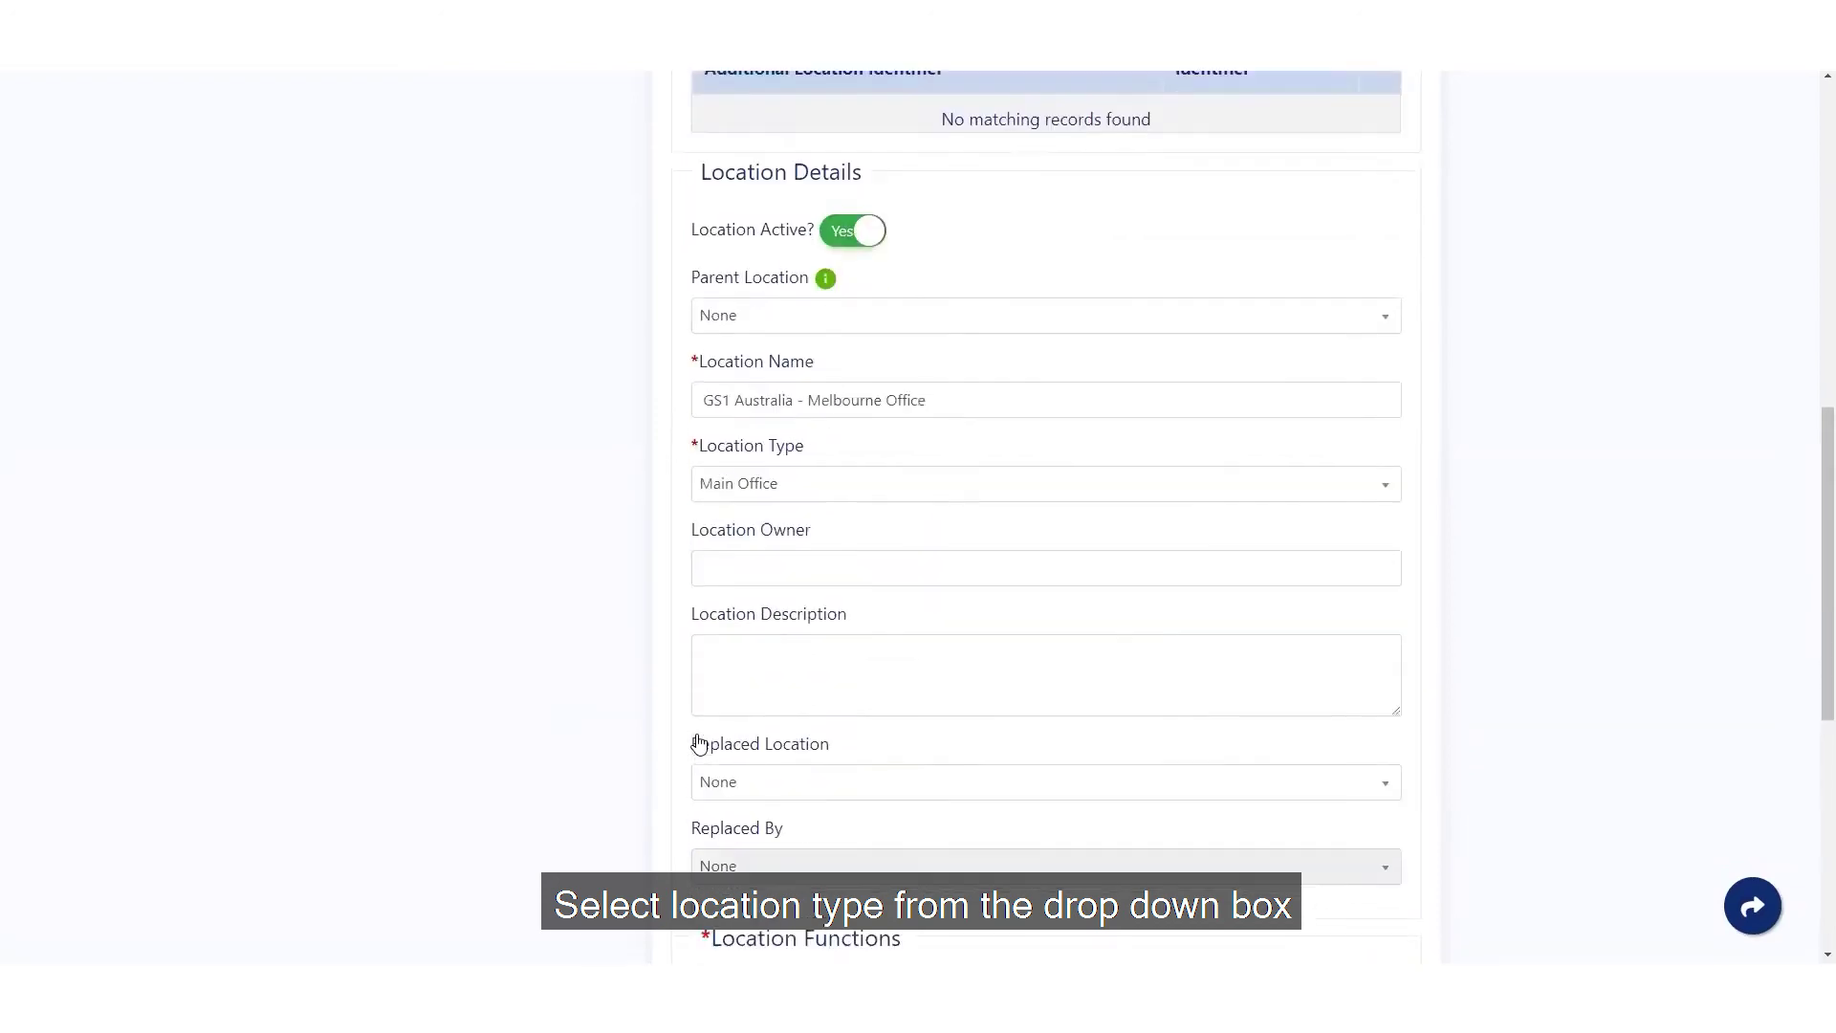
- Enter owner 'Salta Property Group', fixing the typo, and description 'Nexus business park'
{"action": "left_click", "coordinate": [736, 536]}
{"action": "type", "text": "Salta Proerty Group"}
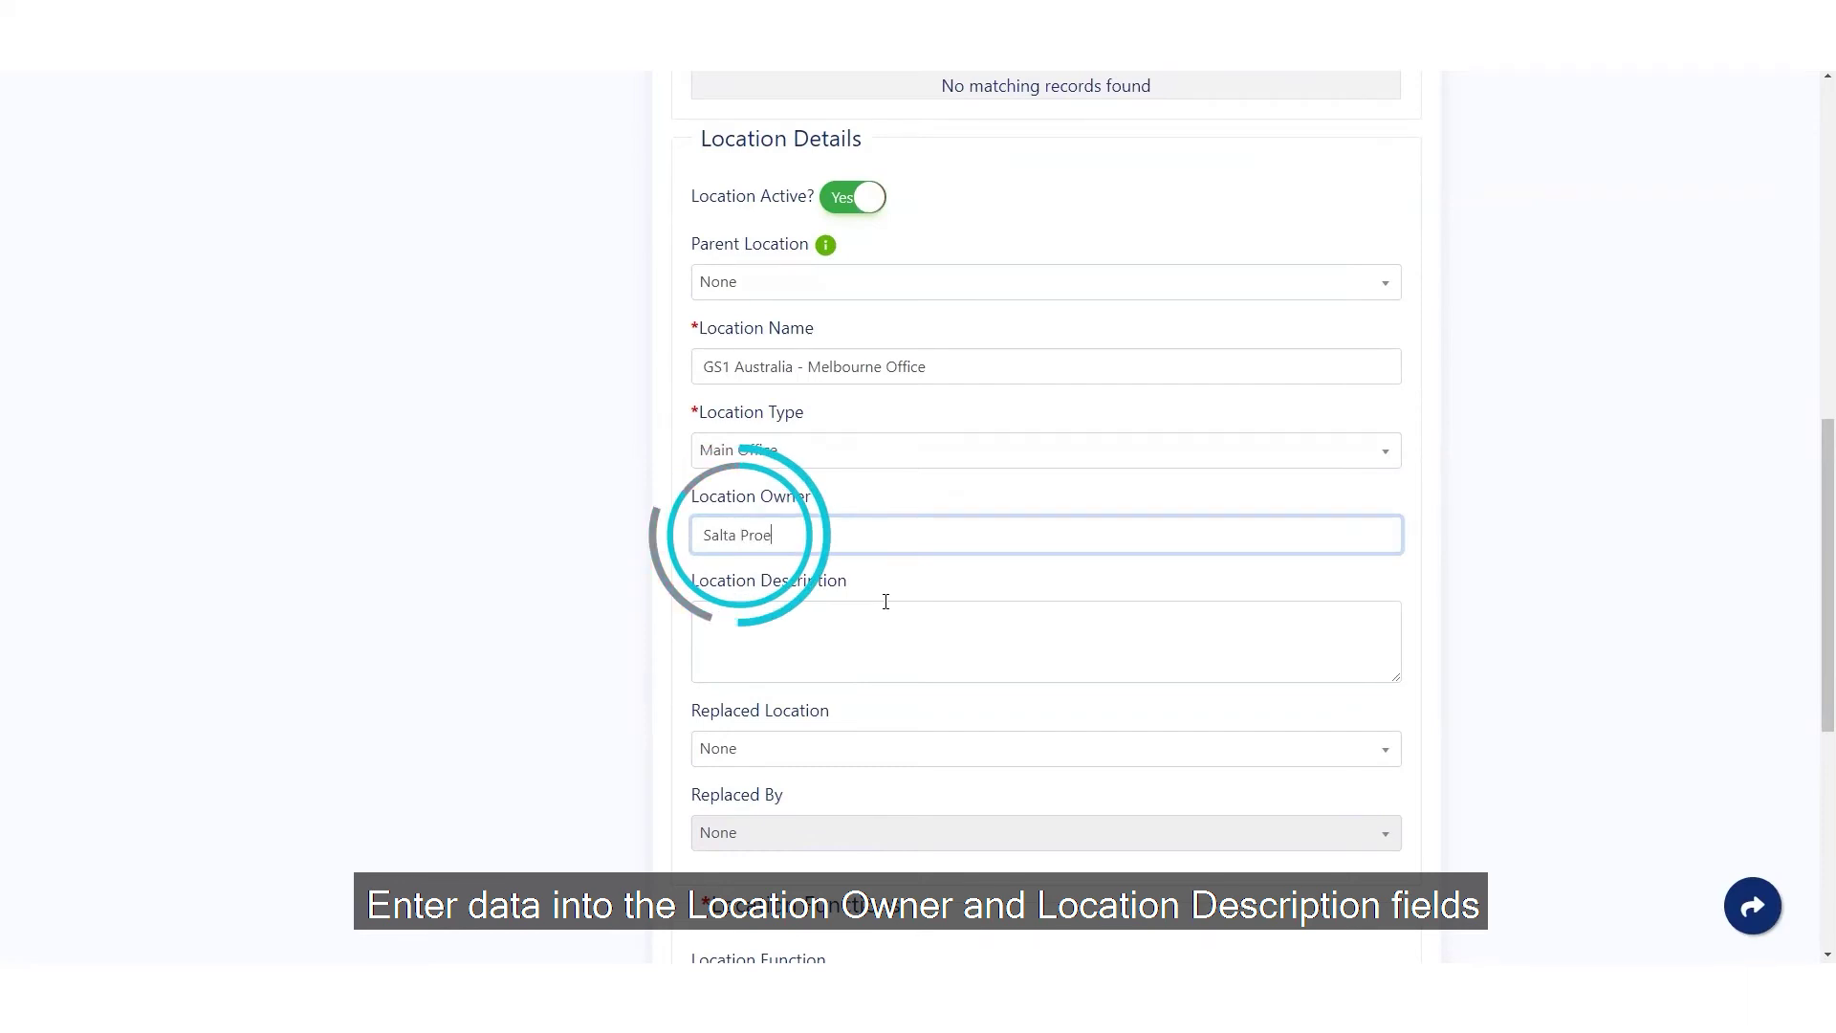
{"action": "key", "text": "Left"}
{"action": "key", "text": "Left"}
{"action": "key", "text": "Left"}
{"action": "key", "text": "Left"}
{"action": "key", "text": "Left"}
{"action": "key", "text": "Left"}
{"action": "key", "text": "Left"}
{"action": "key", "text": "Left"}
{"action": "key", "text": "Left"}
{"action": "key", "text": "Left"}
{"action": "type", "text": "p"}
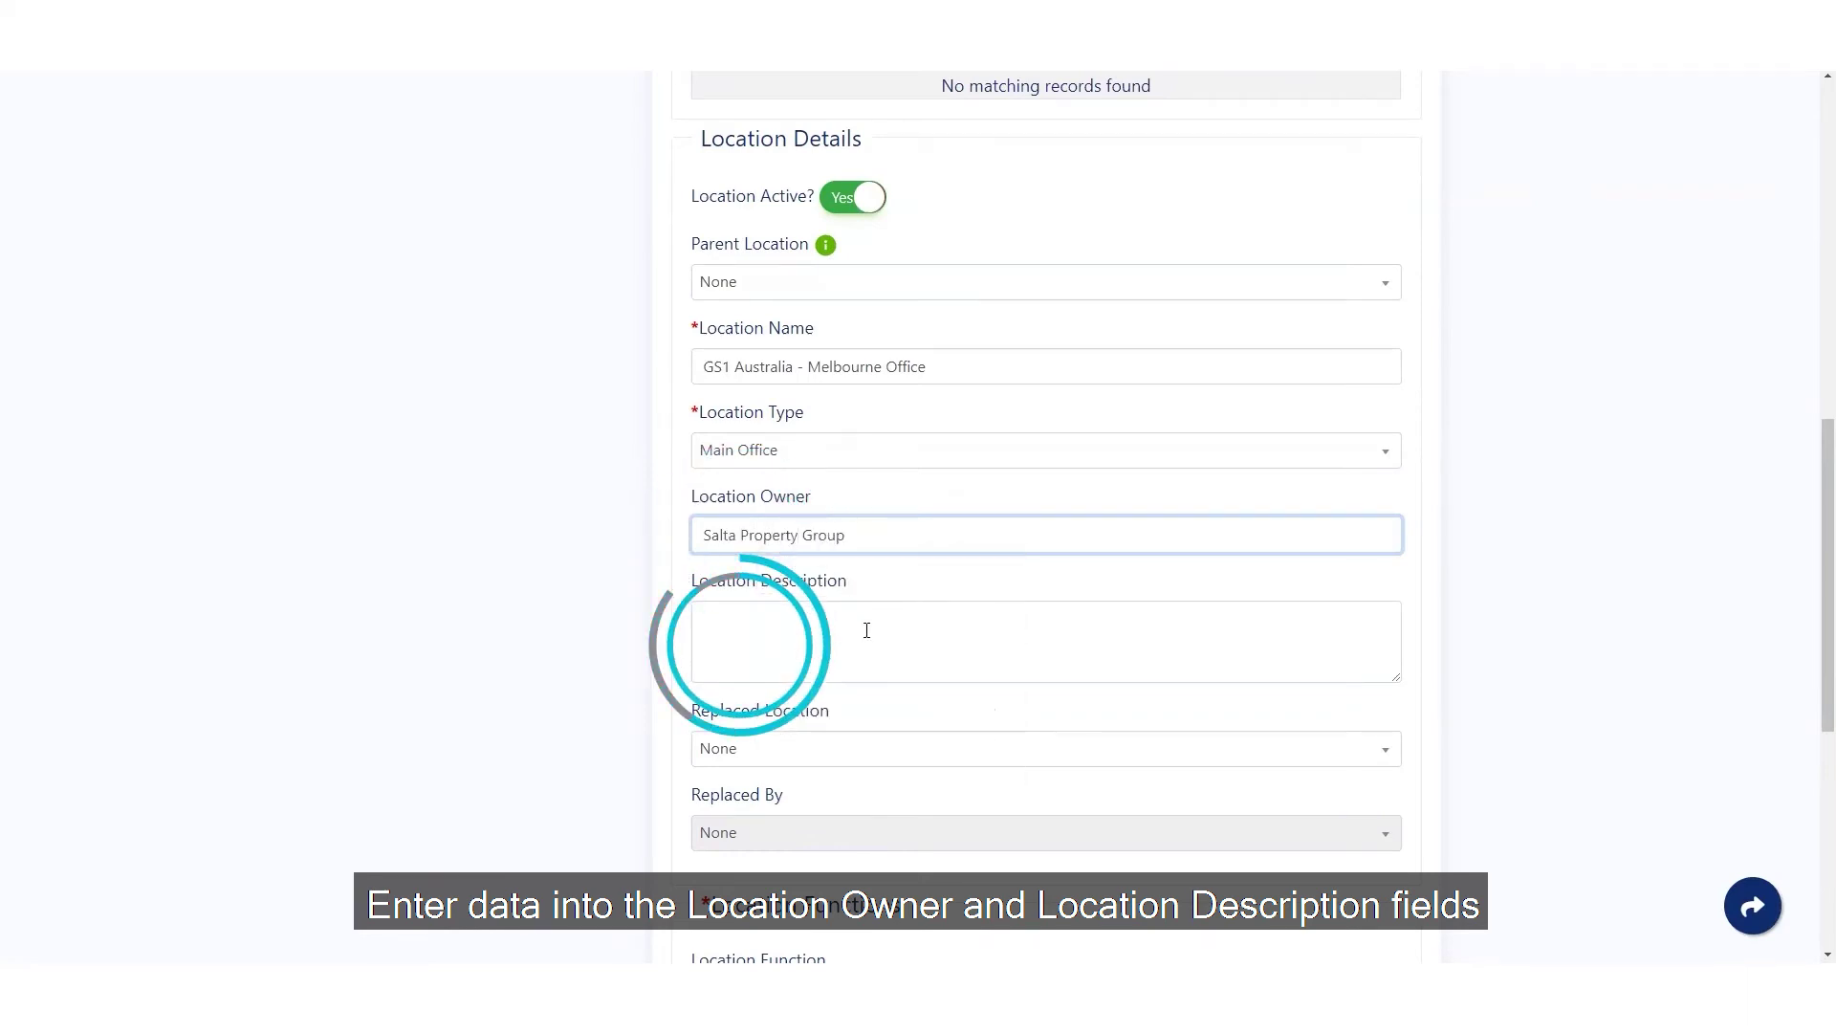
{"action": "left_click", "coordinate": [882, 620]}
{"action": "type", "text": "Nexus business park"}
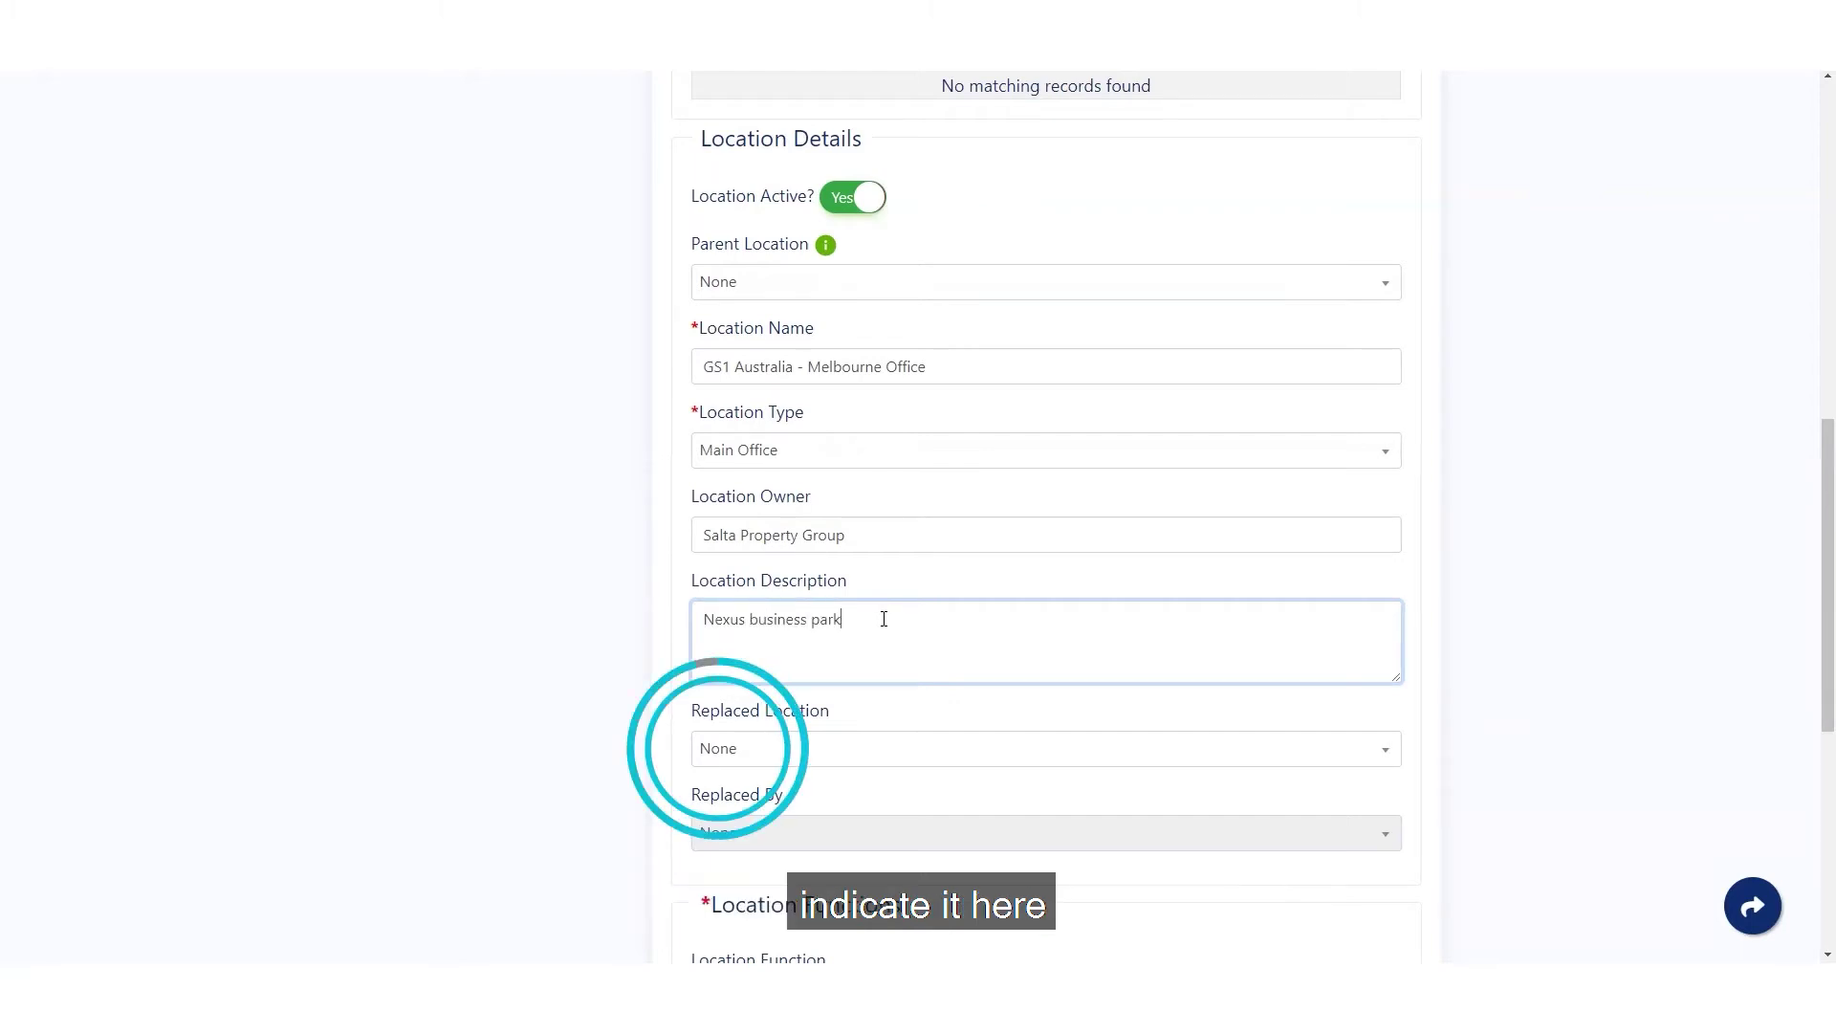
- Add Service Provider and Ship To as location functions
{"action": "scroll", "coordinate": [1472, 737], "scroll_direction": "down", "scroll_amount": 6}
{"action": "left_click", "coordinate": [1381, 432]}
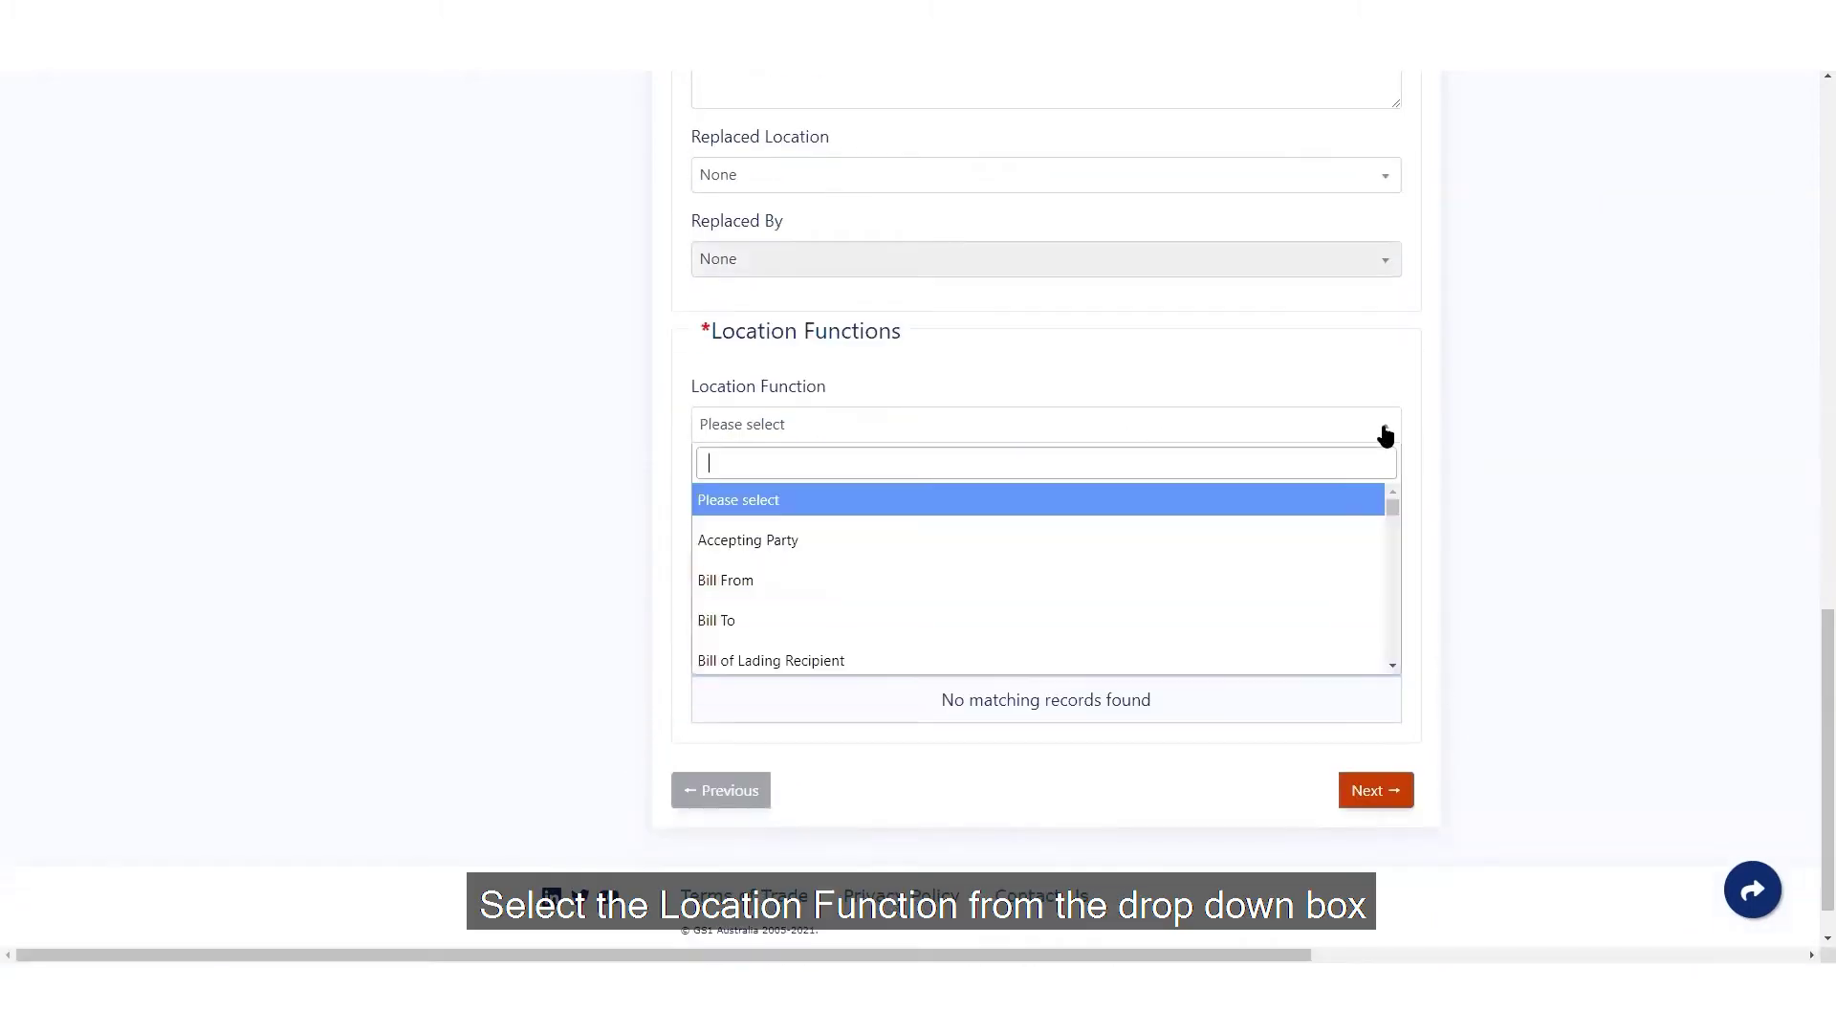
{"action": "scroll", "coordinate": [1052, 510], "scroll_direction": "down", "scroll_amount": 10}
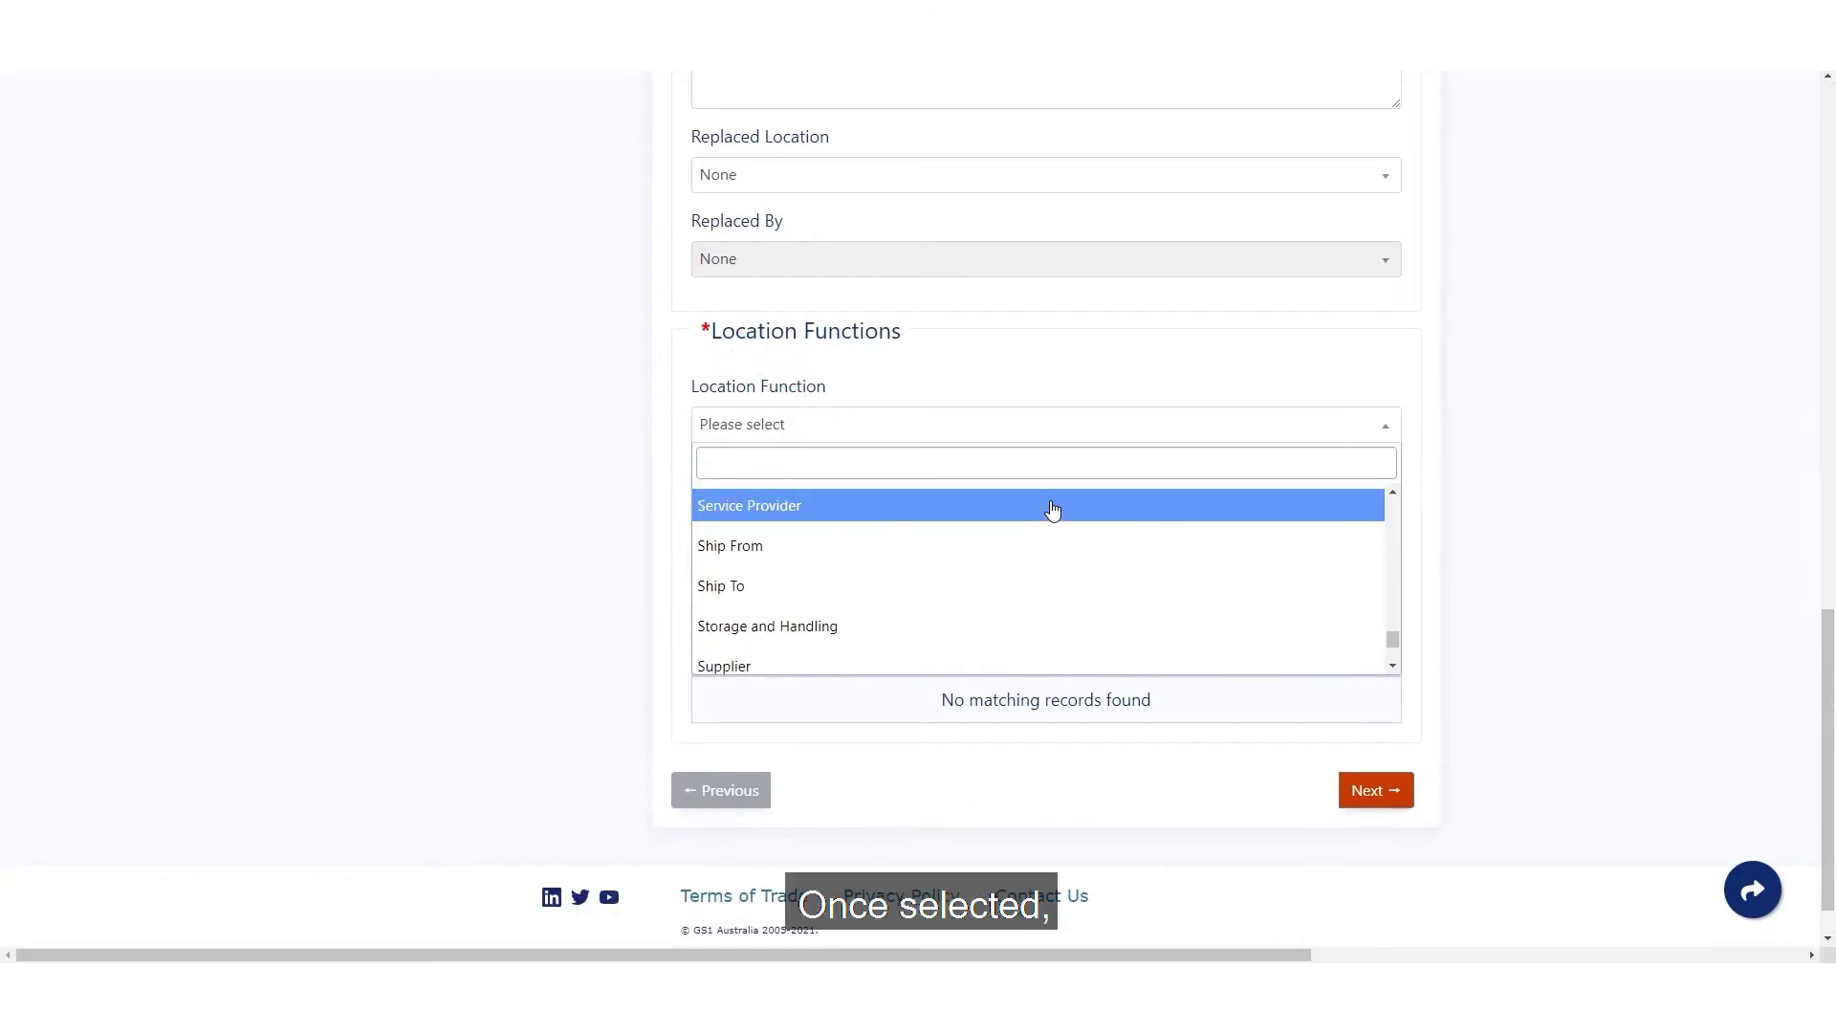
{"action": "left_click", "coordinate": [1051, 507]}
{"action": "left_click", "coordinate": [806, 564]}
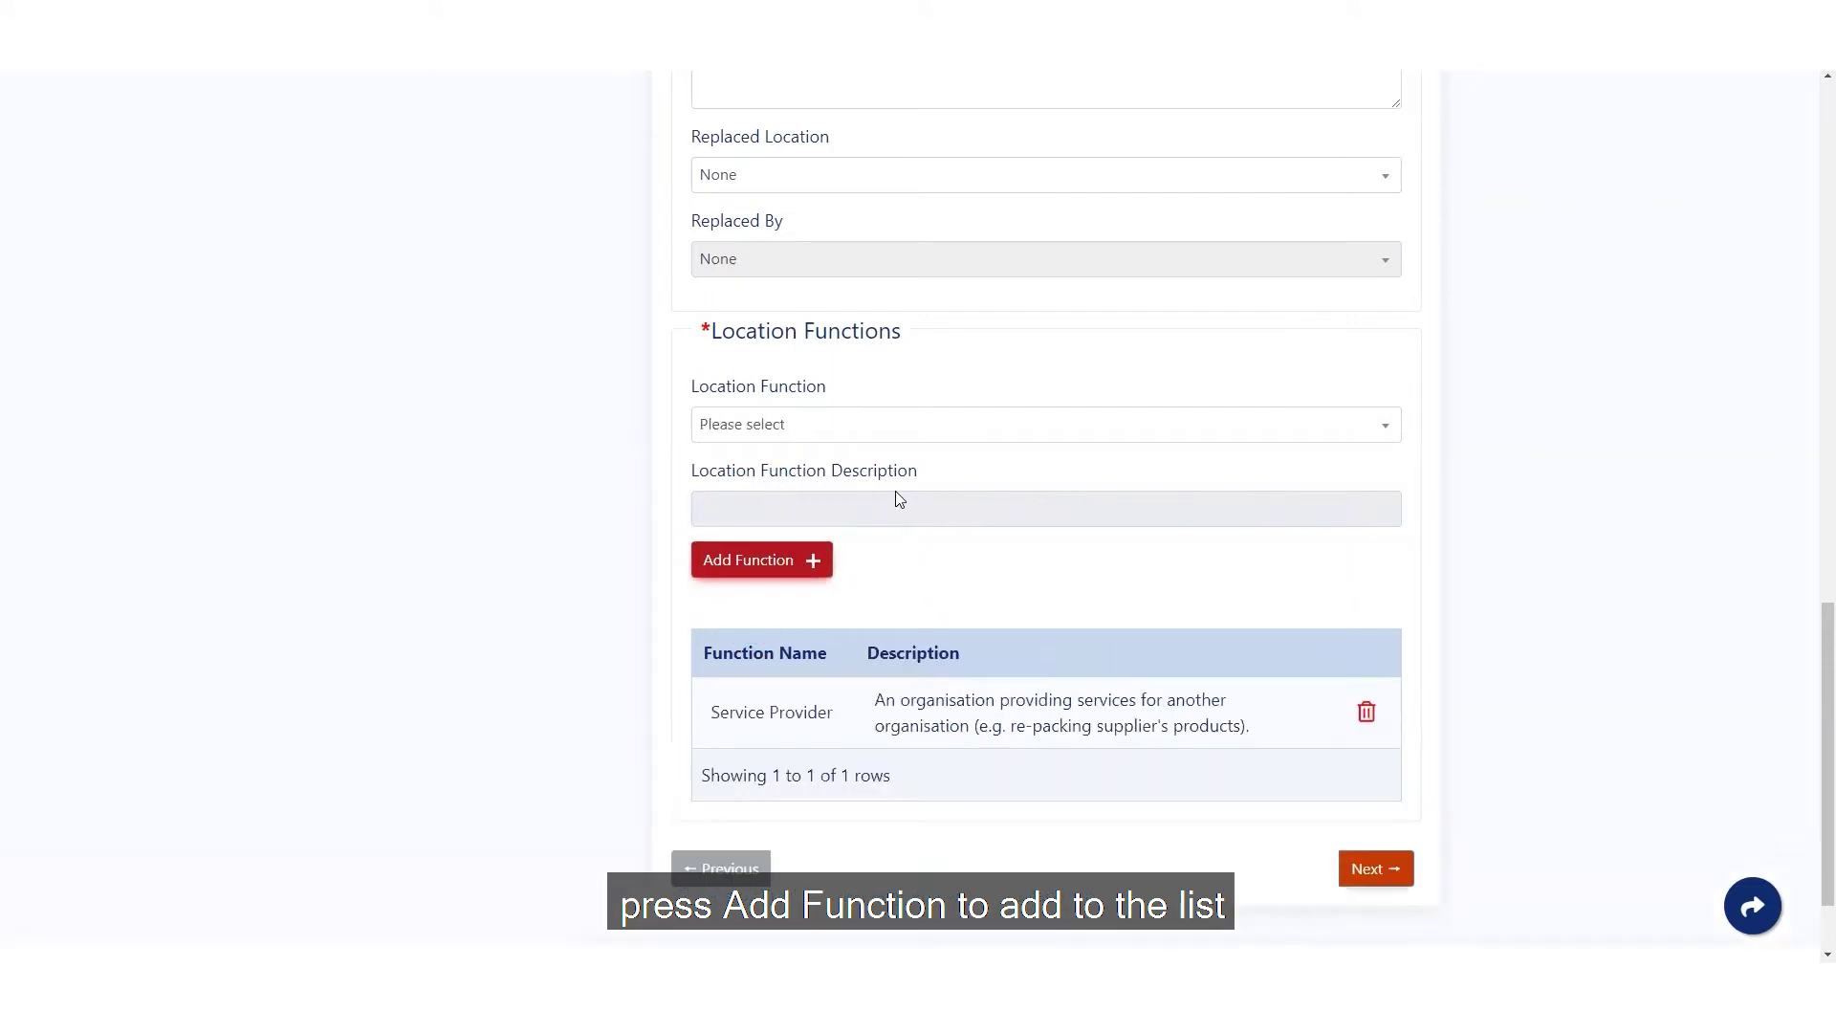
{"action": "left_click", "coordinate": [868, 442]}
{"action": "scroll", "coordinate": [856, 573], "scroll_direction": "down", "scroll_amount": 5}
{"action": "scroll", "coordinate": [846, 586], "scroll_direction": "down", "scroll_amount": 2}
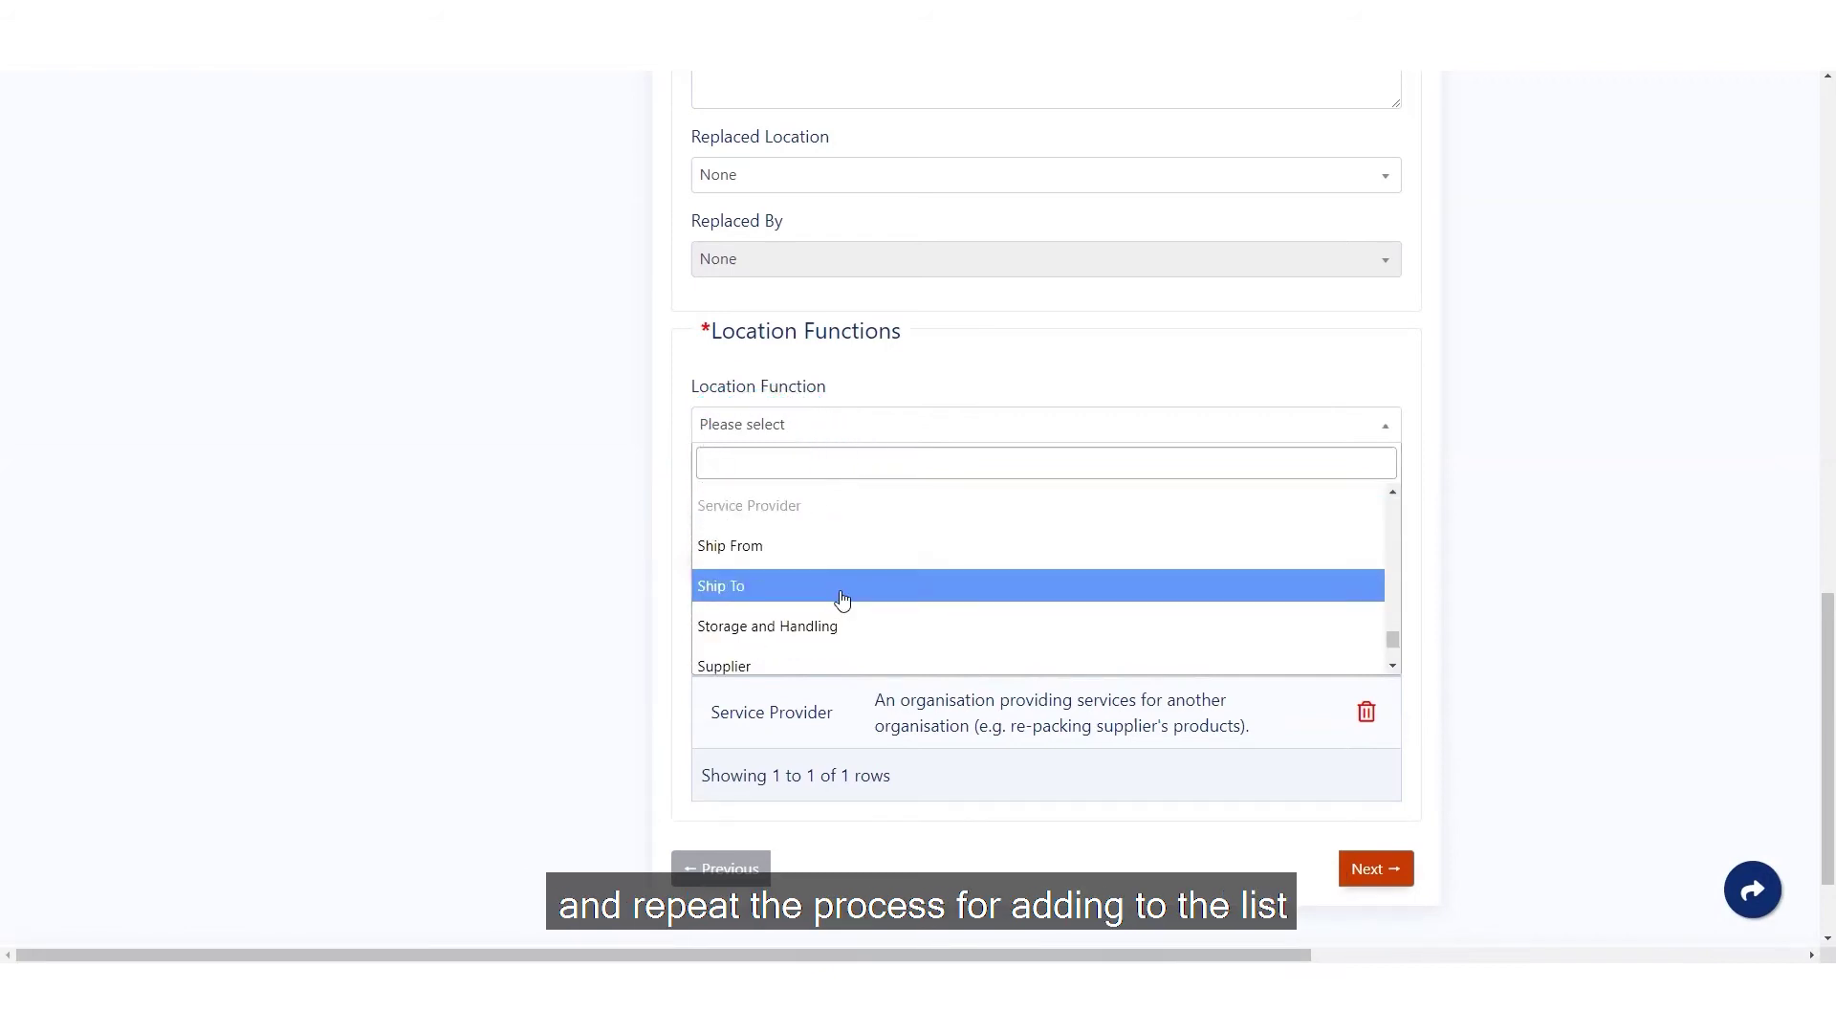
{"action": "left_click", "coordinate": [840, 593]}
{"action": "left_click", "coordinate": [786, 568]}
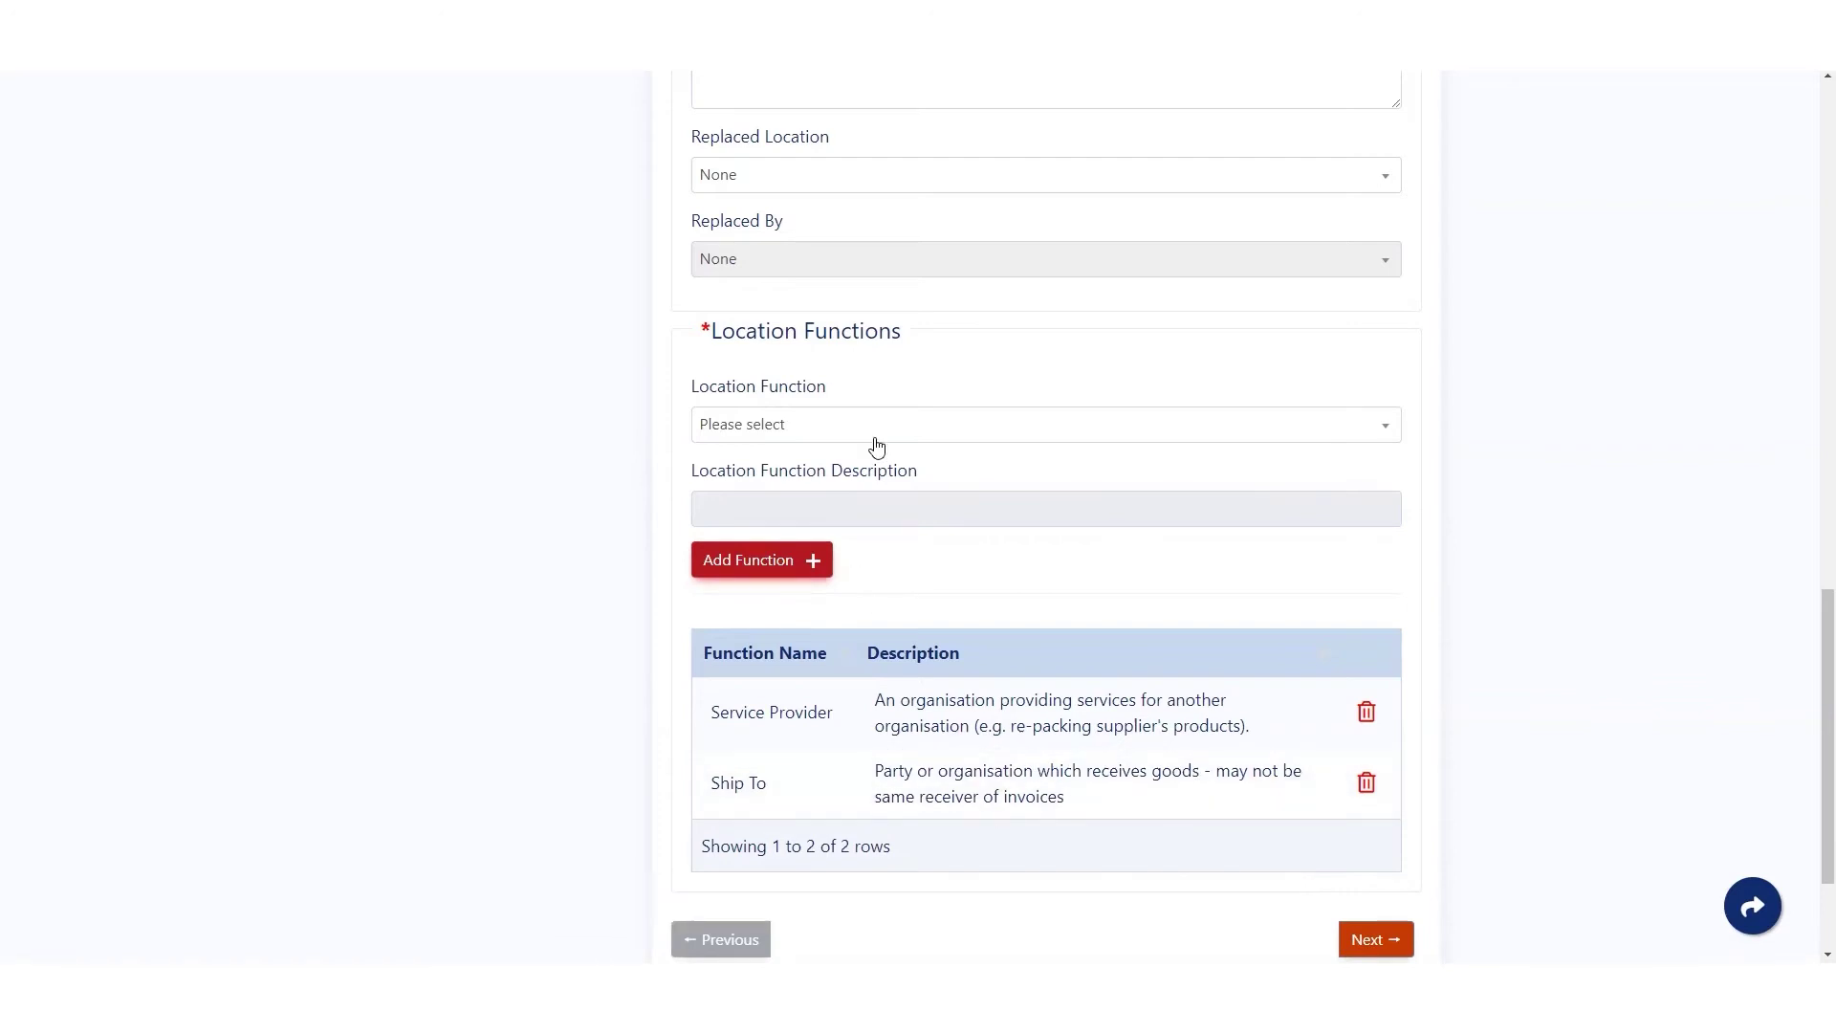
- Add Accepting Party, then remove it again and continue to Address & Coordinates
{"action": "left_click", "coordinate": [875, 440]}
{"action": "scroll", "coordinate": [877, 573], "scroll_direction": "down", "scroll_amount": 1}
{"action": "scroll", "coordinate": [792, 536], "scroll_direction": "up", "scroll_amount": 1}
{"action": "left_click", "coordinate": [792, 537]}
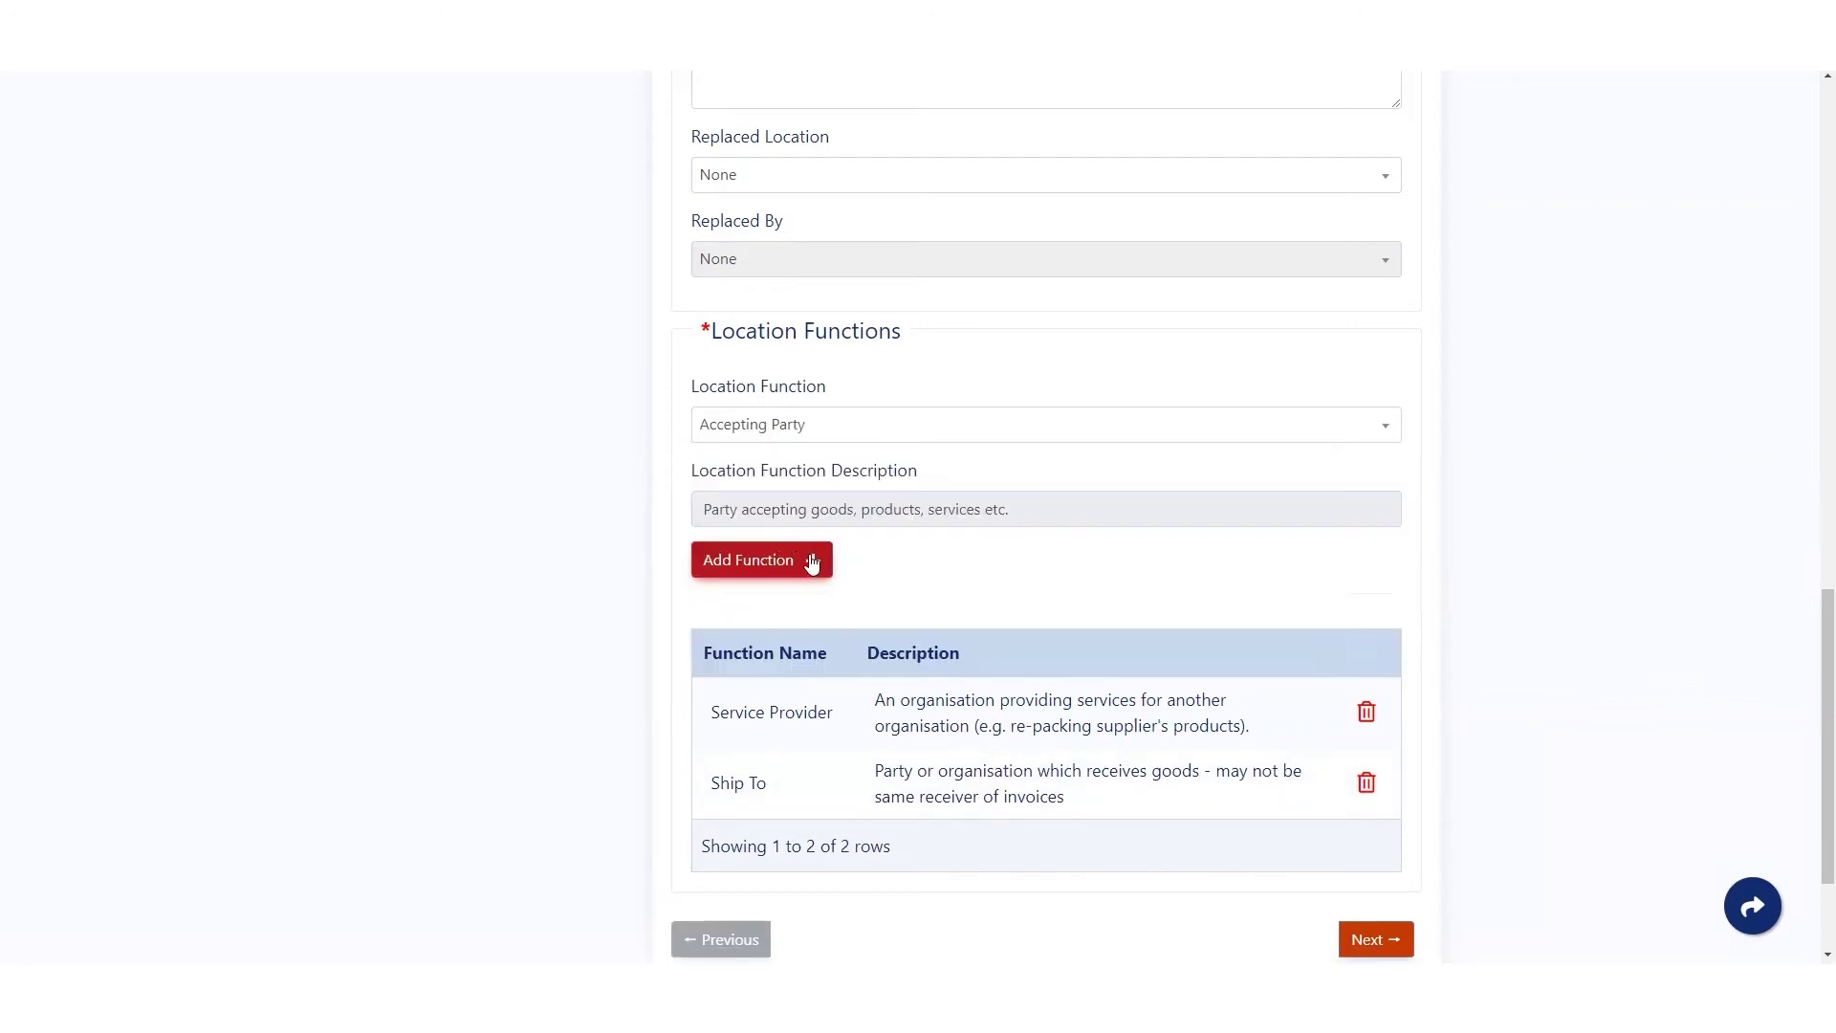
{"action": "left_click", "coordinate": [775, 559]}
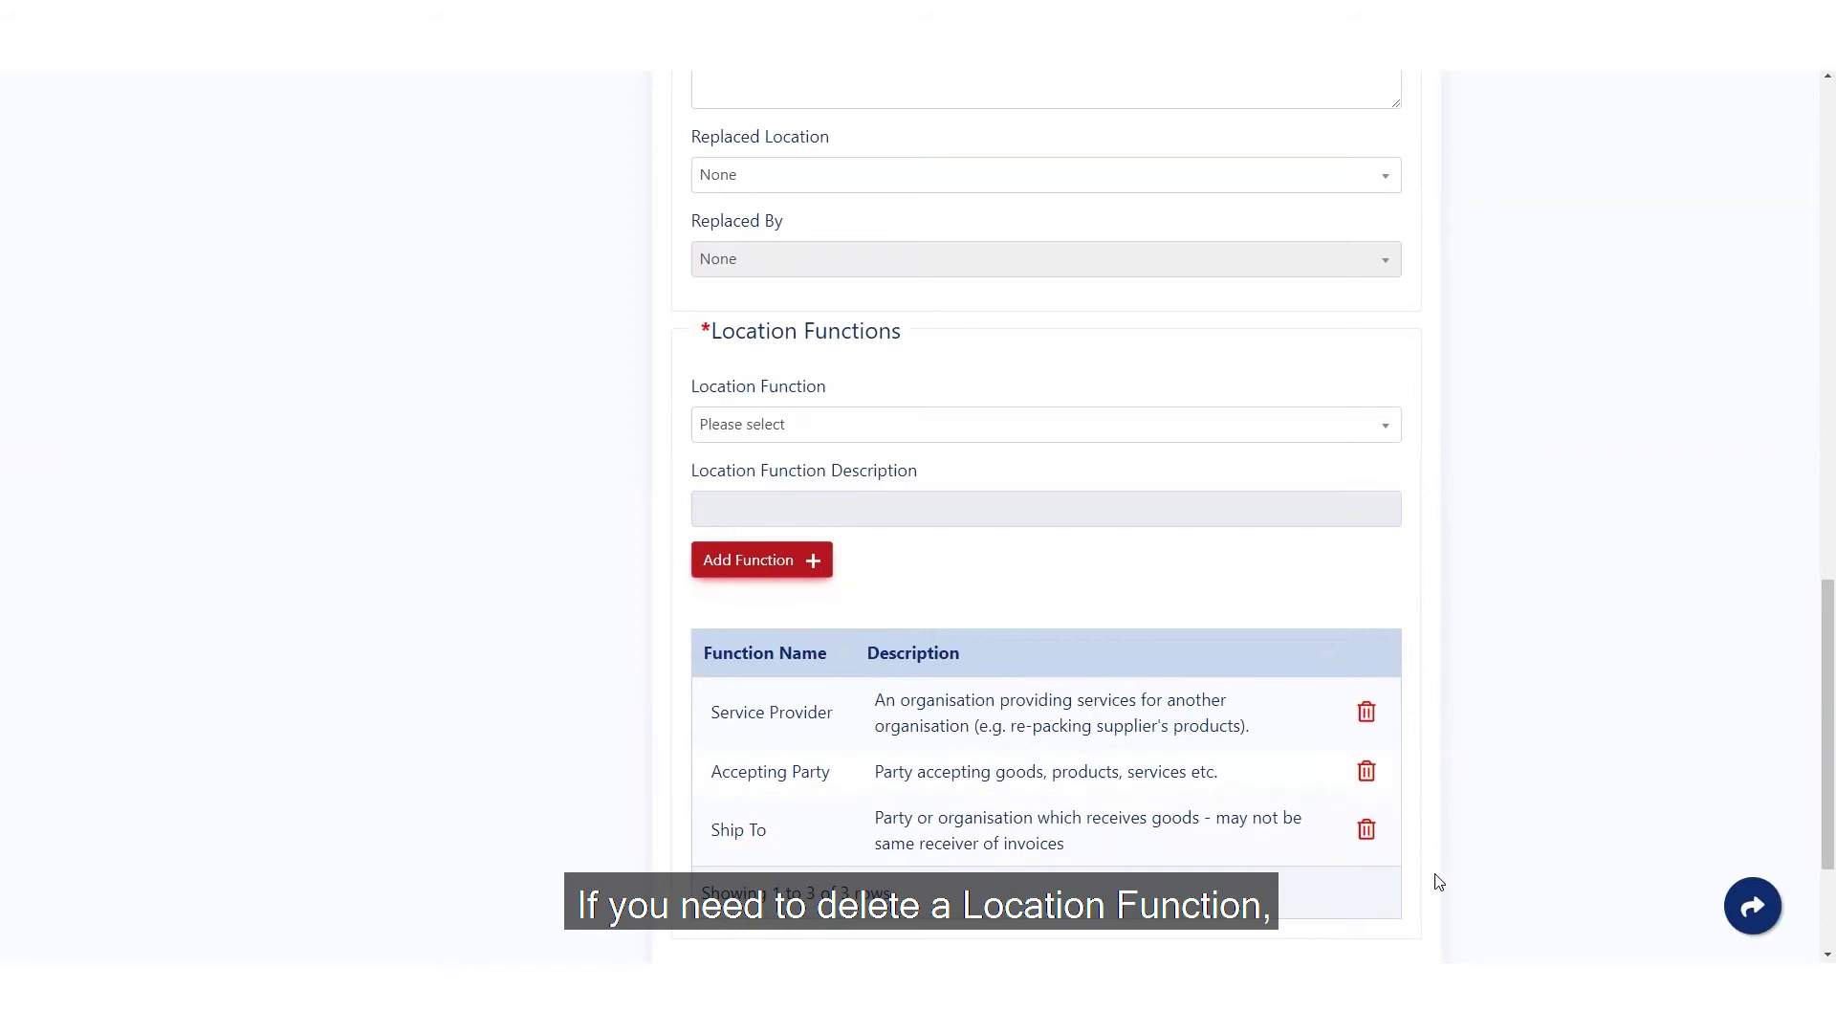
{"action": "left_click", "coordinate": [1366, 772]}
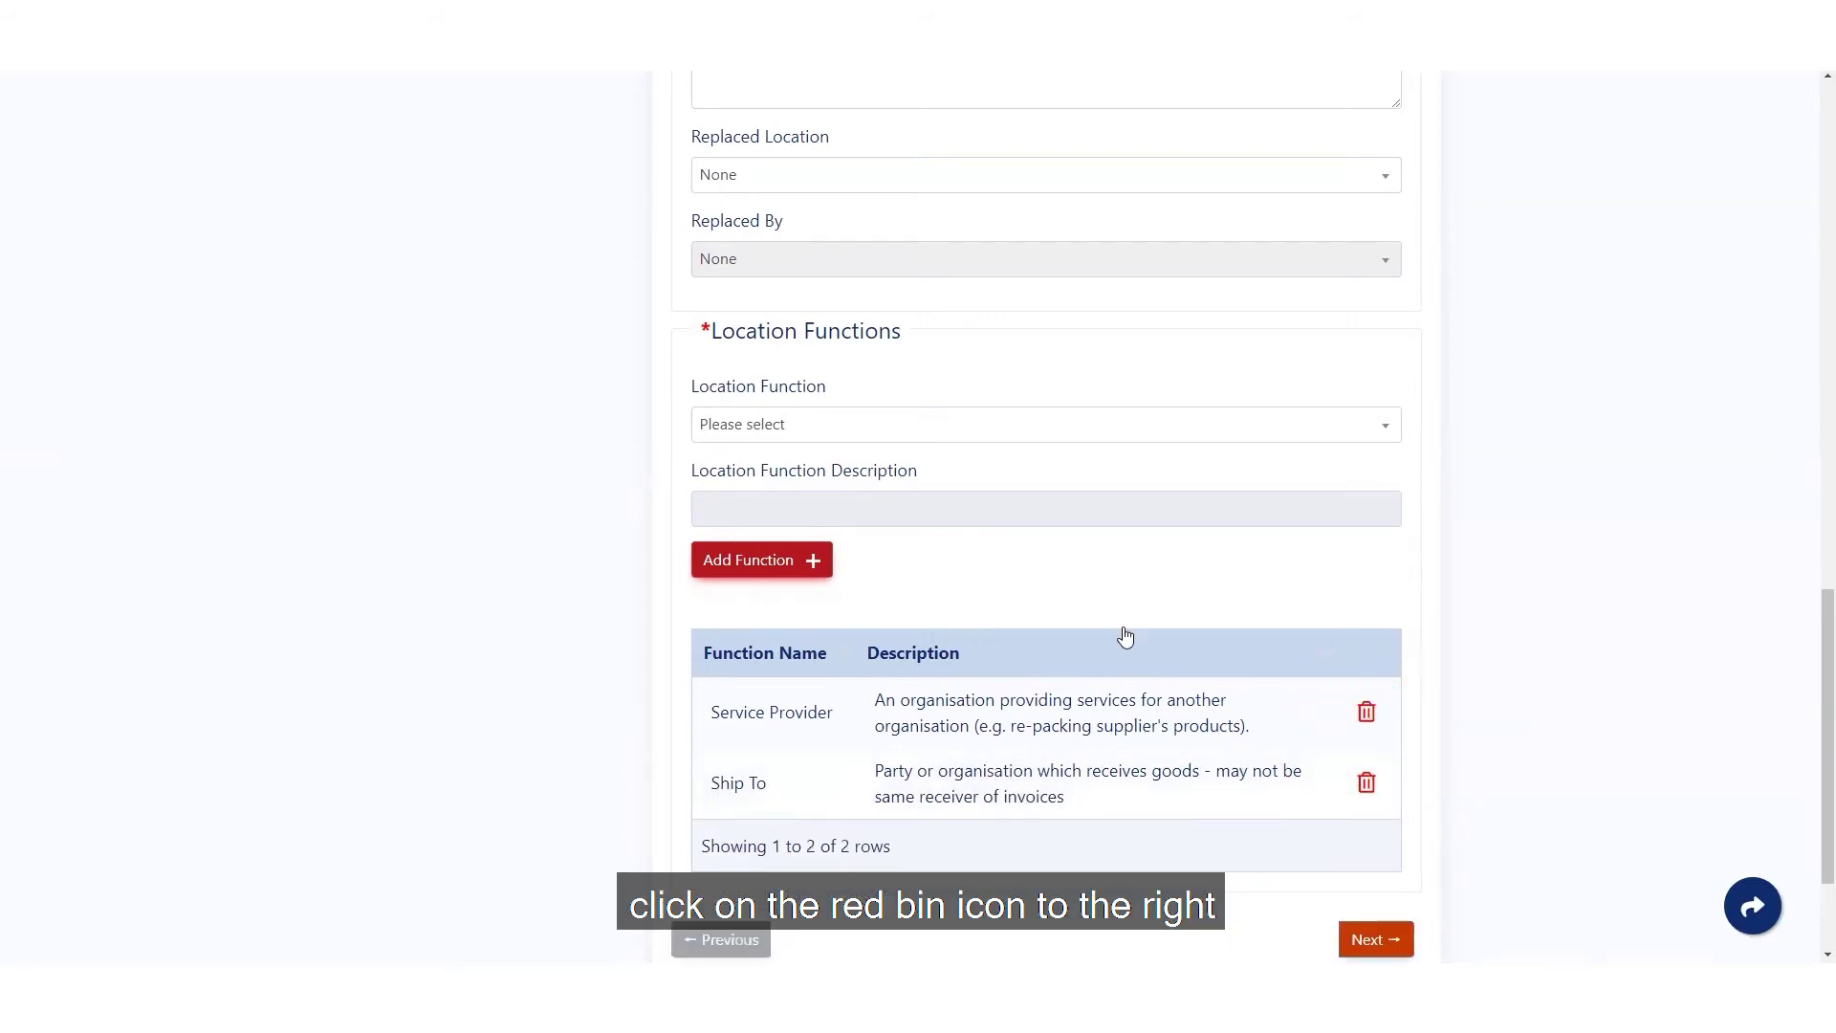
{"action": "scroll", "coordinate": [1125, 636], "scroll_direction": "down", "scroll_amount": 2}
{"action": "left_click", "coordinate": [1384, 749]}
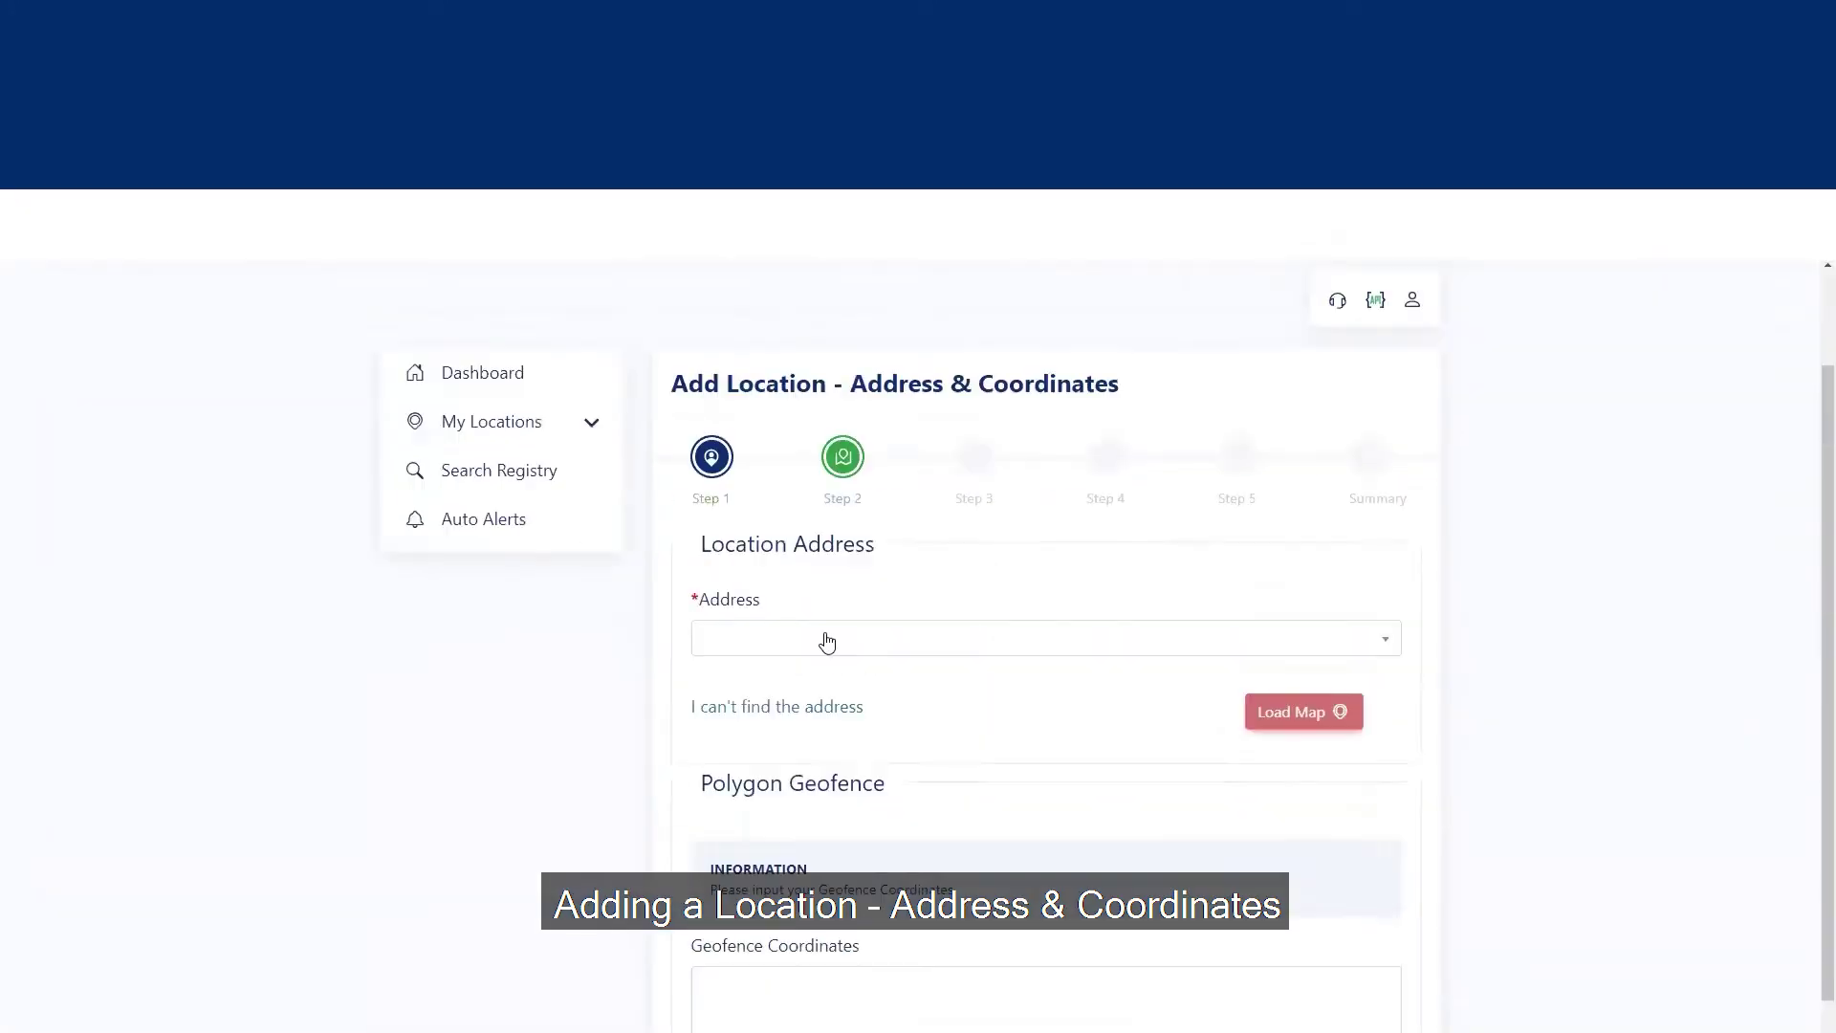
{"action": "left_click", "coordinate": [825, 451]}
{"action": "type", "text": "8"}
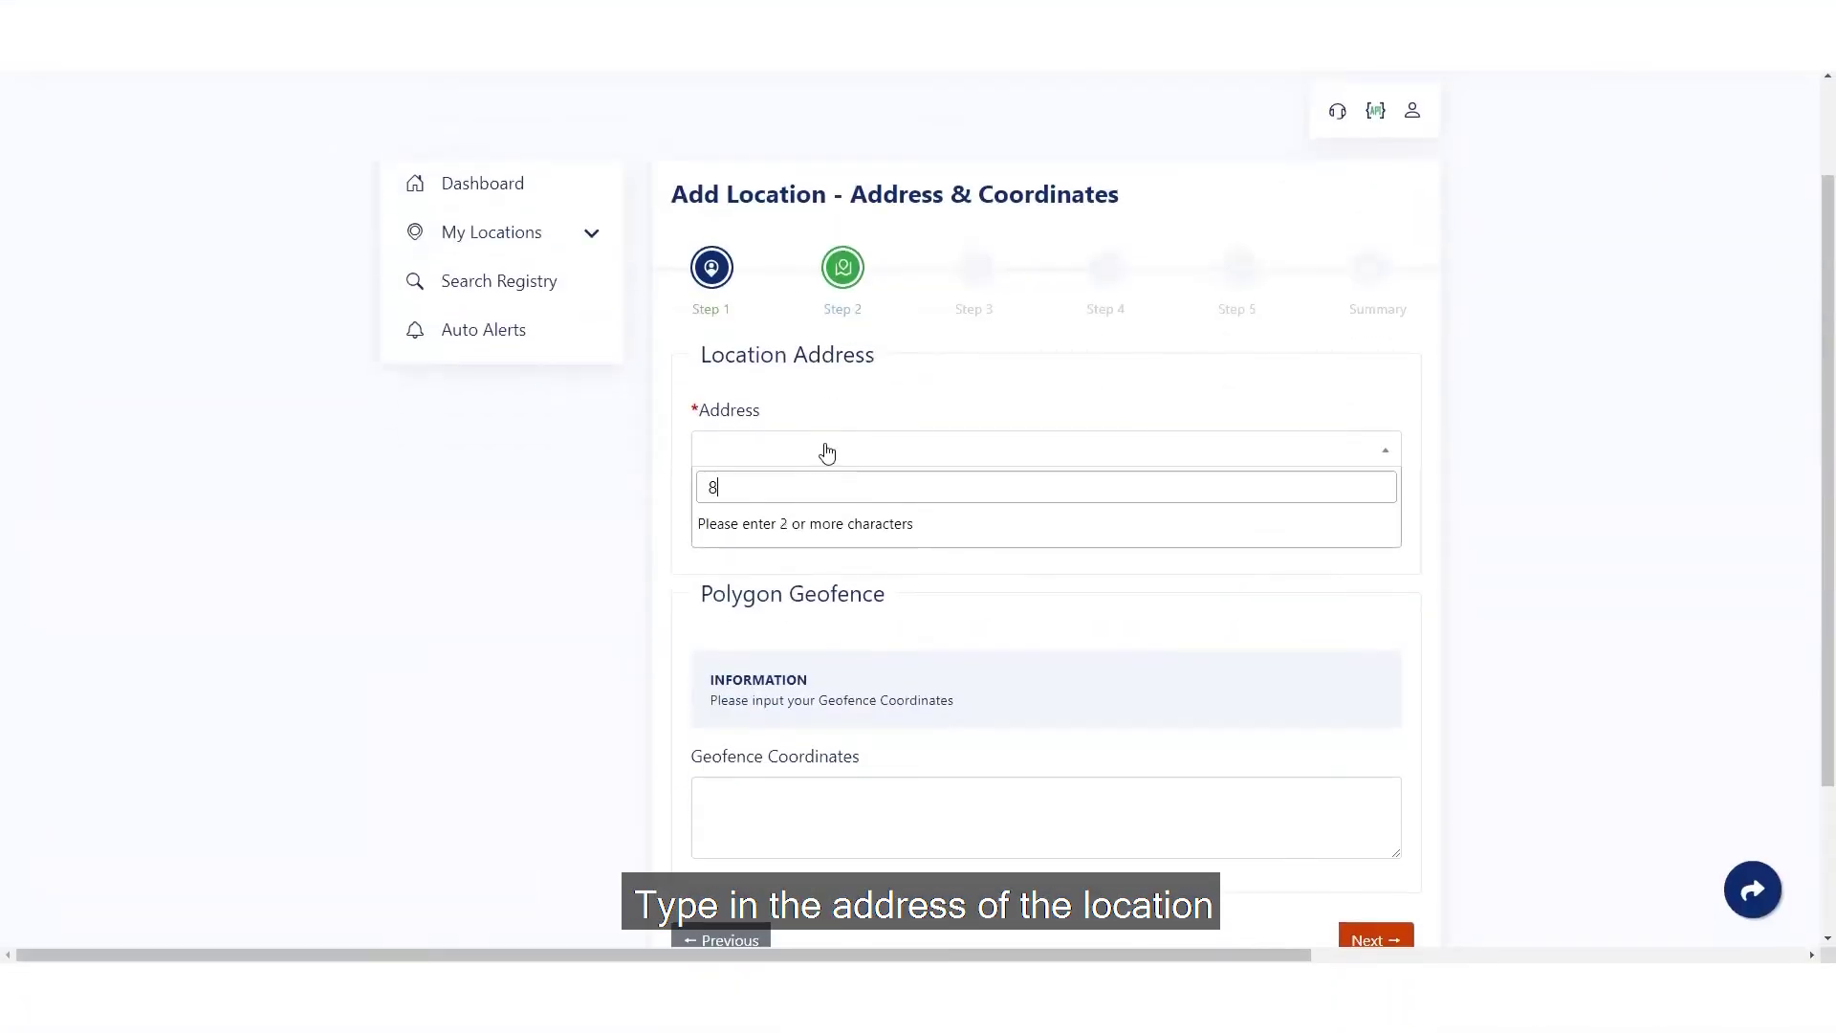
{"action": "type", "text": " nexus court"}
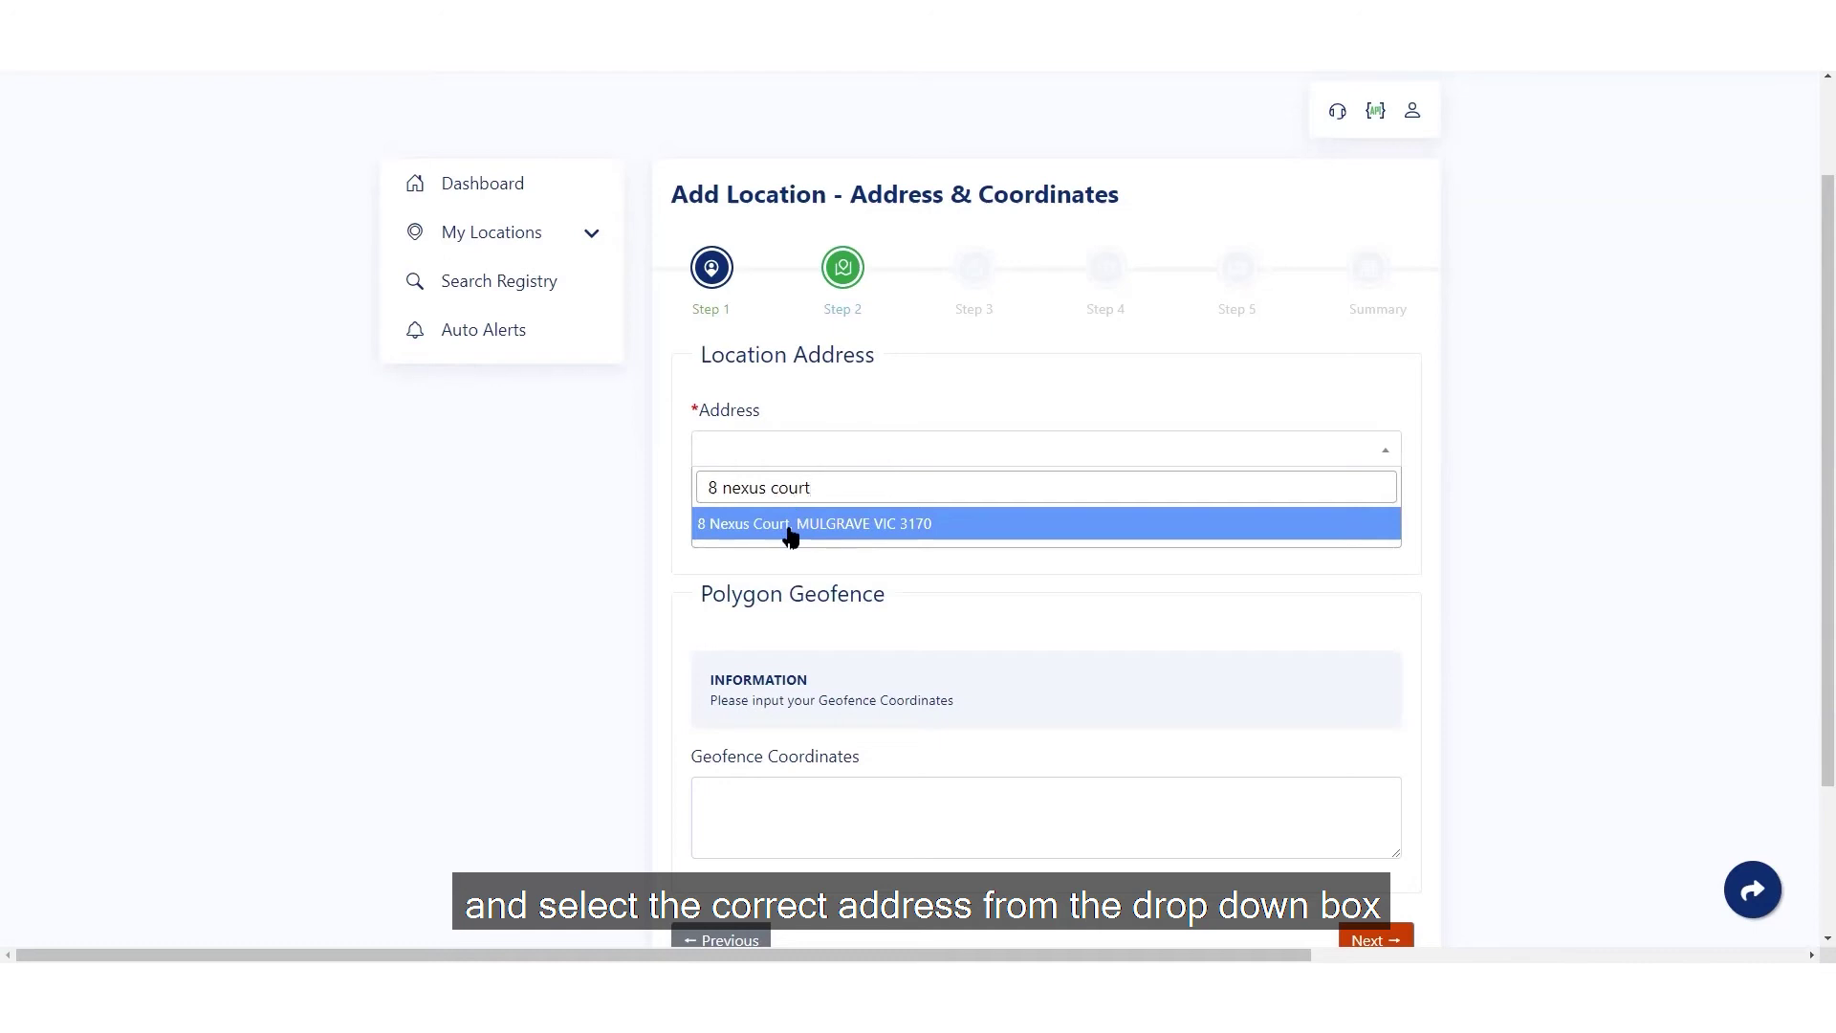
{"action": "left_click", "coordinate": [790, 528]}
{"action": "scroll", "coordinate": [1521, 688], "scroll_direction": "down", "scroll_amount": 2}
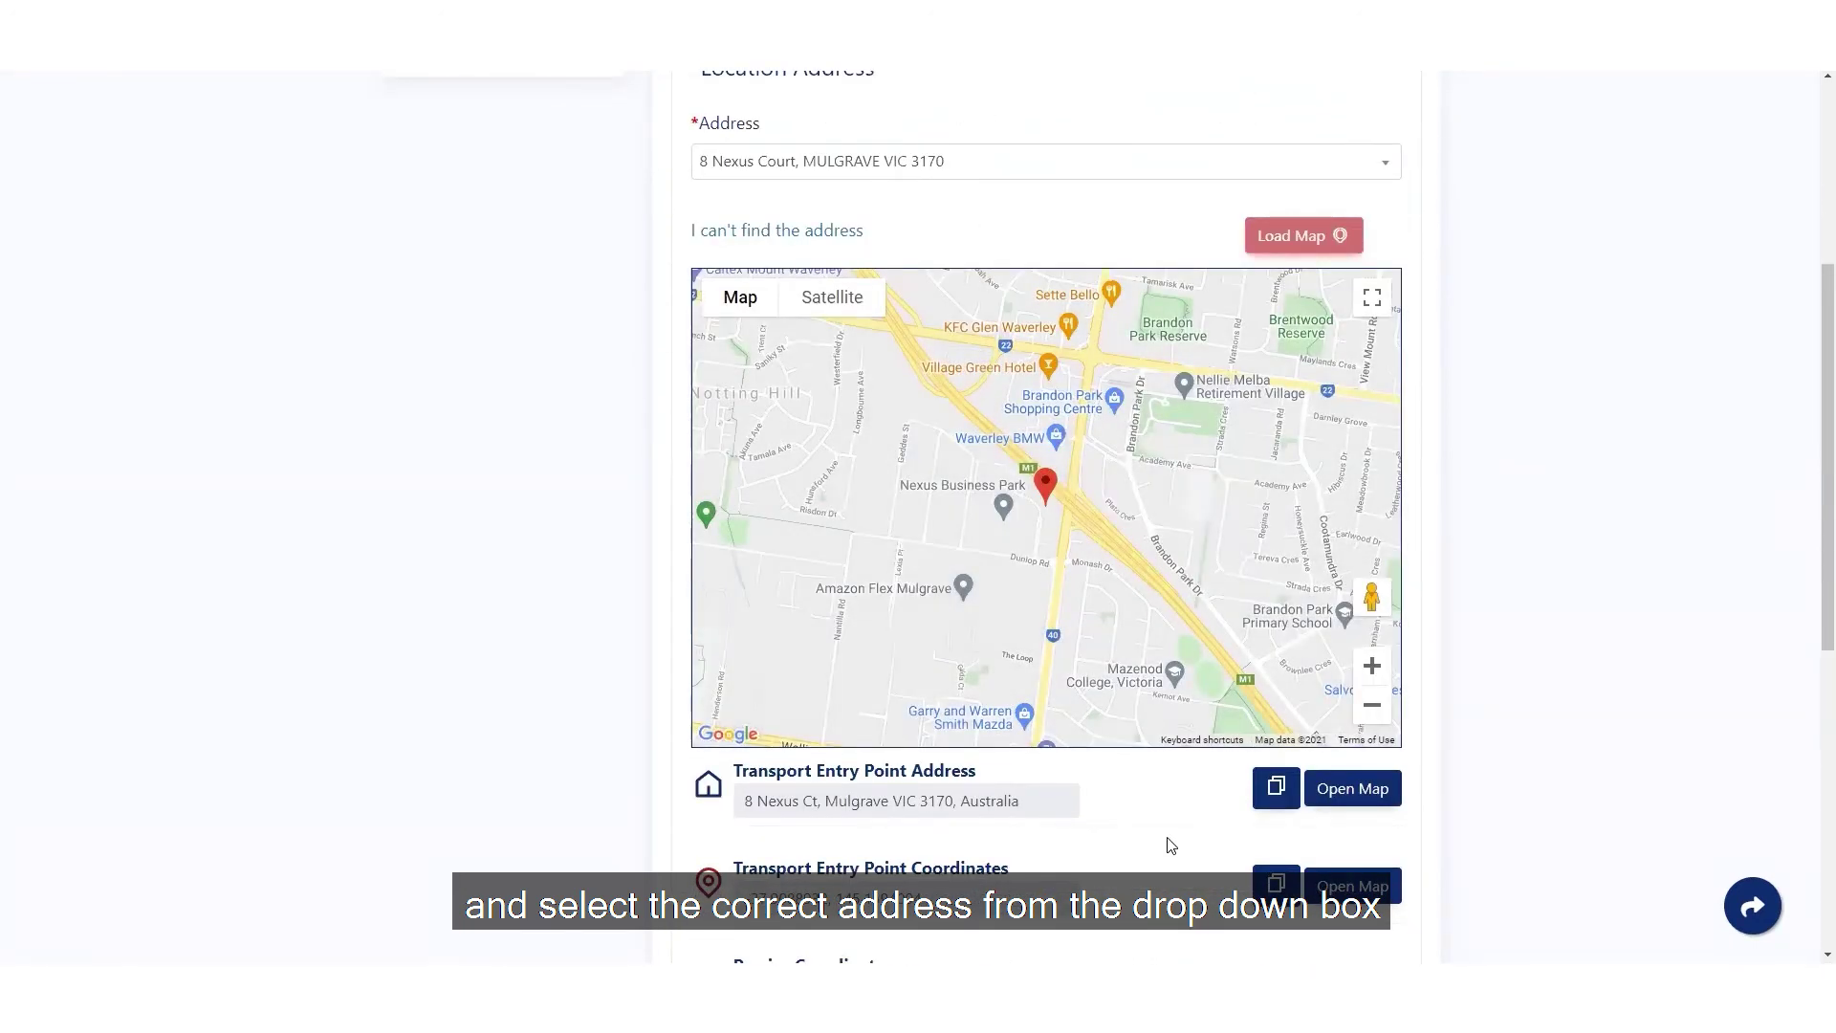
{"action": "scroll", "coordinate": [1186, 794], "scroll_direction": "down", "scroll_amount": 2}
{"action": "left_click", "coordinate": [1329, 795]}
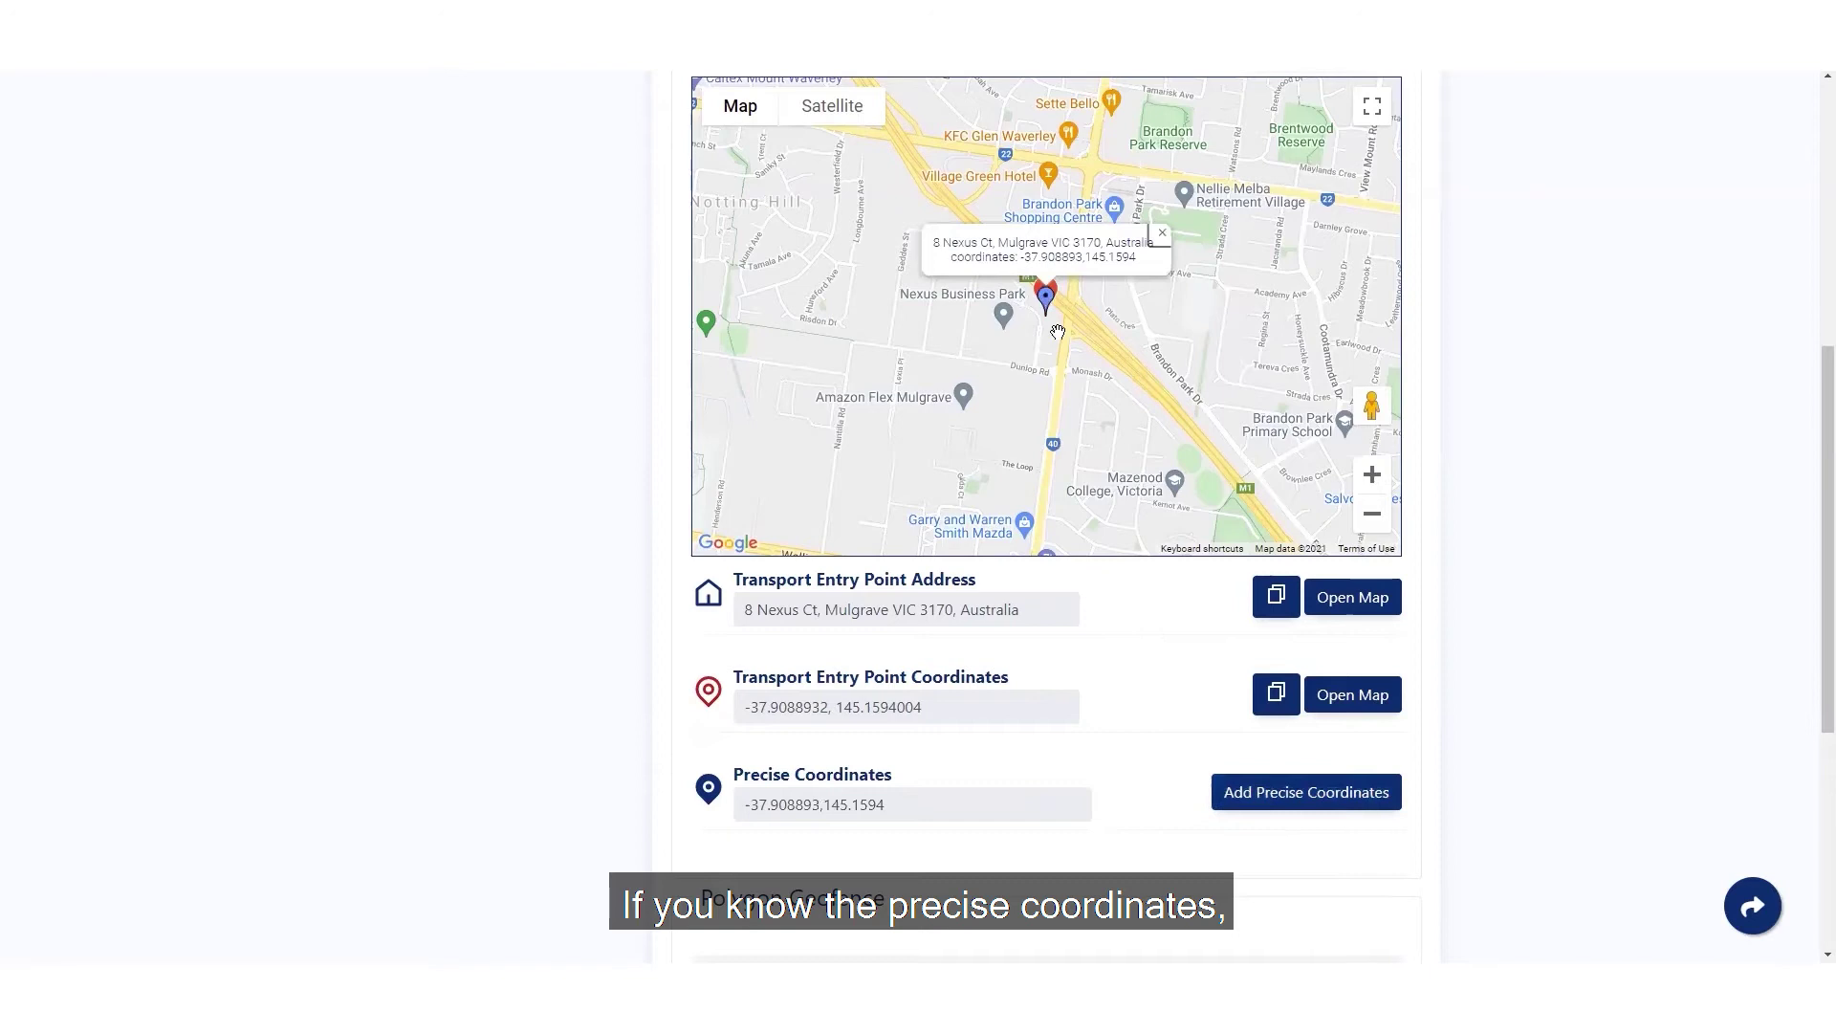
{"action": "mouse_move", "coordinate": [1046, 304]}
{"action": "left_mouse_down"}
{"action": "mouse_move", "coordinate": [1031, 294]}
{"action": "mouse_move", "coordinate": [1061, 297]}
{"action": "left_mouse_up"}
{"action": "scroll", "coordinate": [725, 646], "scroll_direction": "down", "scroll_amount": 3}
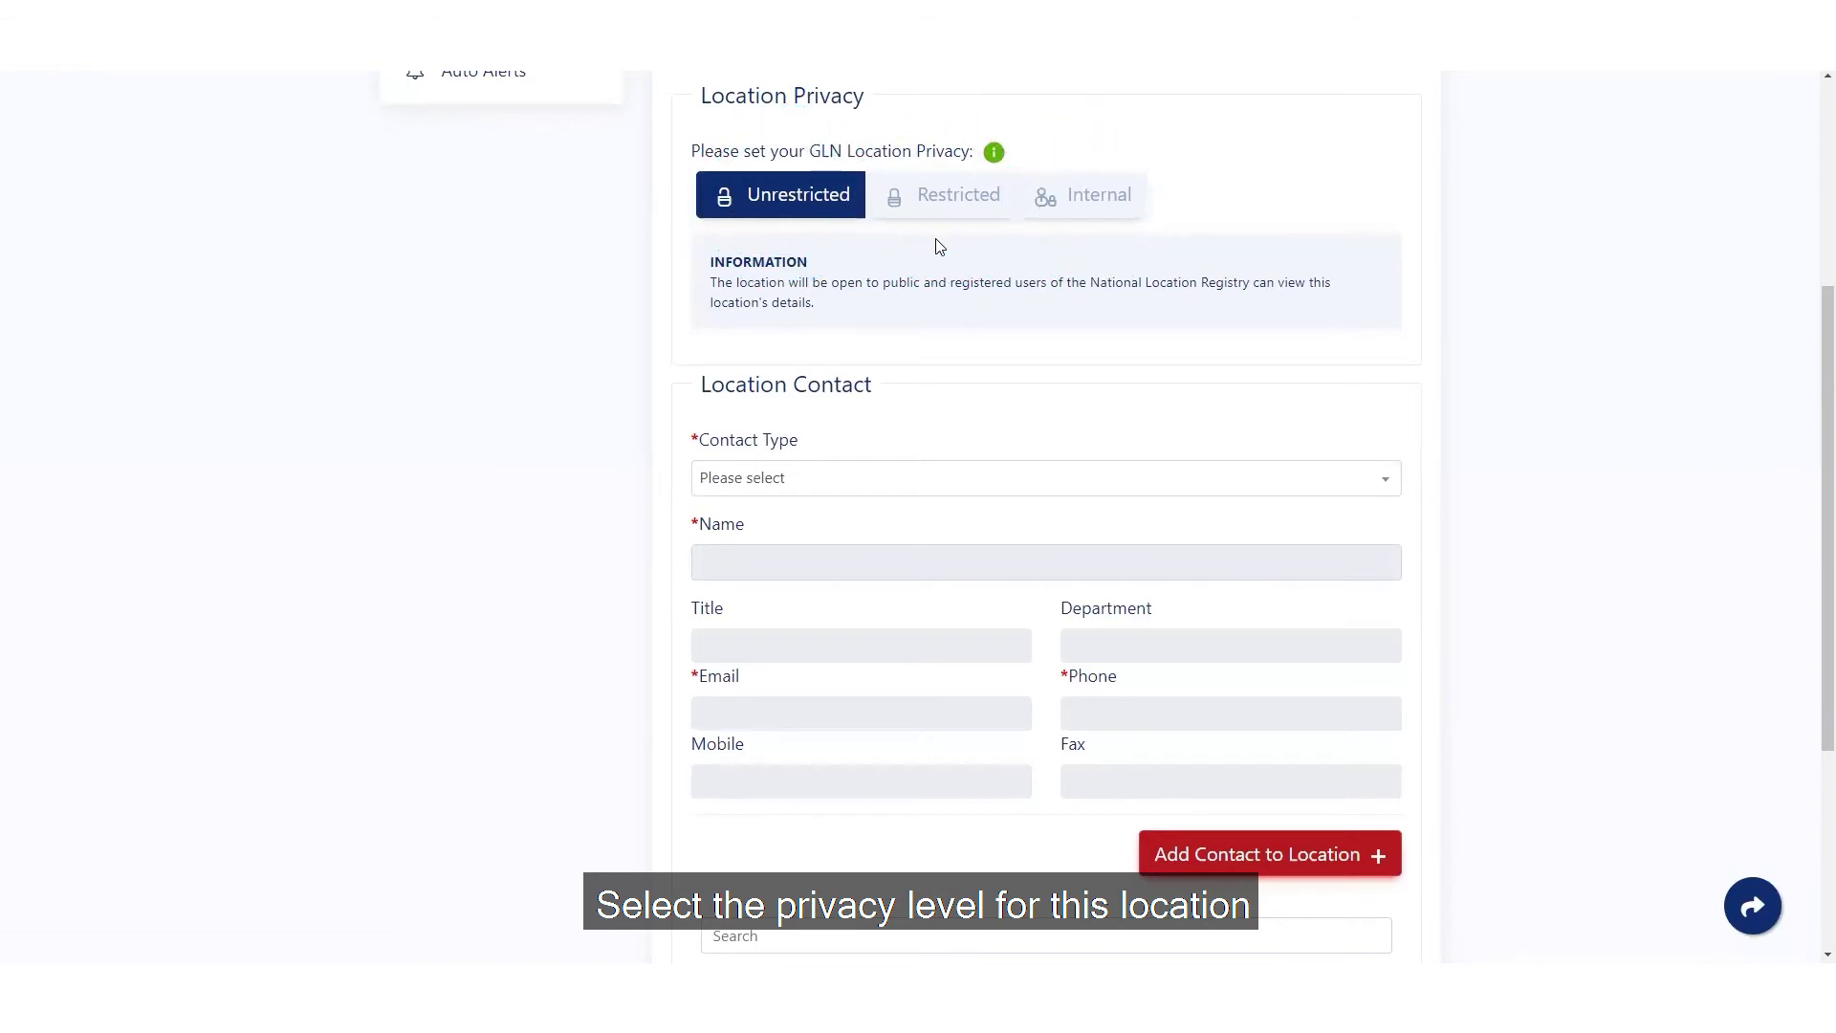
- Add a Support contact named 'Customer Support' with its e-mail address
{"action": "left_click", "coordinate": [850, 478]}
{"action": "scroll", "coordinate": [850, 478], "scroll_direction": "down", "scroll_amount": 2}
{"action": "left_click", "coordinate": [766, 484]}
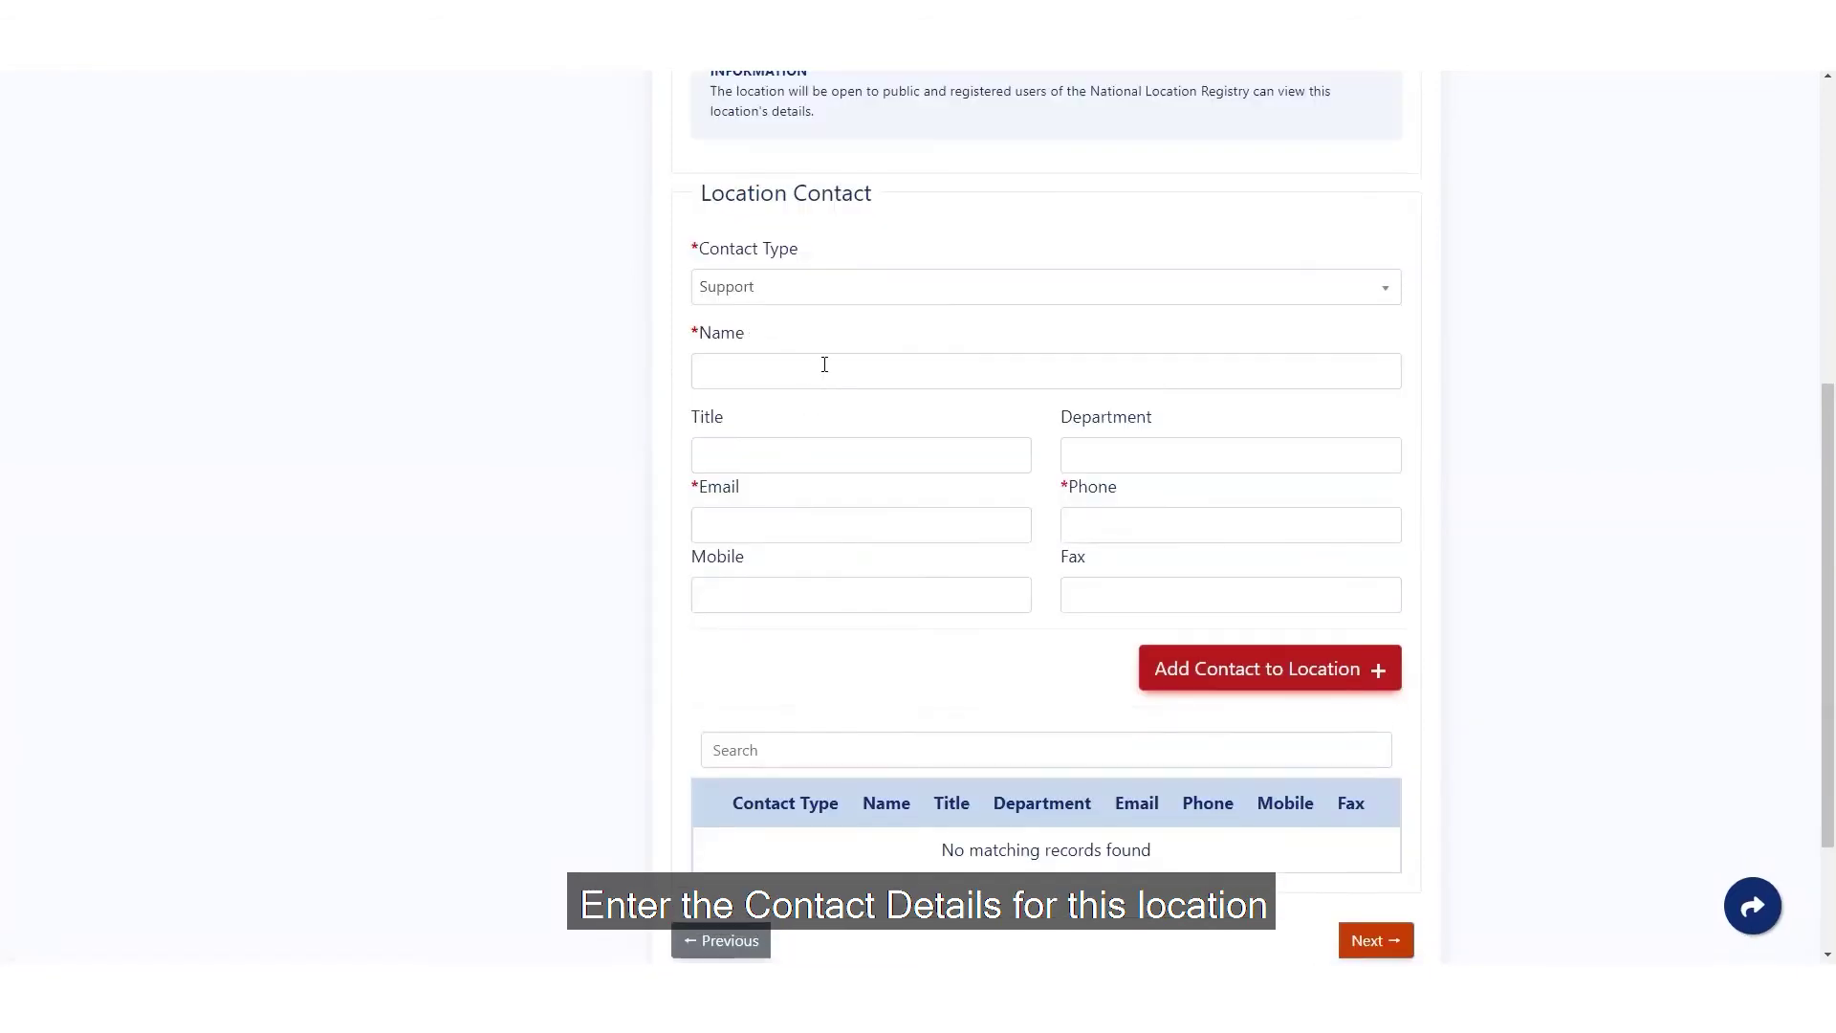
{"action": "left_click", "coordinate": [824, 371]}
{"action": "type", "text": "Customer Support"}
{"action": "left_click", "coordinate": [857, 524]}
{"action": "left_click", "coordinate": [1134, 521]}
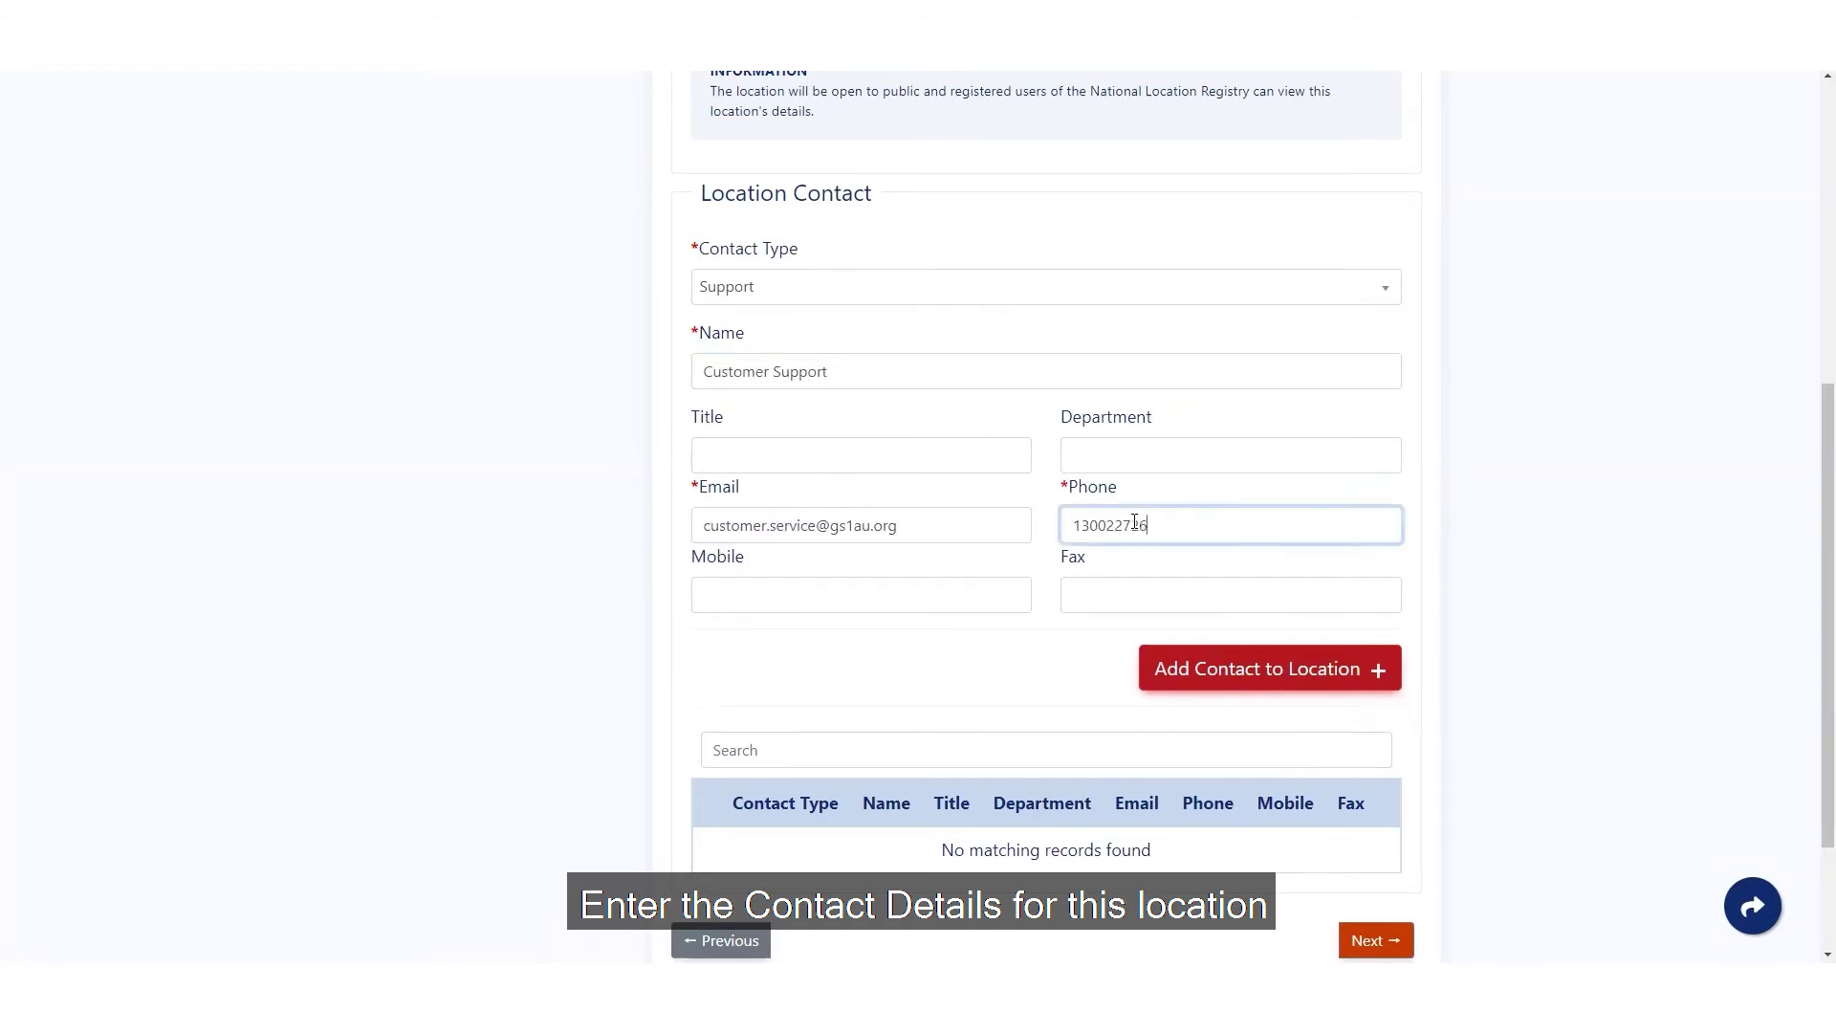
{"action": "left_click", "coordinate": [1262, 668]}
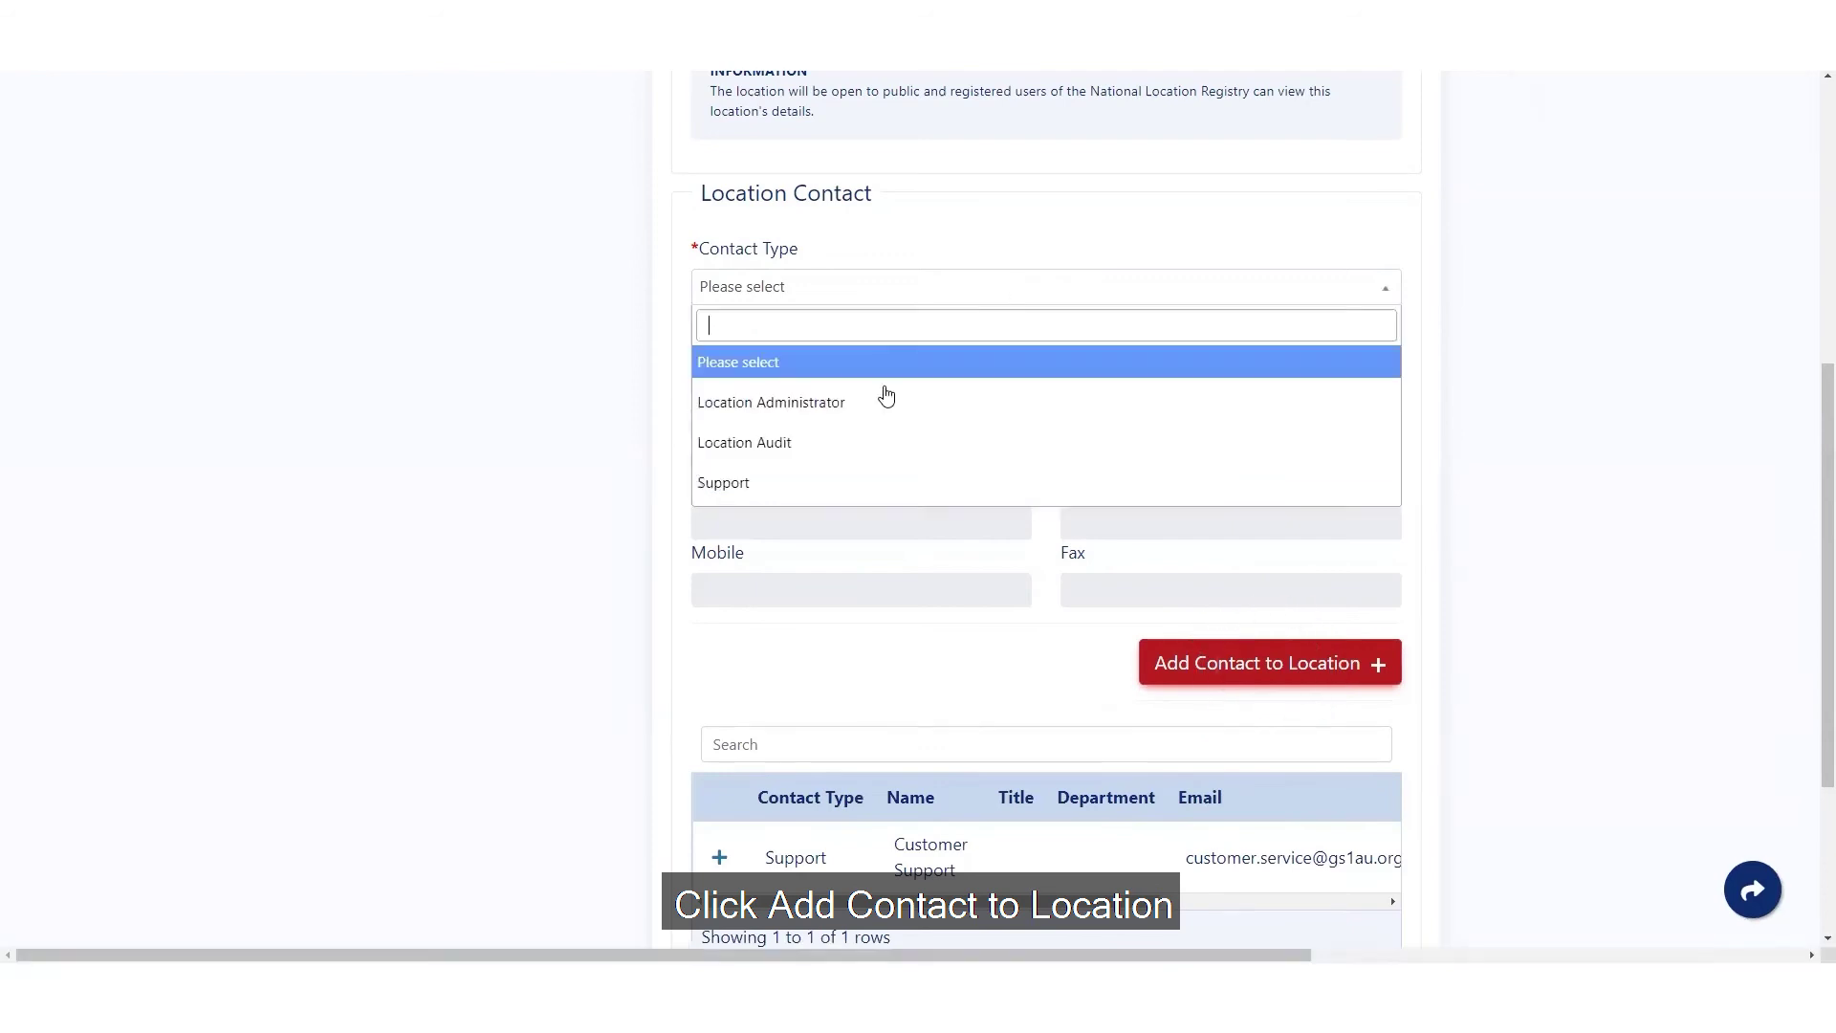
- Add an 'NLR Support' Location Administrator contact with its e-mail and phone number
{"action": "left_click", "coordinate": [842, 400]}
{"action": "type", "text": "NLR"}
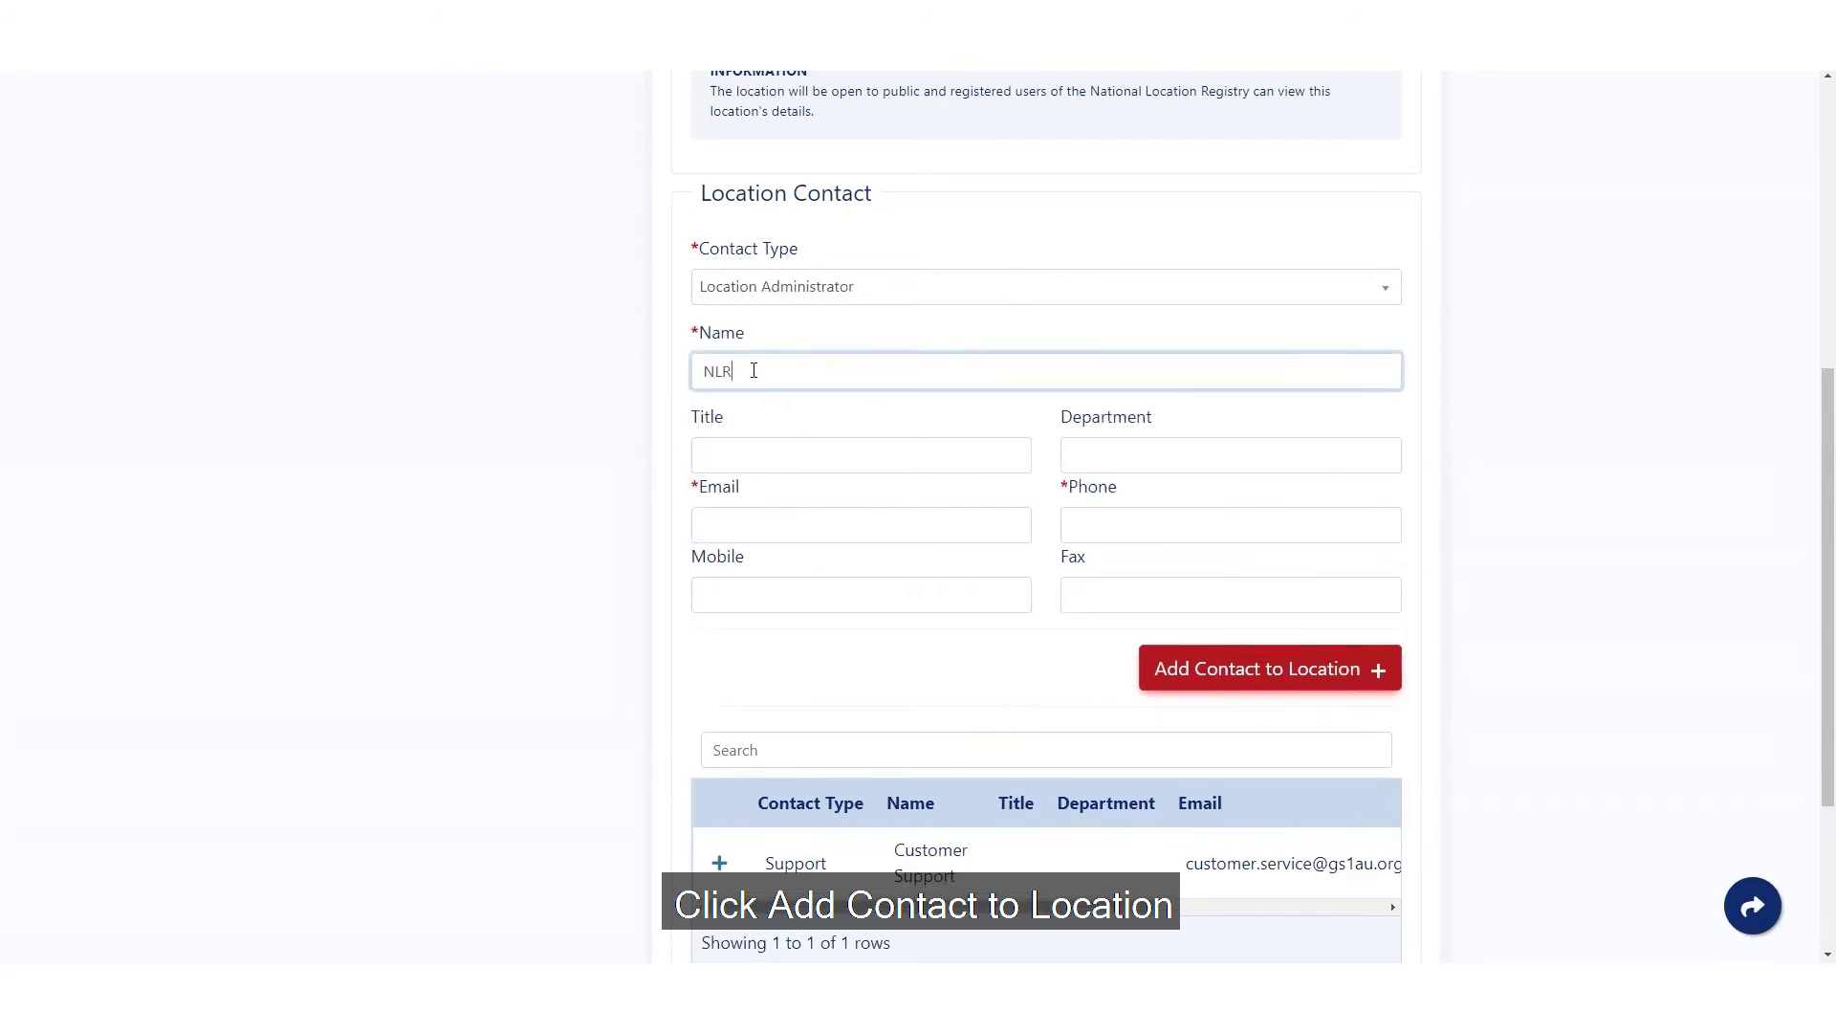
{"action": "type", "text": " Support"}
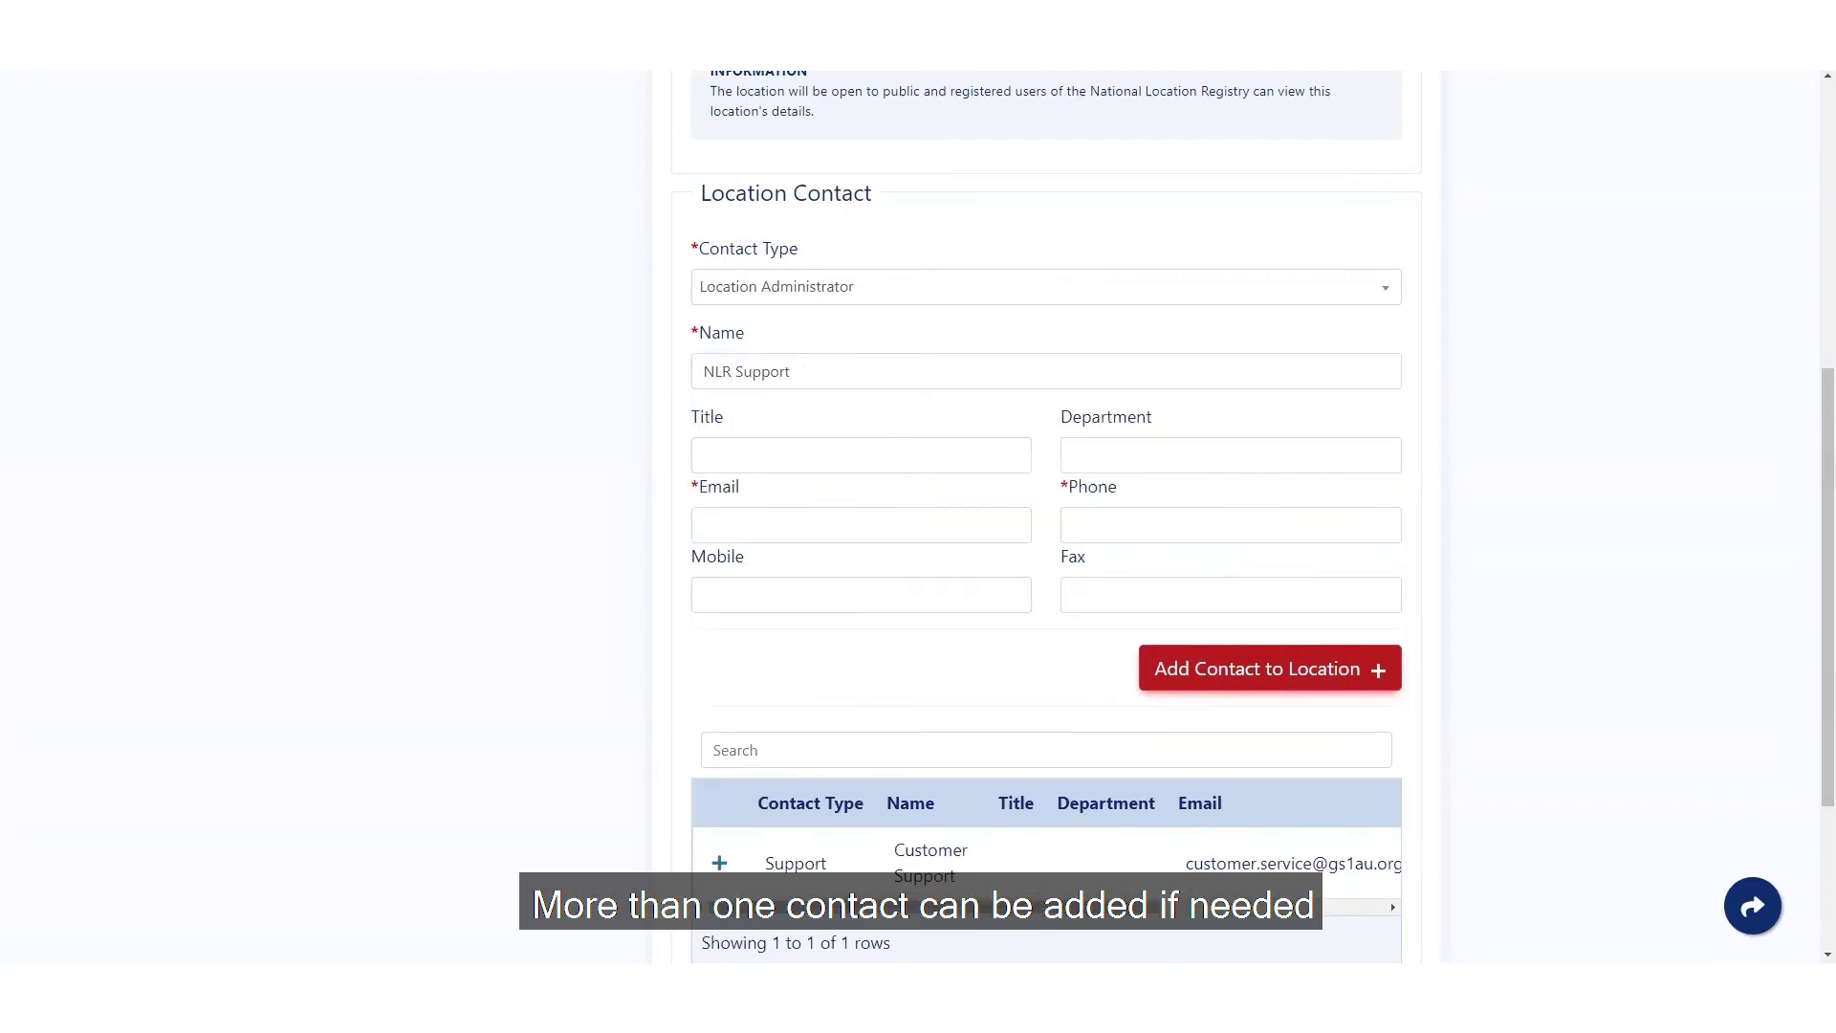
{"action": "left_click", "coordinate": [1182, 525]}
{"action": "key", "text": "Return"}
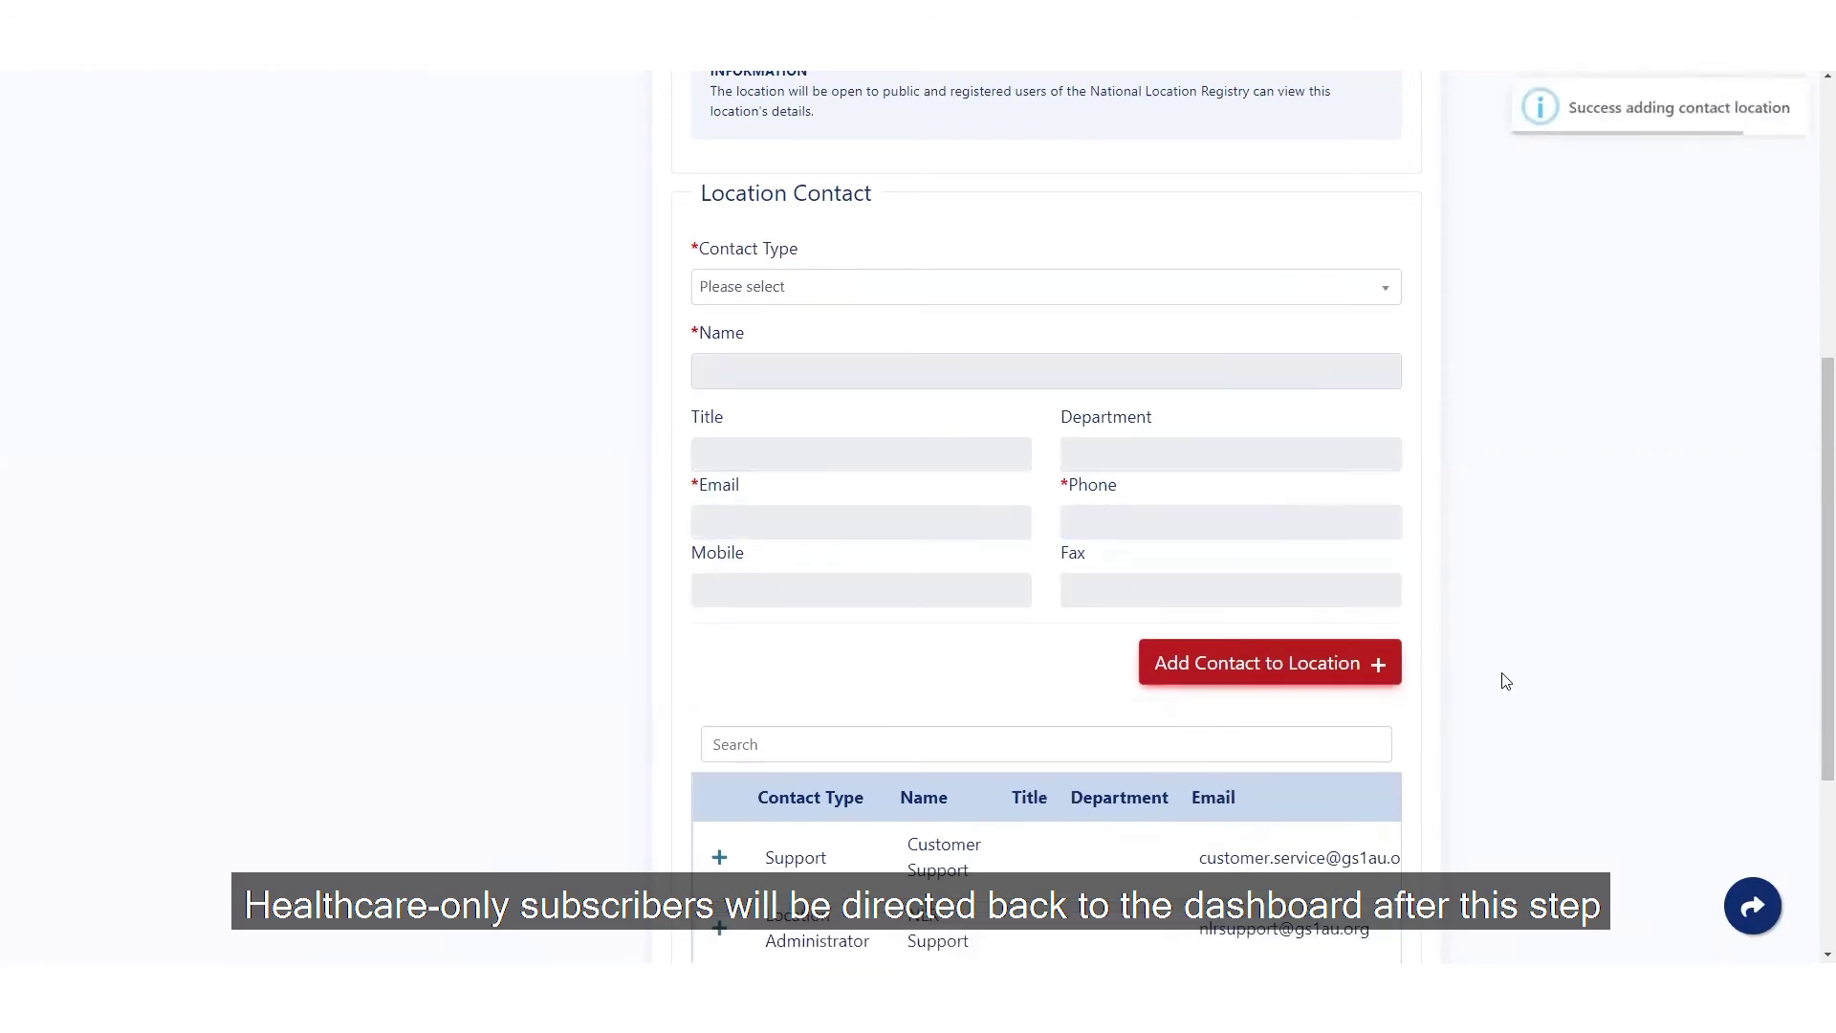
{"action": "scroll", "coordinate": [1301, 752], "scroll_direction": "down", "scroll_amount": 2}
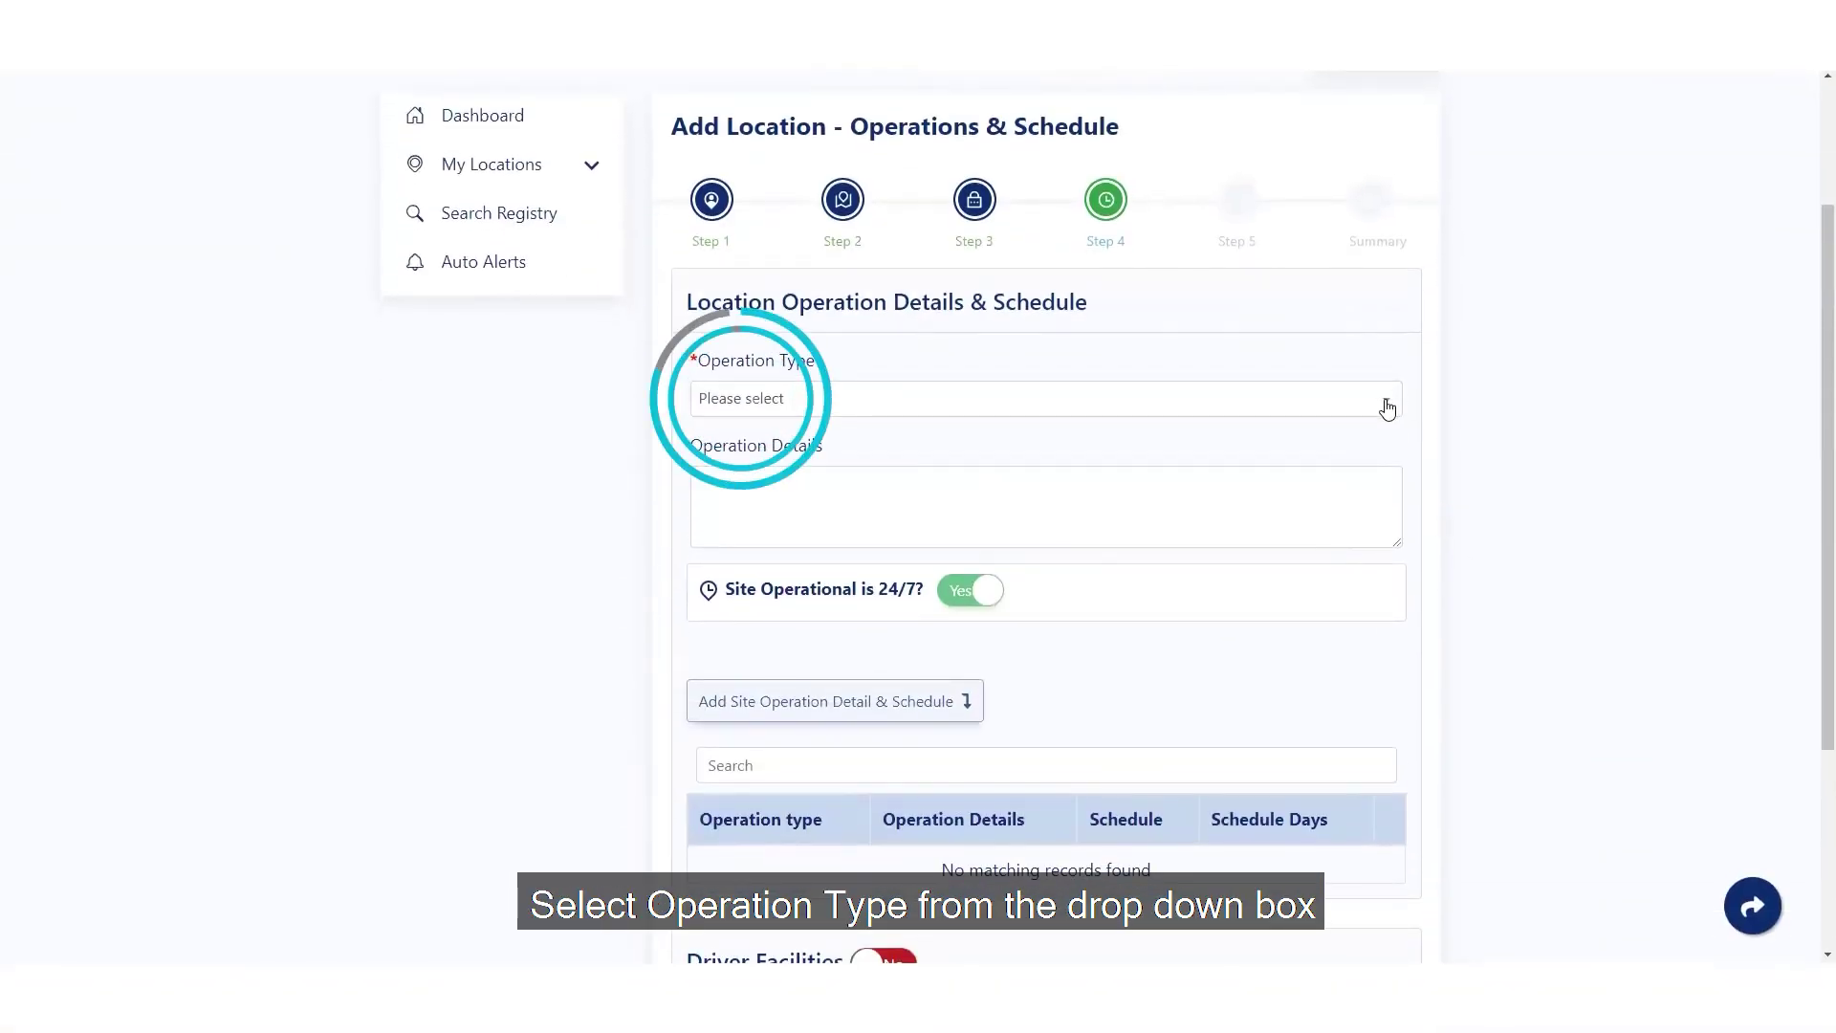
- Add a Trading Hours schedule, not 24/7, Monday–Friday 08:30–17:30
{"action": "left_click", "coordinate": [1386, 406]}
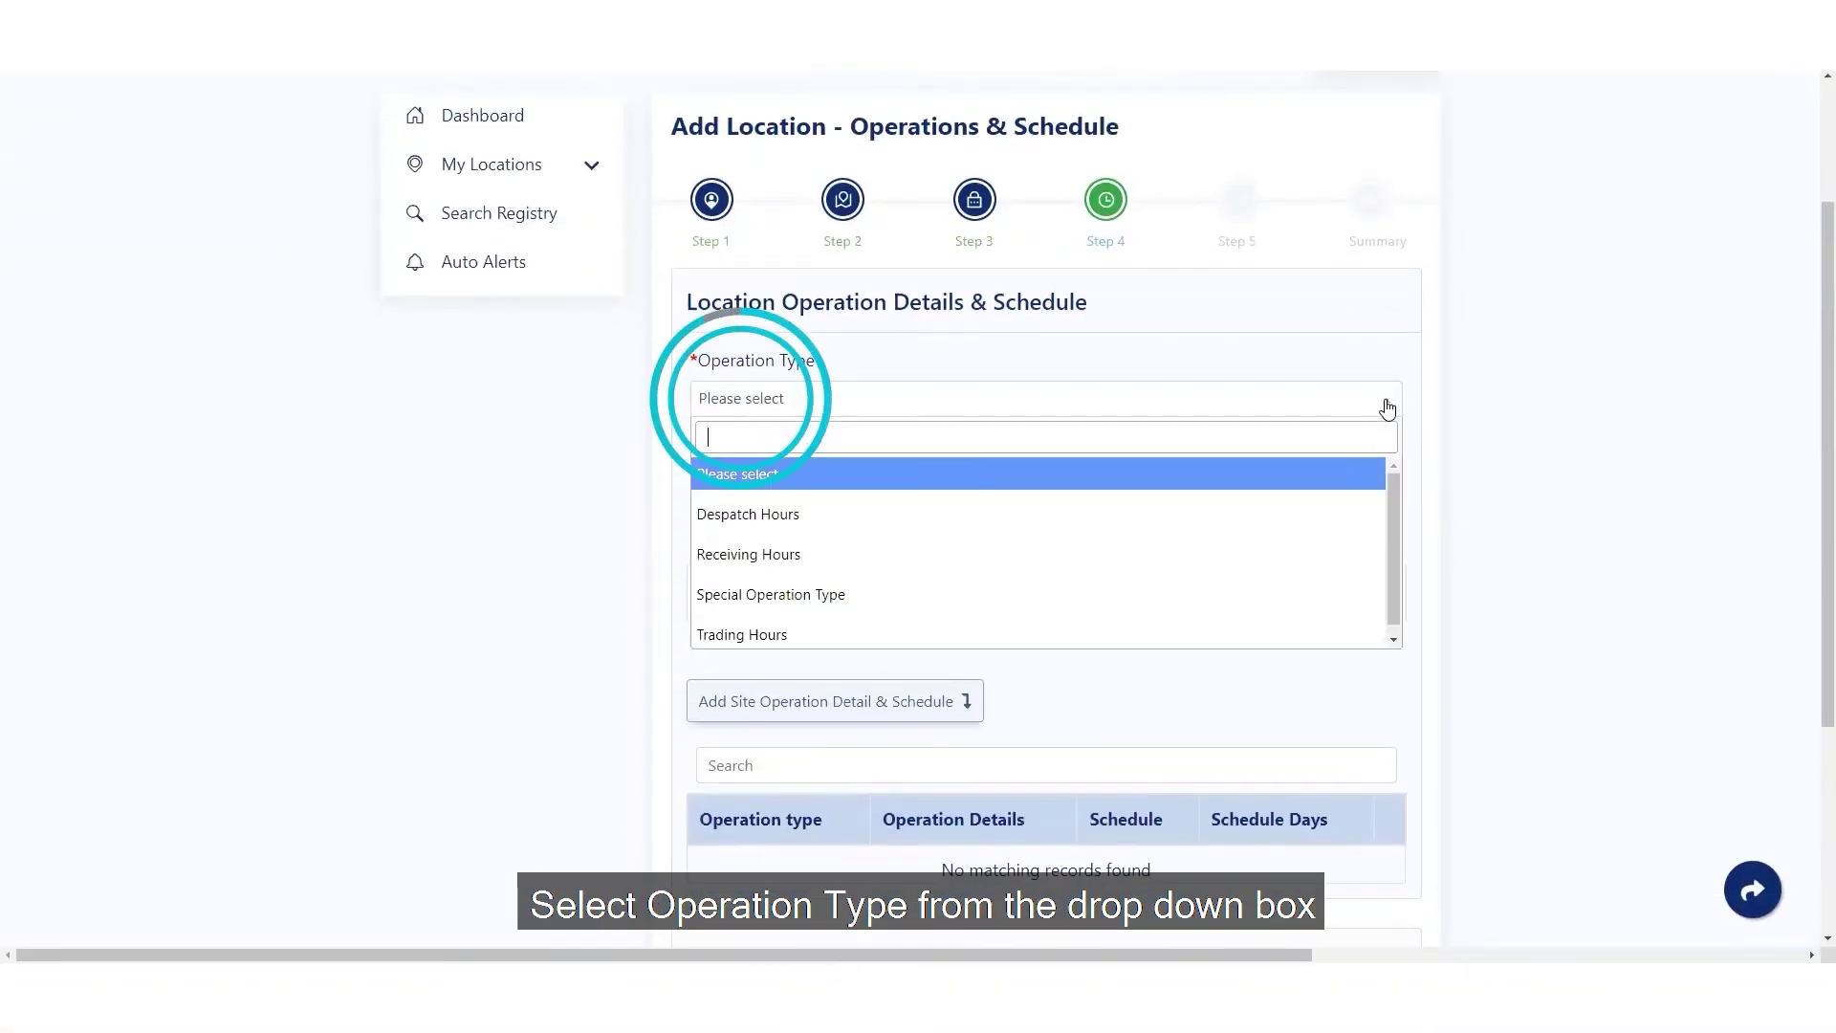
{"action": "left_click", "coordinate": [784, 634]}
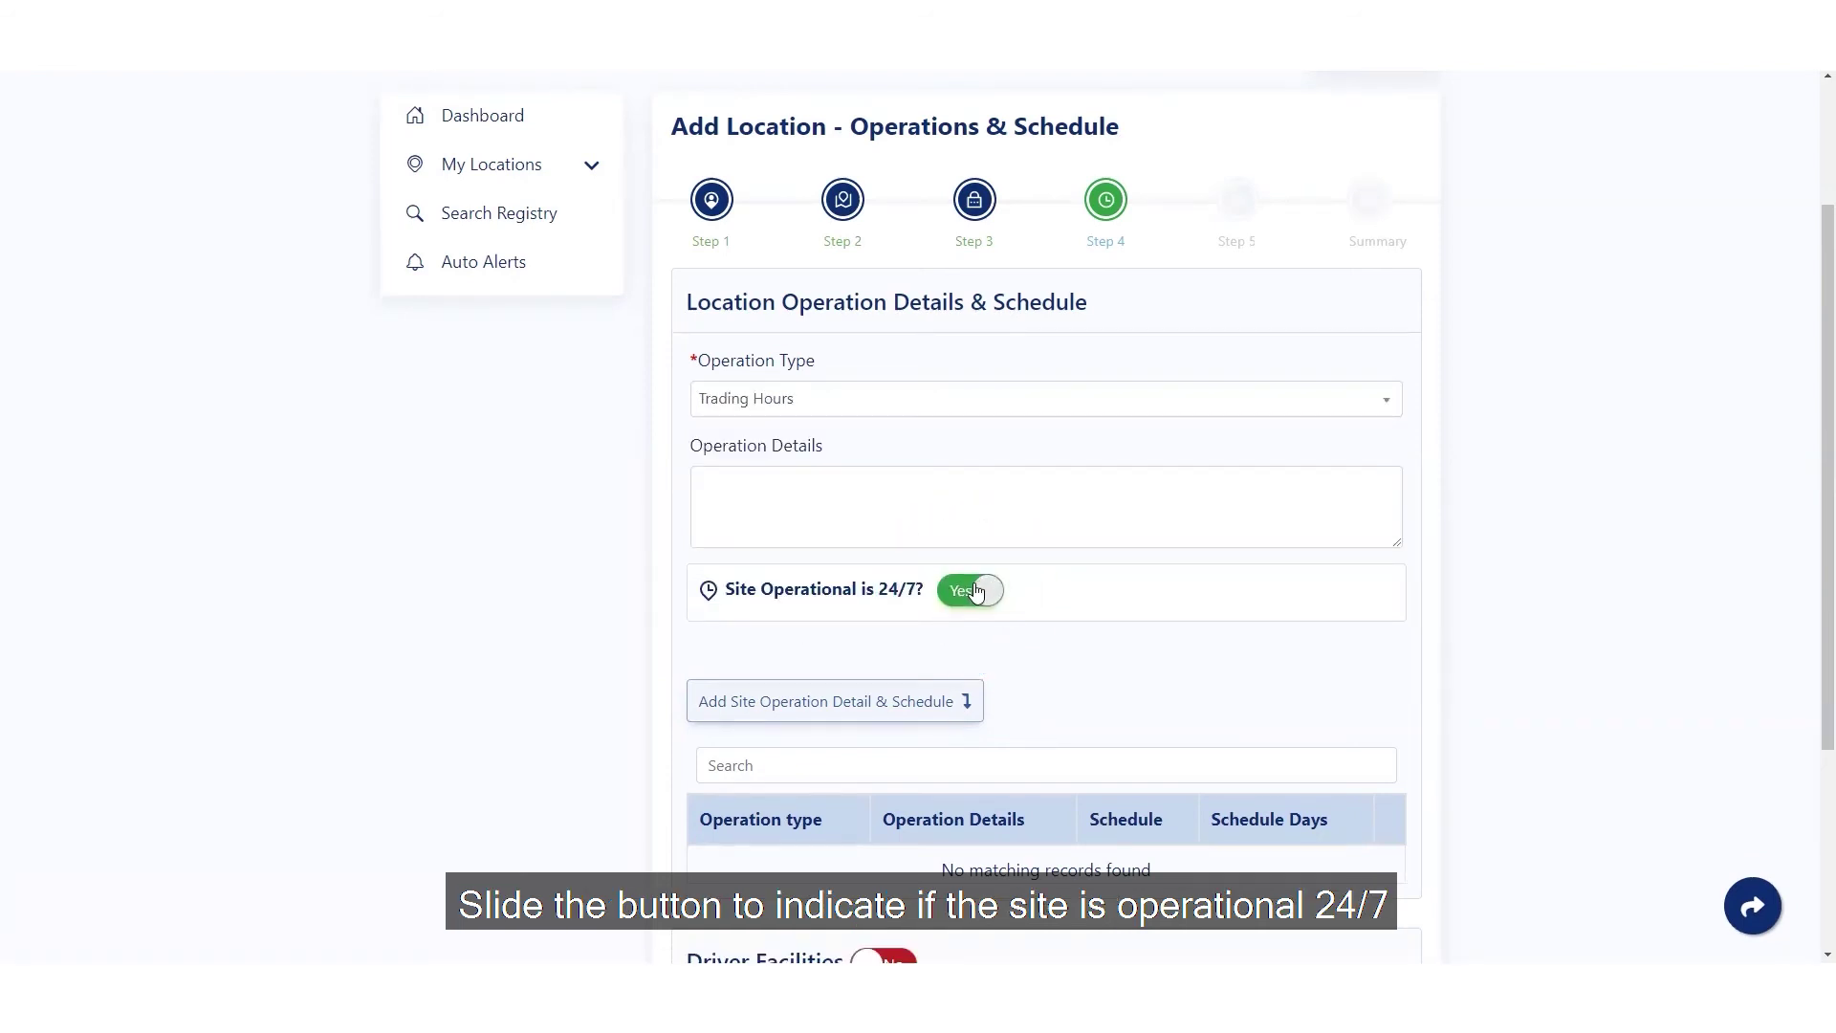
{"action": "left_click", "coordinate": [974, 591]}
{"action": "left_click", "coordinate": [869, 655]}
{"action": "left_click", "coordinate": [966, 655]}
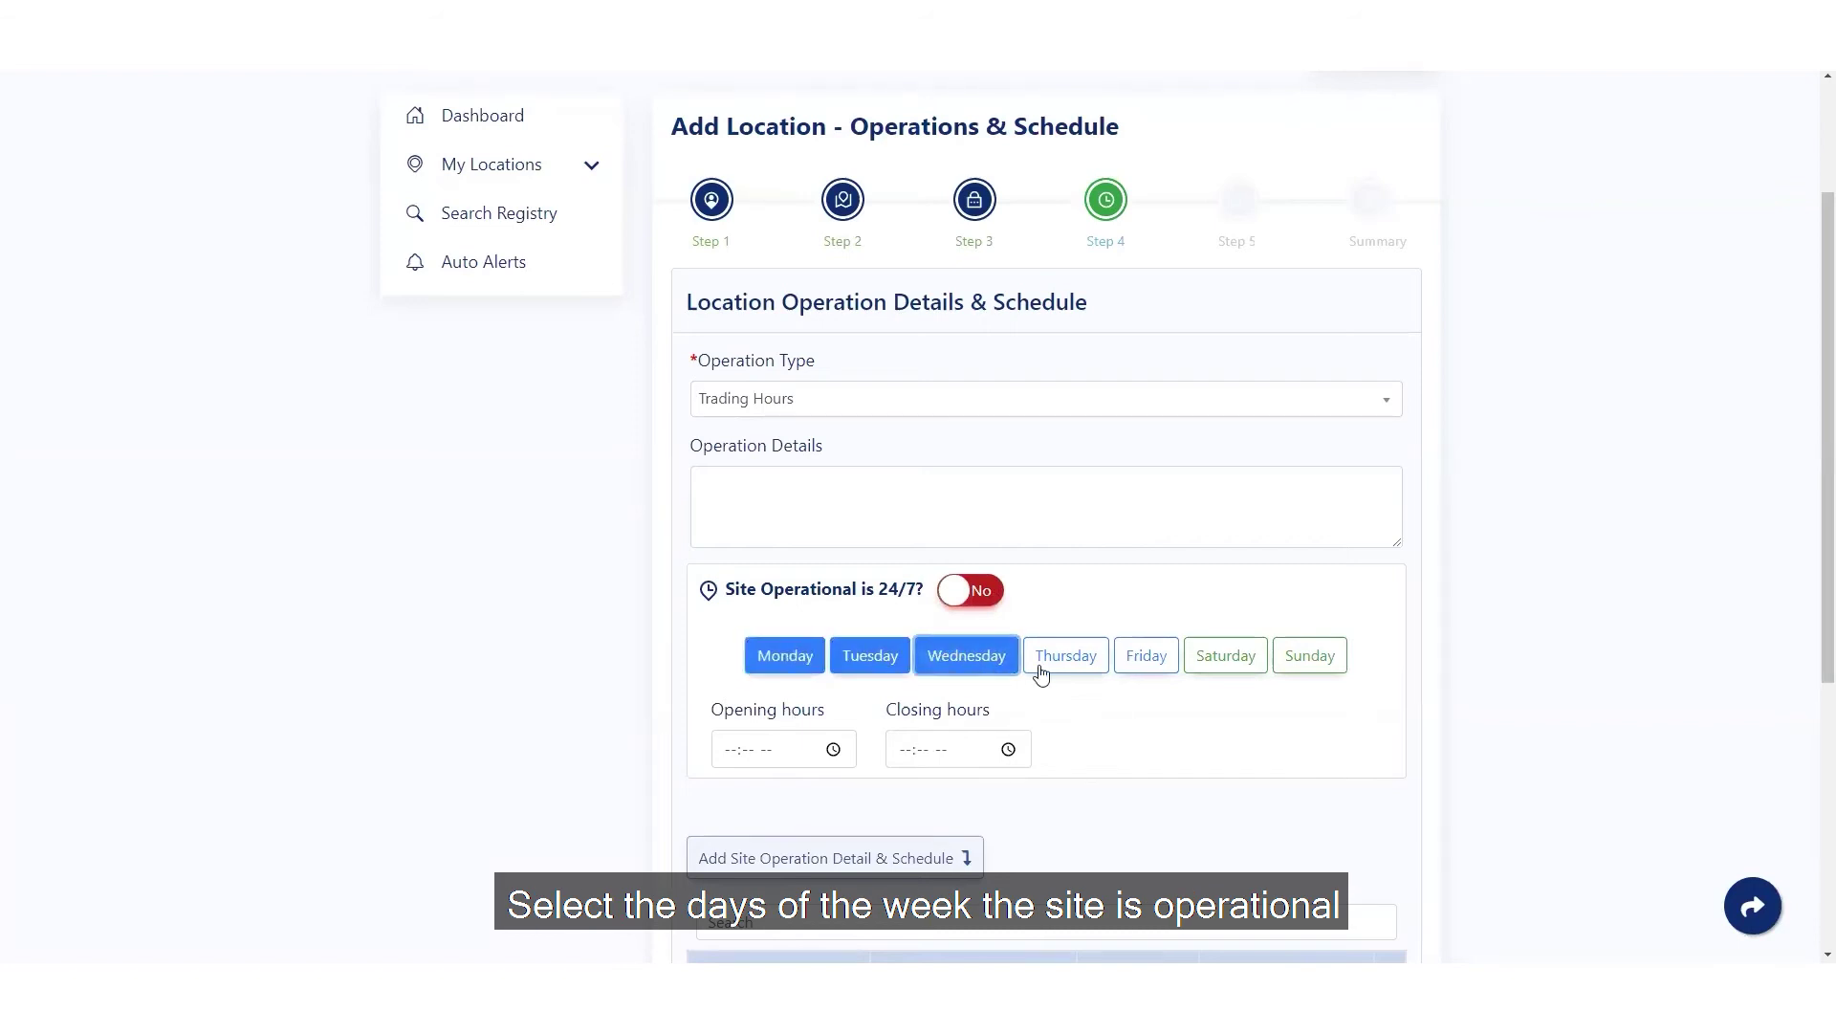
{"action": "left_click", "coordinate": [1066, 655]}
{"action": "left_click", "coordinate": [1146, 655]}
{"action": "left_click", "coordinate": [731, 750]}
{"action": "type", "text": "0830a"}
{"action": "key", "text": "Tab"}
{"action": "type", "text": "0530p"}
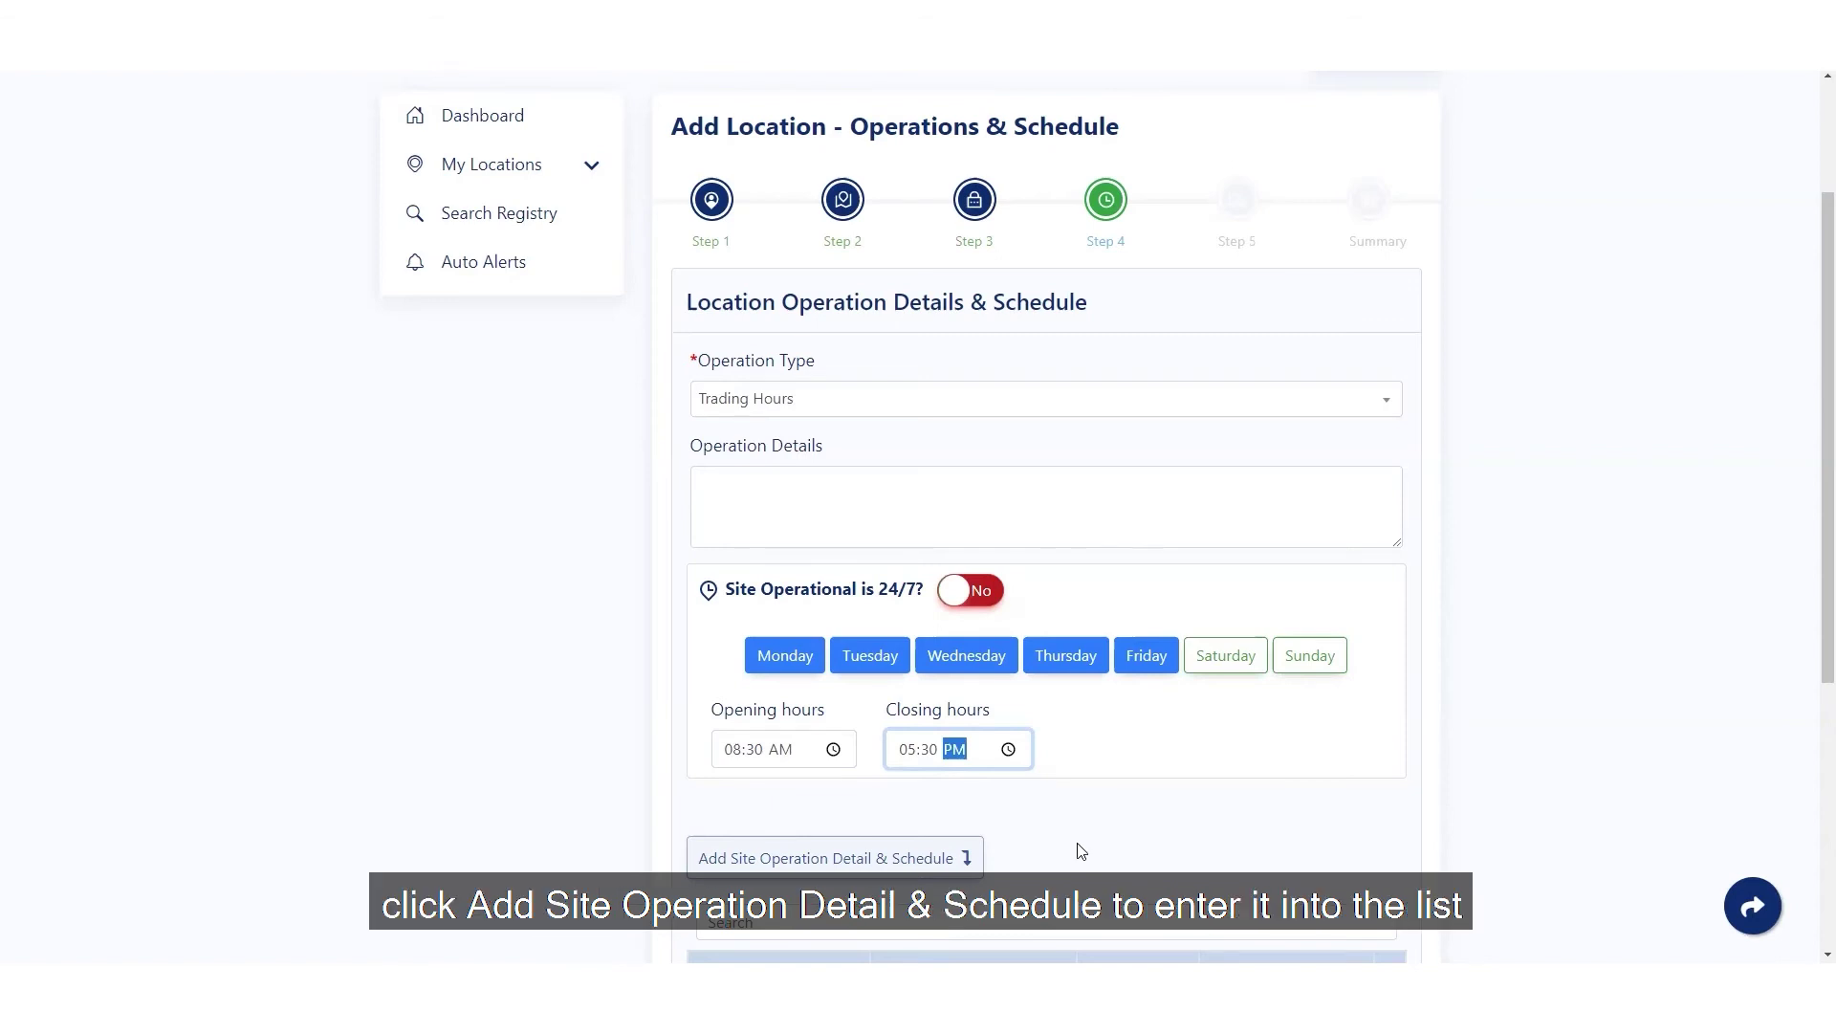
{"action": "left_click", "coordinate": [828, 857]}
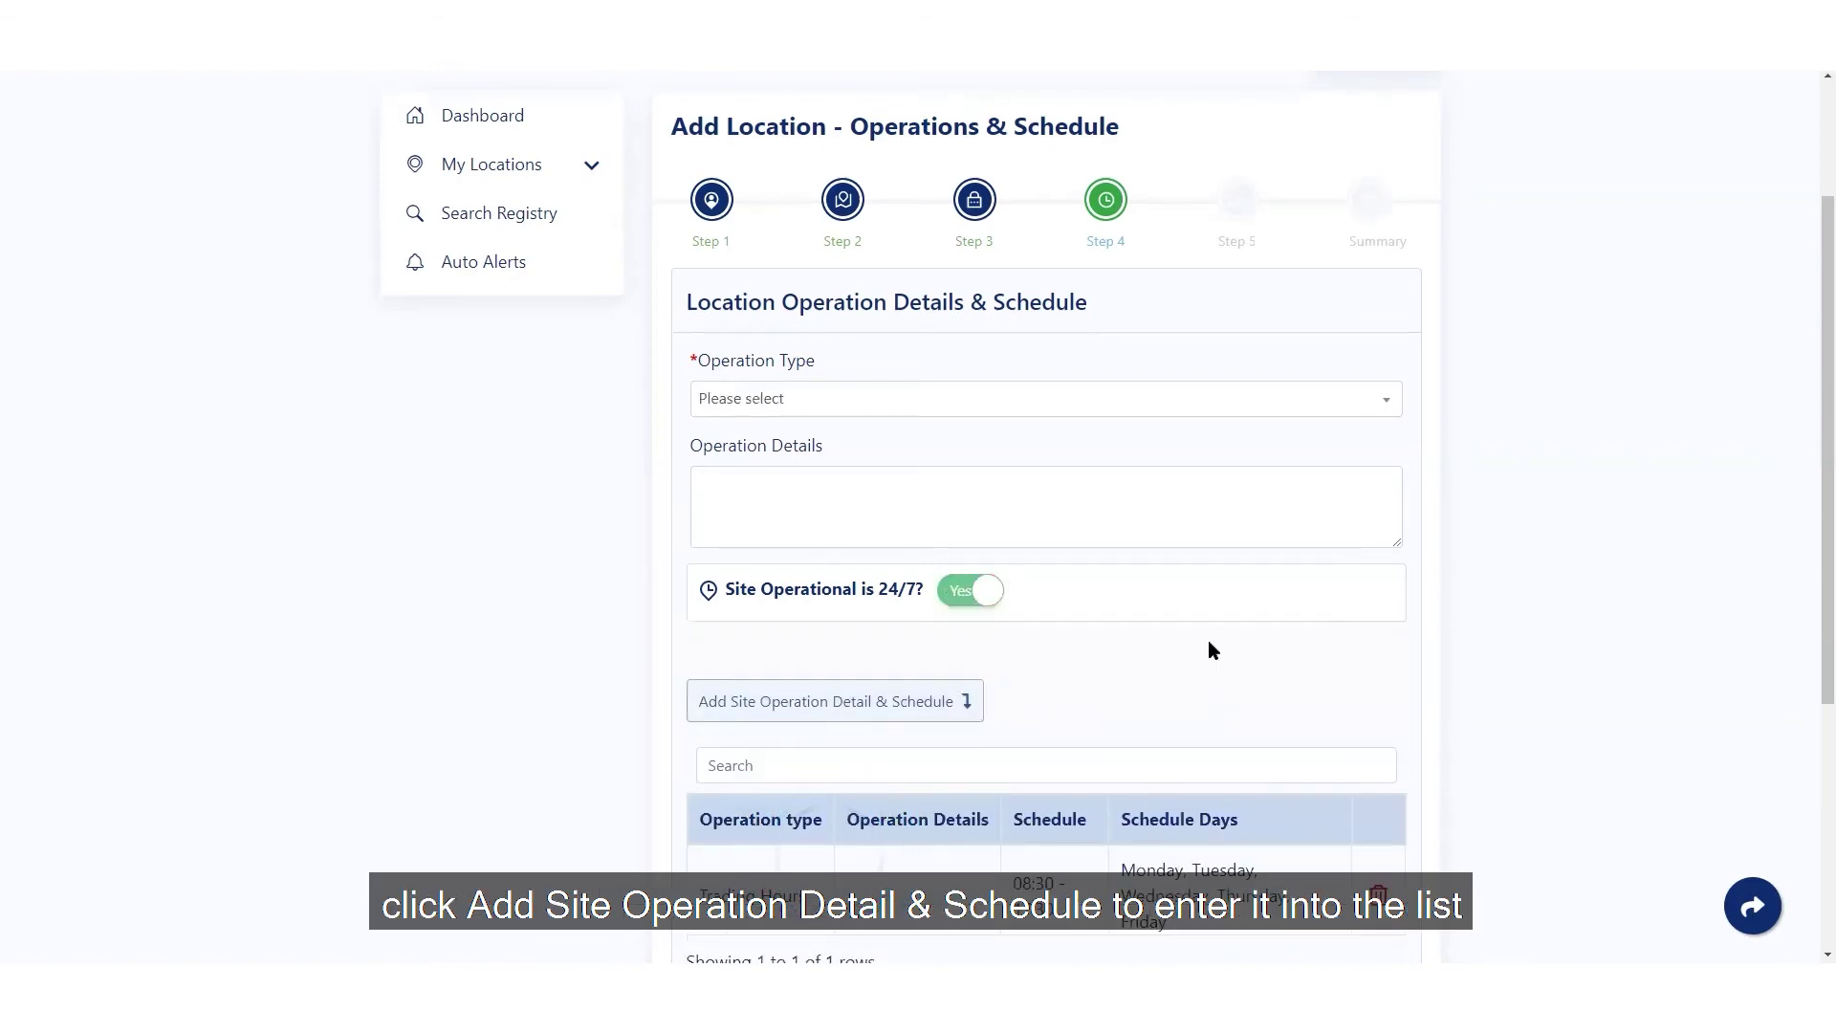
- Record driver facilities with toilets available and continue to Transport & Freight
{"action": "scroll", "coordinate": [1208, 639], "scroll_direction": "down", "scroll_amount": 3}
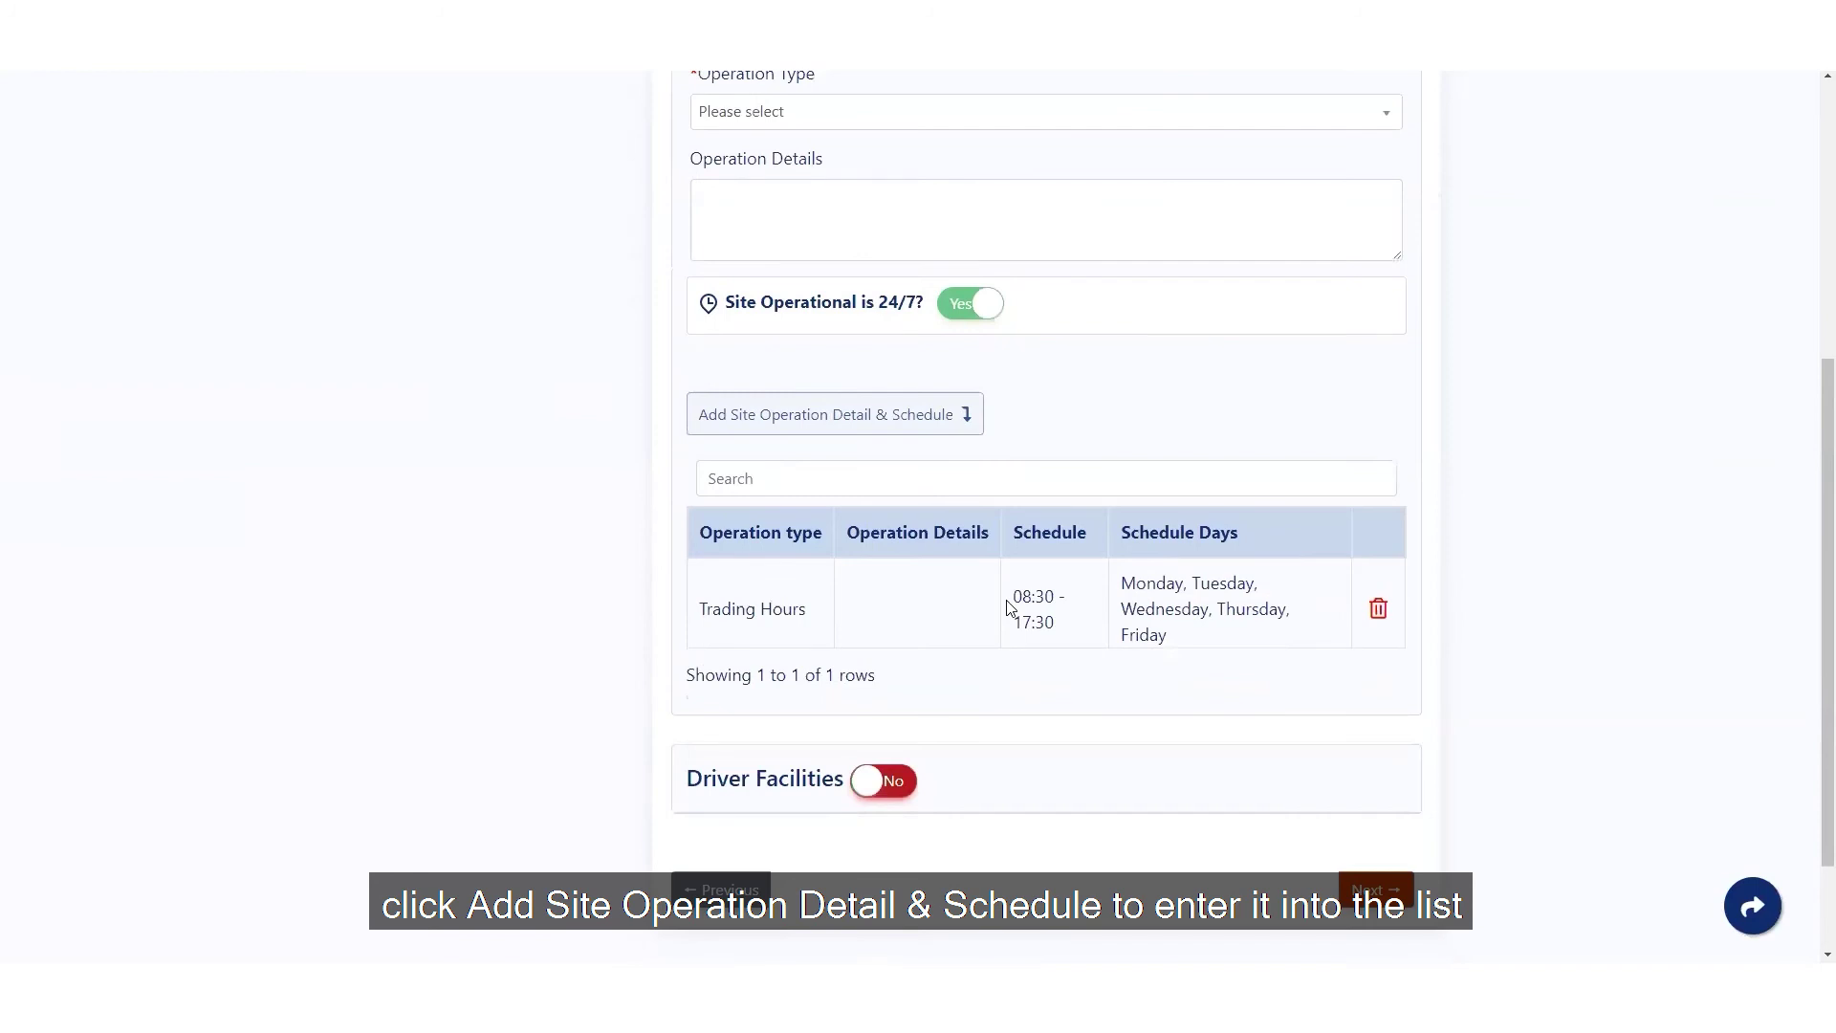
{"action": "left_click", "coordinate": [899, 789]}
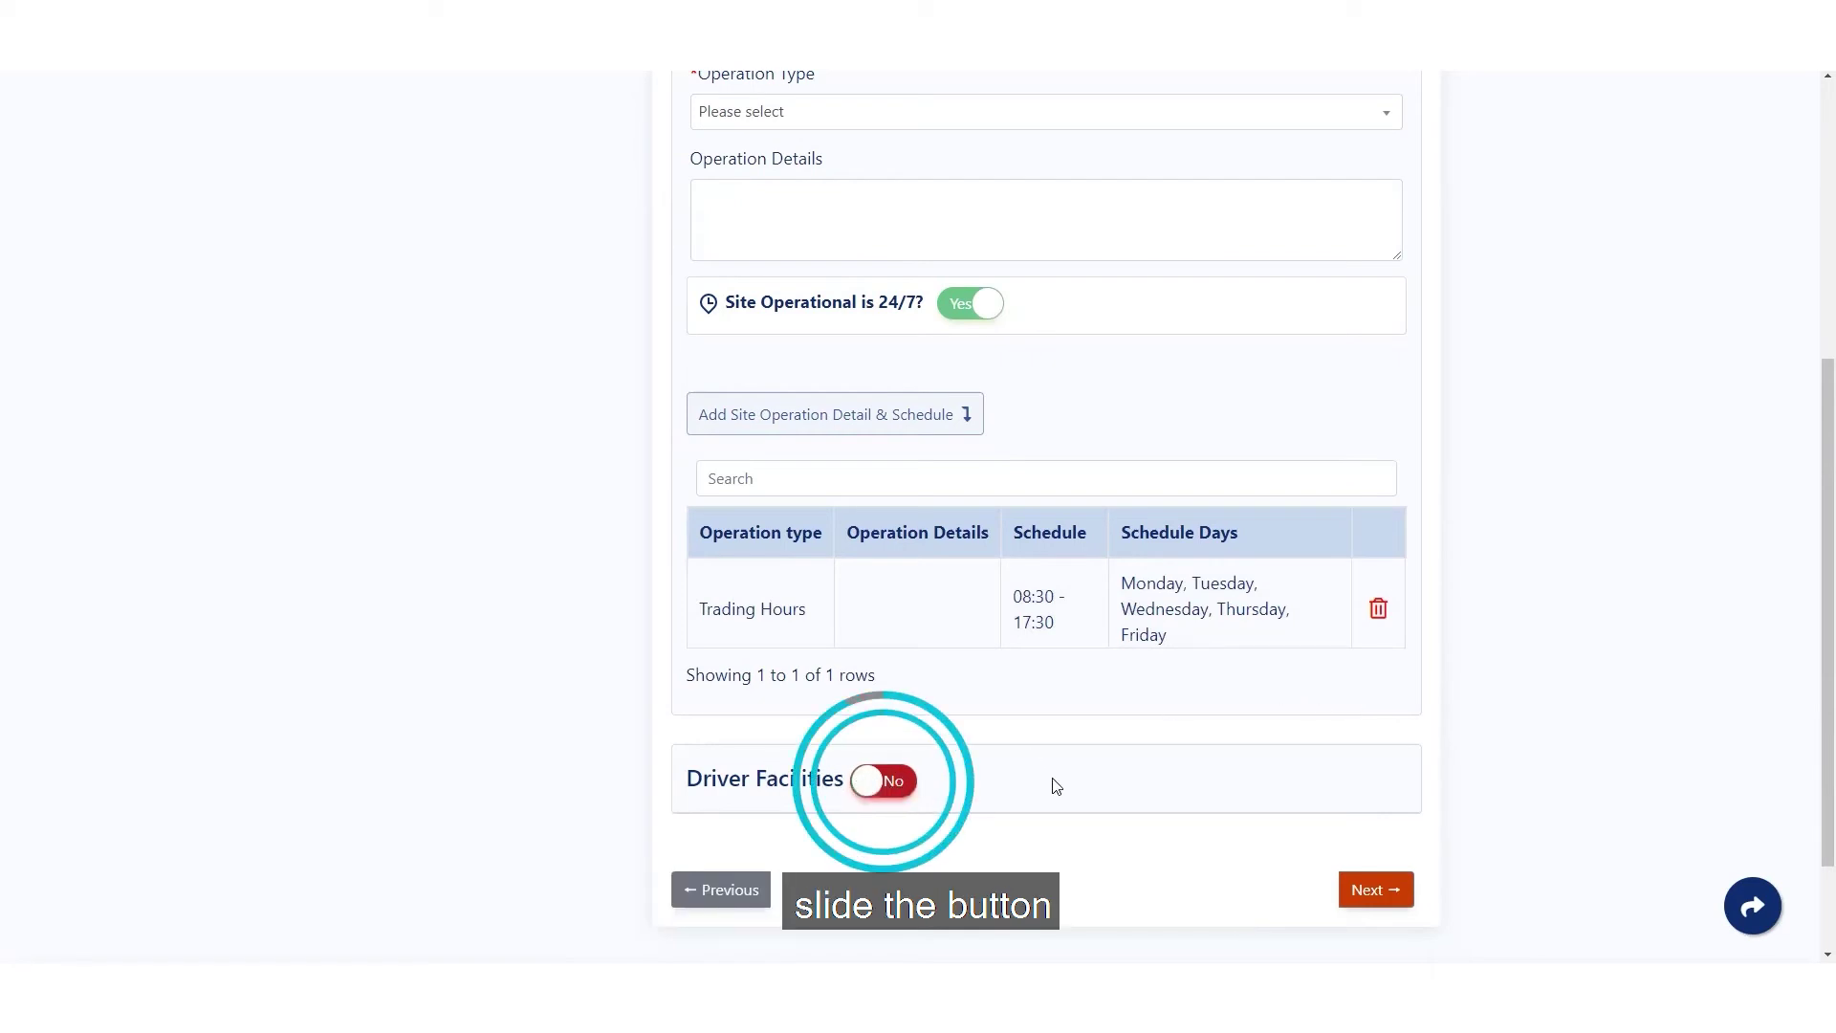
{"action": "scroll", "coordinate": [1055, 786], "scroll_direction": "down", "scroll_amount": 3}
{"action": "left_click", "coordinate": [972, 574]}
{"action": "scroll", "coordinate": [1065, 627], "scroll_direction": "up", "scroll_amount": 1}
{"action": "scroll", "coordinate": [1066, 627], "scroll_direction": "down", "scroll_amount": 5}
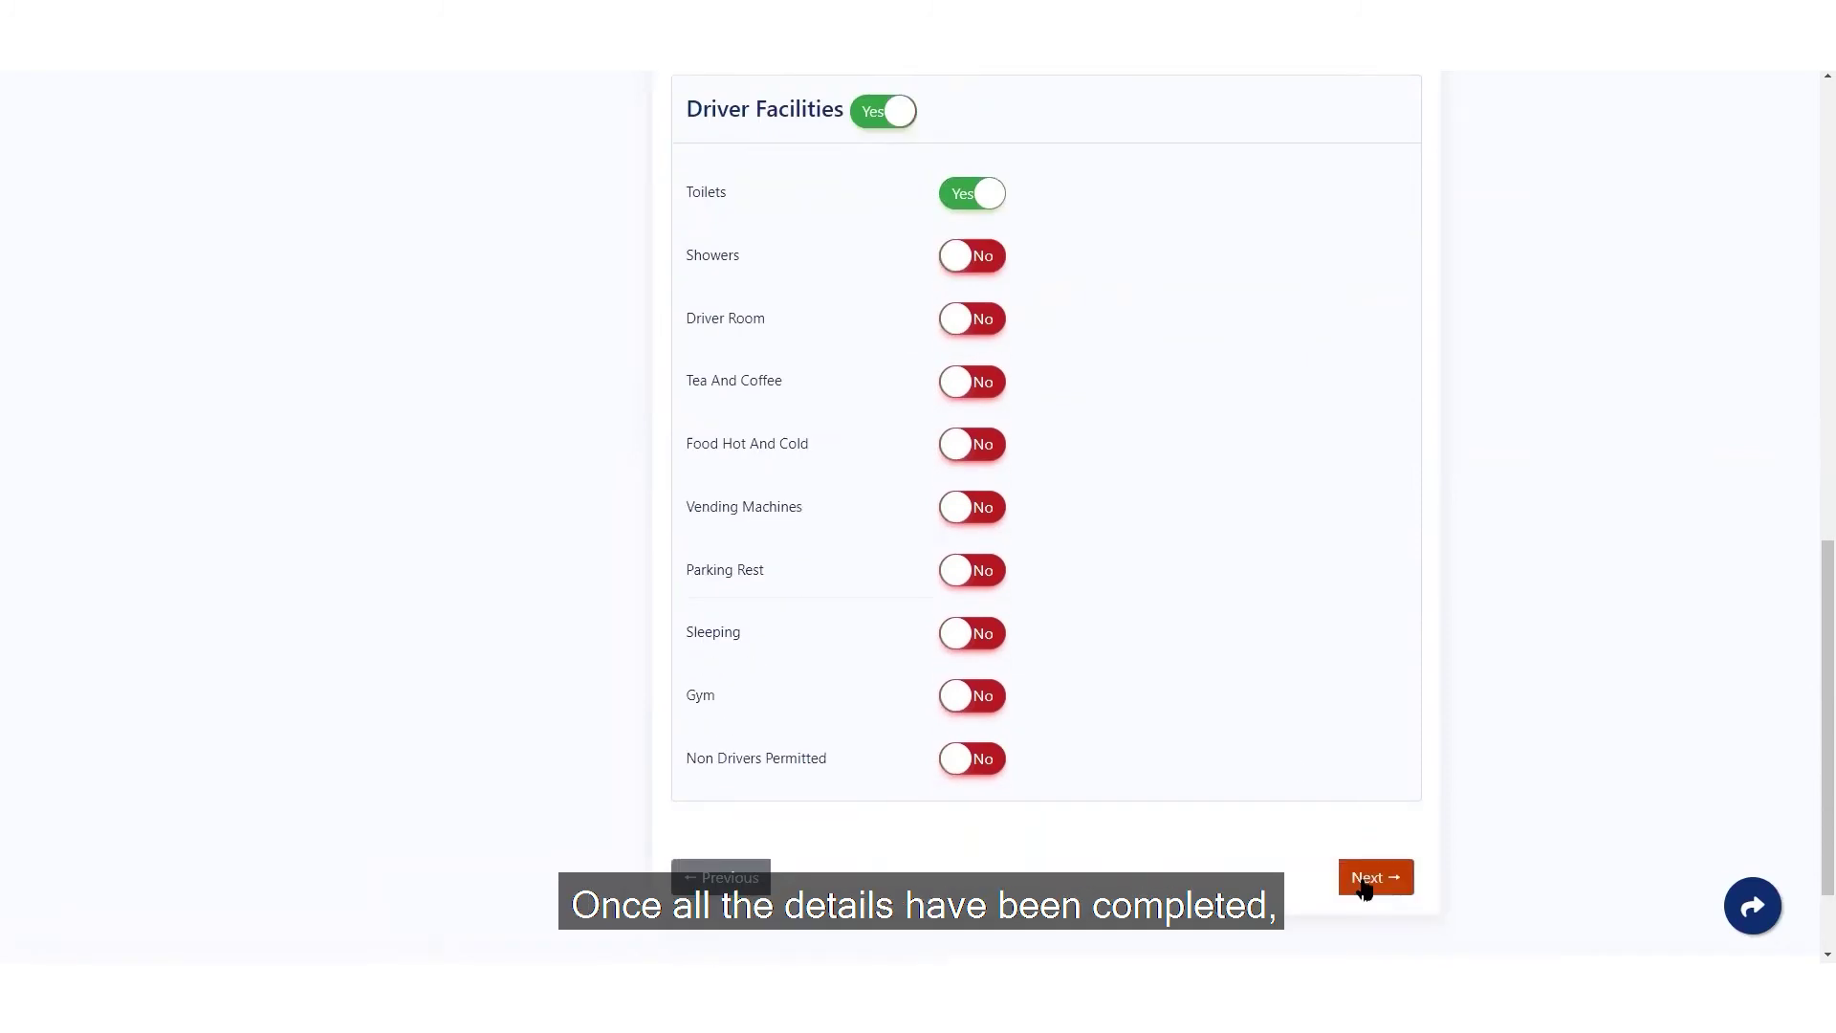
{"action": "left_click", "coordinate": [1365, 887]}
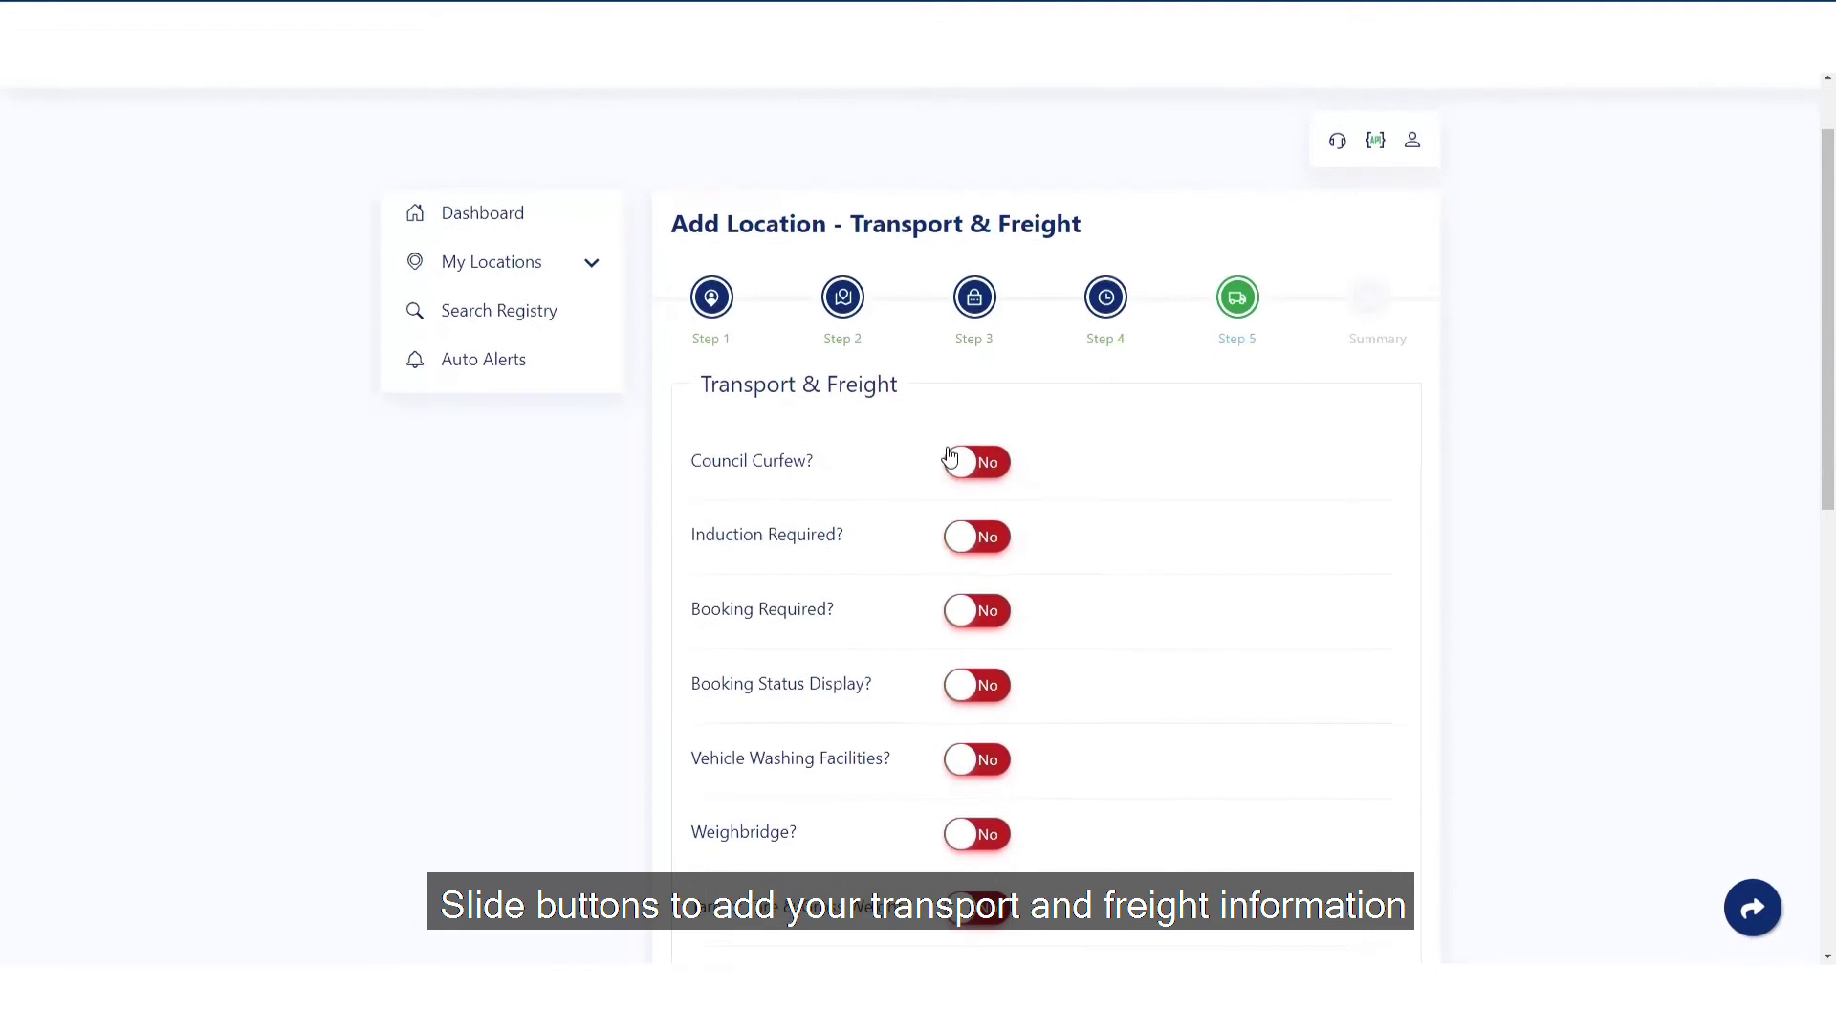
- Require driver loading help with the note 'Deliver goods and parcel to ground floor reception'
{"action": "scroll", "coordinate": [1186, 762], "scroll_direction": "down", "scroll_amount": 10}
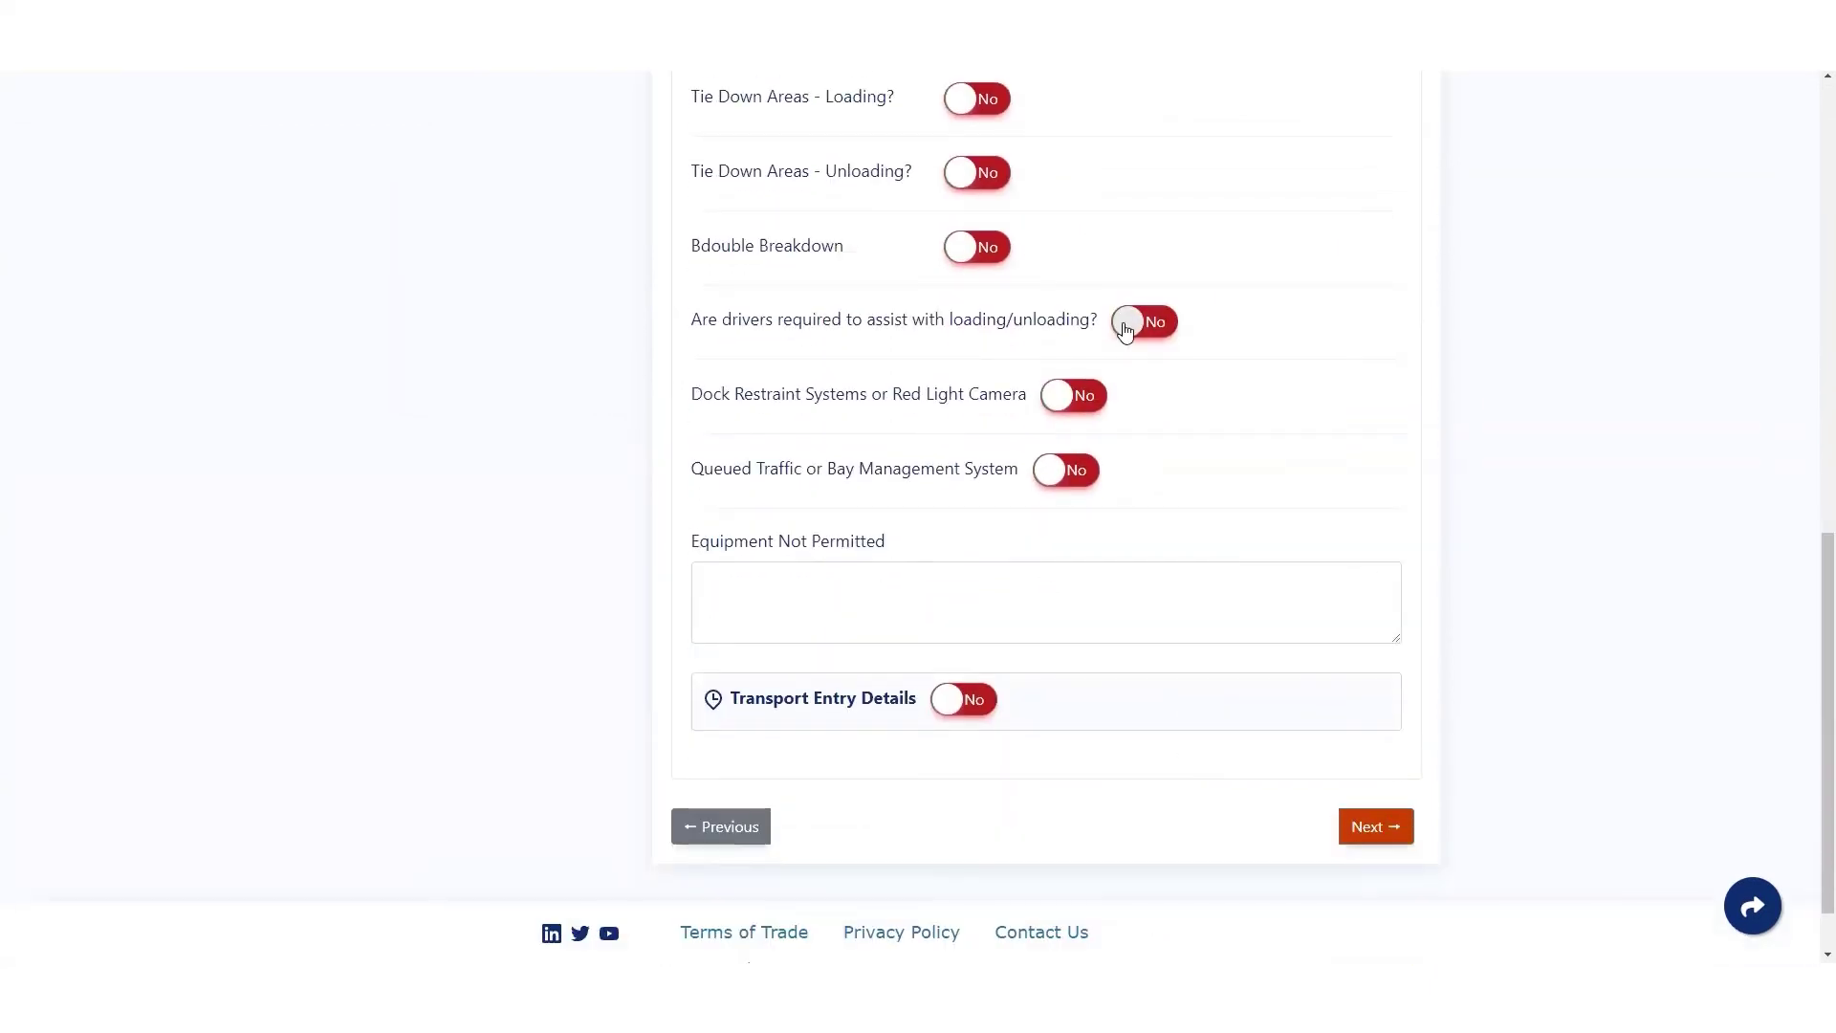
{"action": "left_click", "coordinate": [1126, 329]}
{"action": "left_click", "coordinate": [1090, 414]}
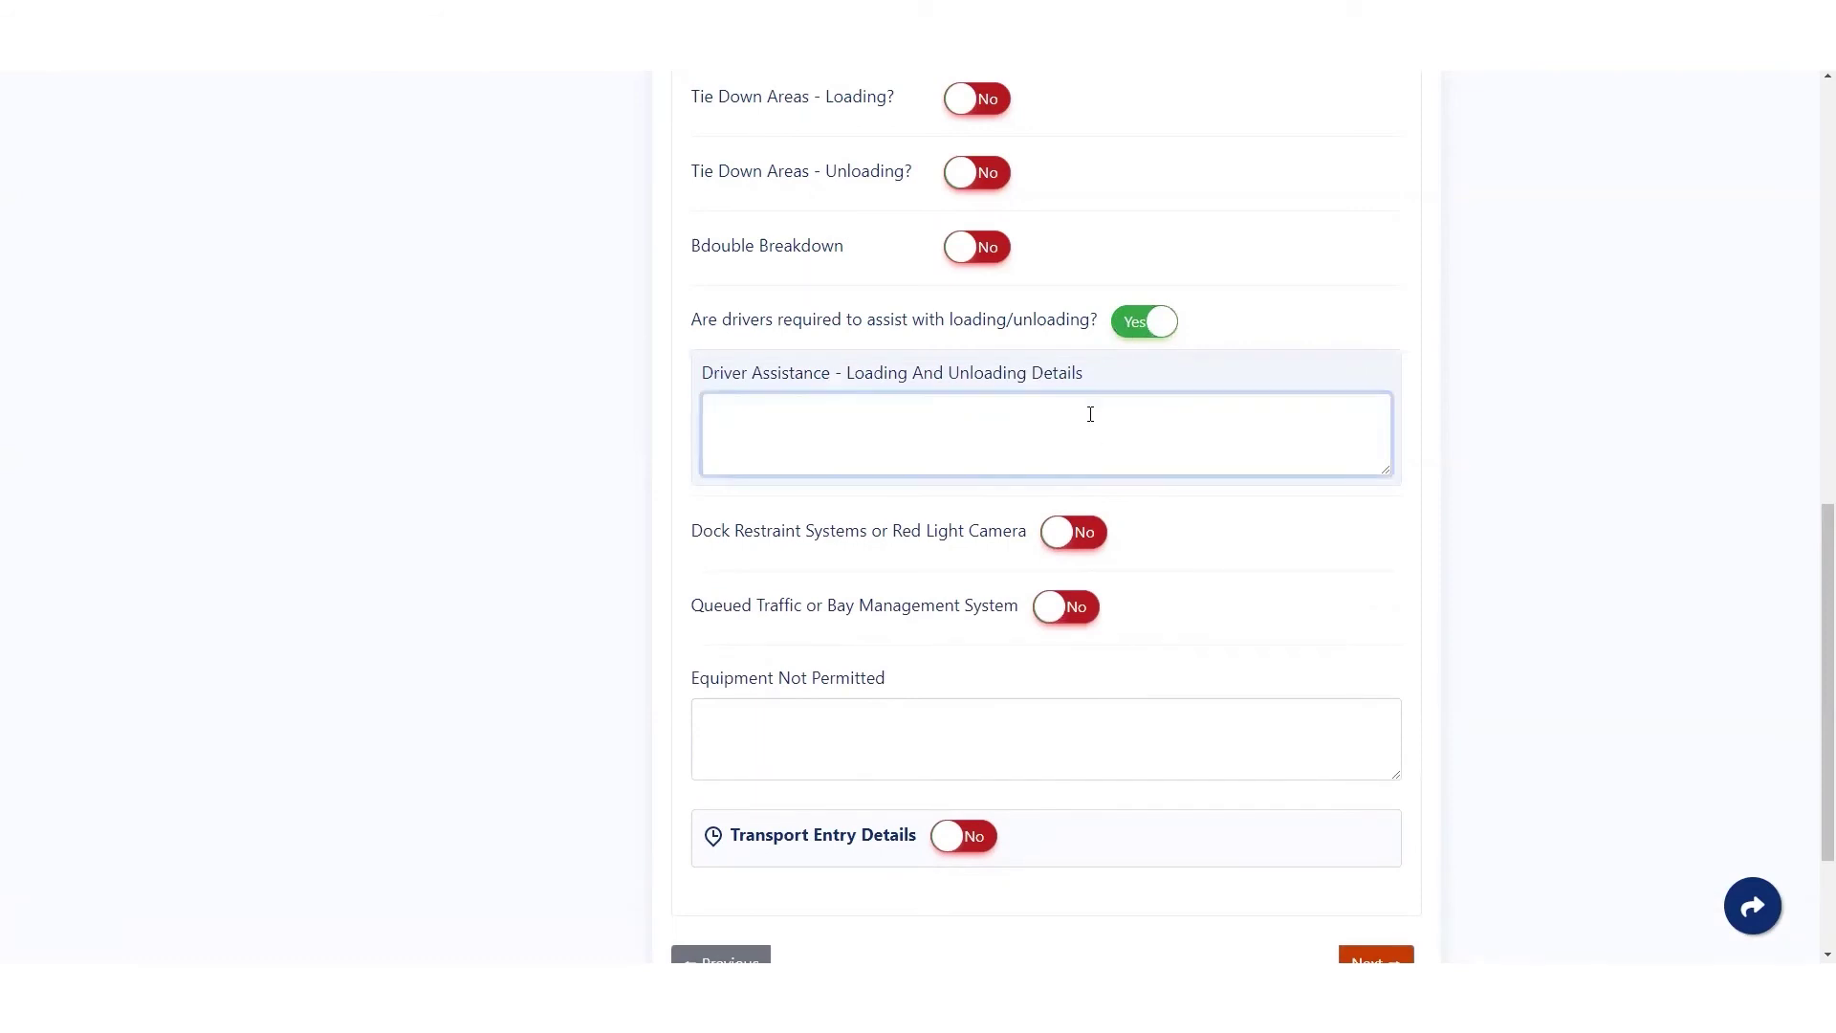
{"action": "type", "text": "Deliver goods and parcel to ground"}
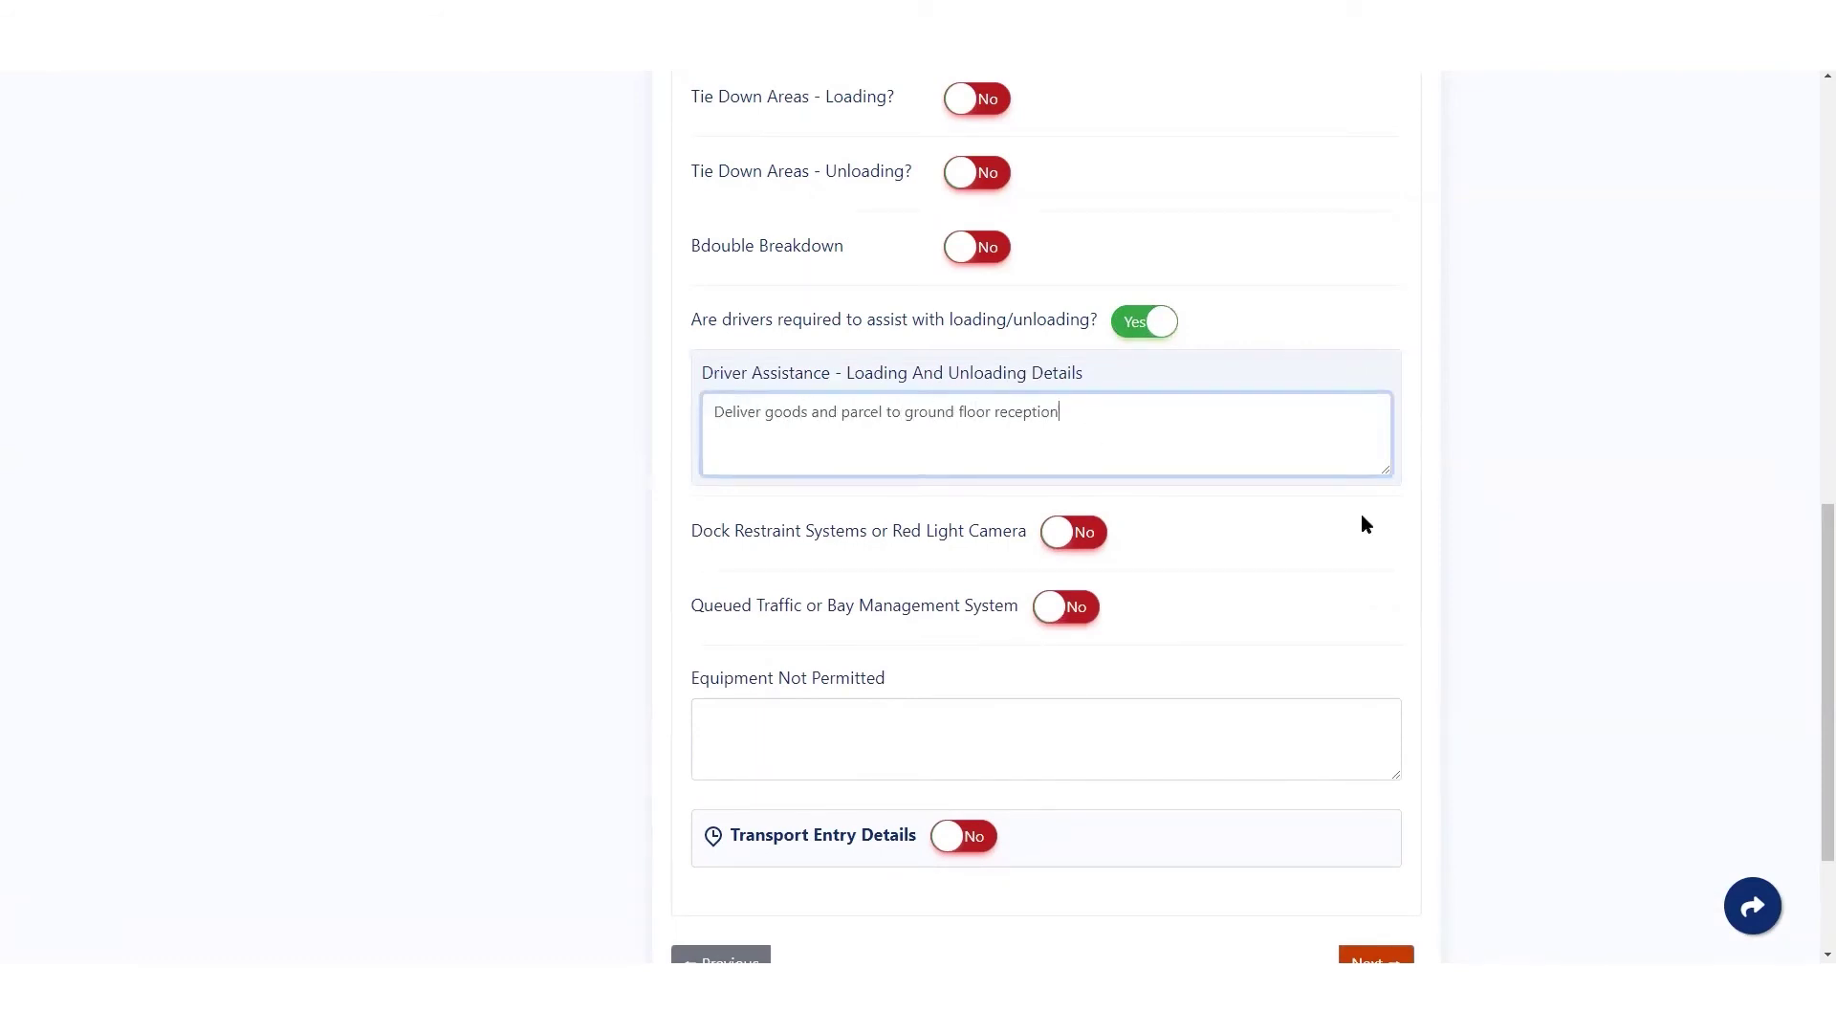
{"action": "type", "text": " floor reception"}
{"action": "scroll", "coordinate": [1331, 504], "scroll_direction": "down", "scroll_amount": 2}
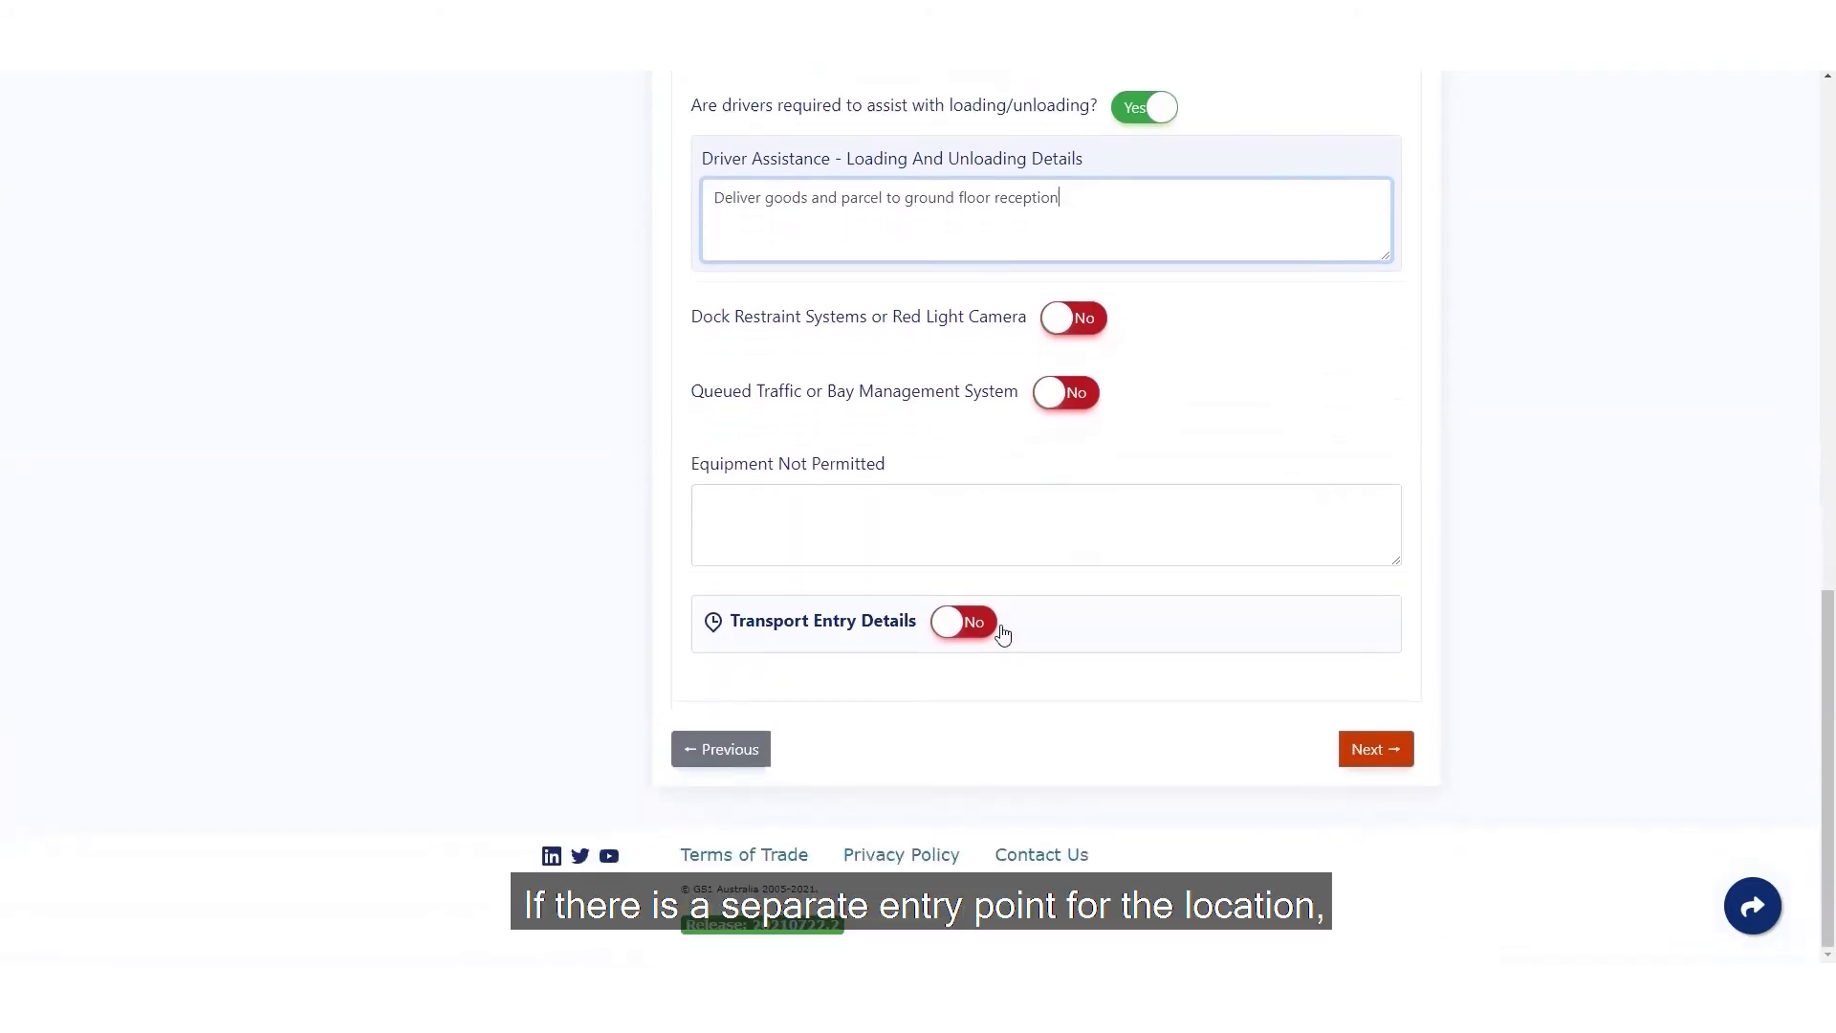
- Add a Visitor car park transport entry point with instructions 'enter and park at visitor carpark c'
{"action": "left_click", "coordinate": [963, 622]}
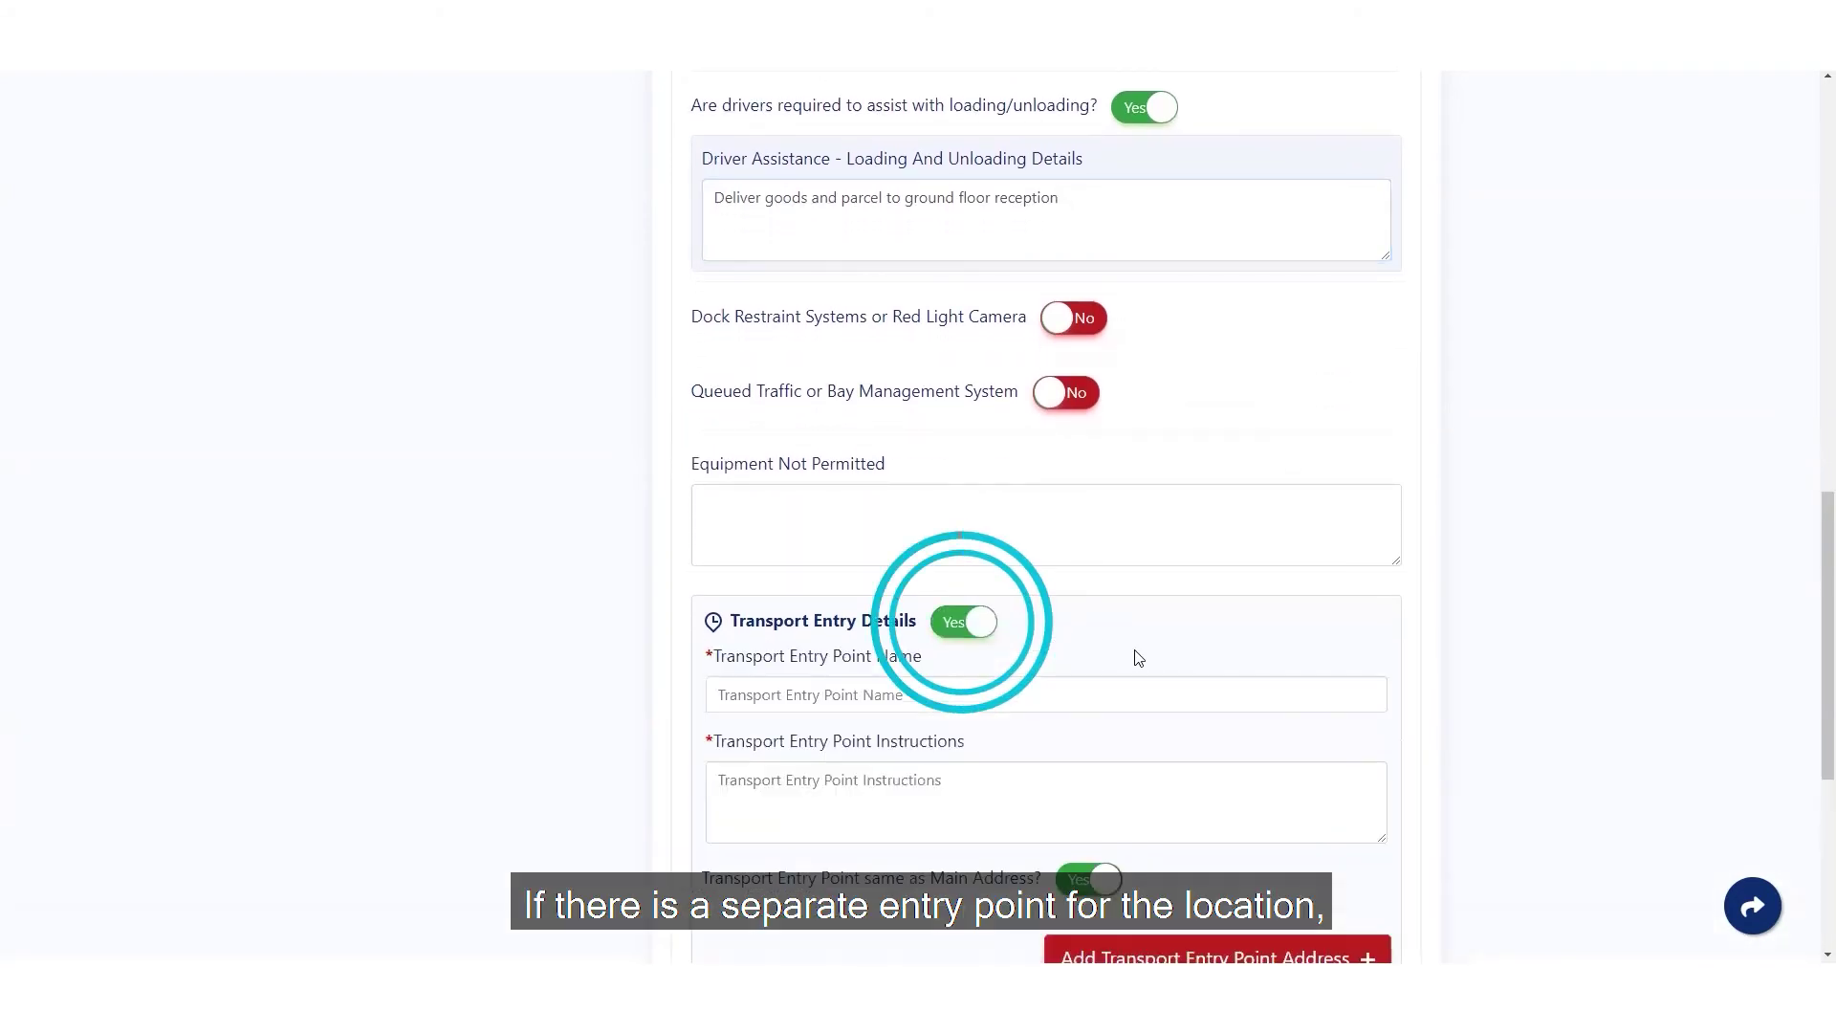
{"action": "scroll", "coordinate": [1136, 656], "scroll_direction": "down", "scroll_amount": 1}
{"action": "scroll", "coordinate": [1138, 658], "scroll_direction": "down", "scroll_amount": 2}
{"action": "left_click", "coordinate": [935, 412]}
{"action": "type", "text": "Visitor car park"}
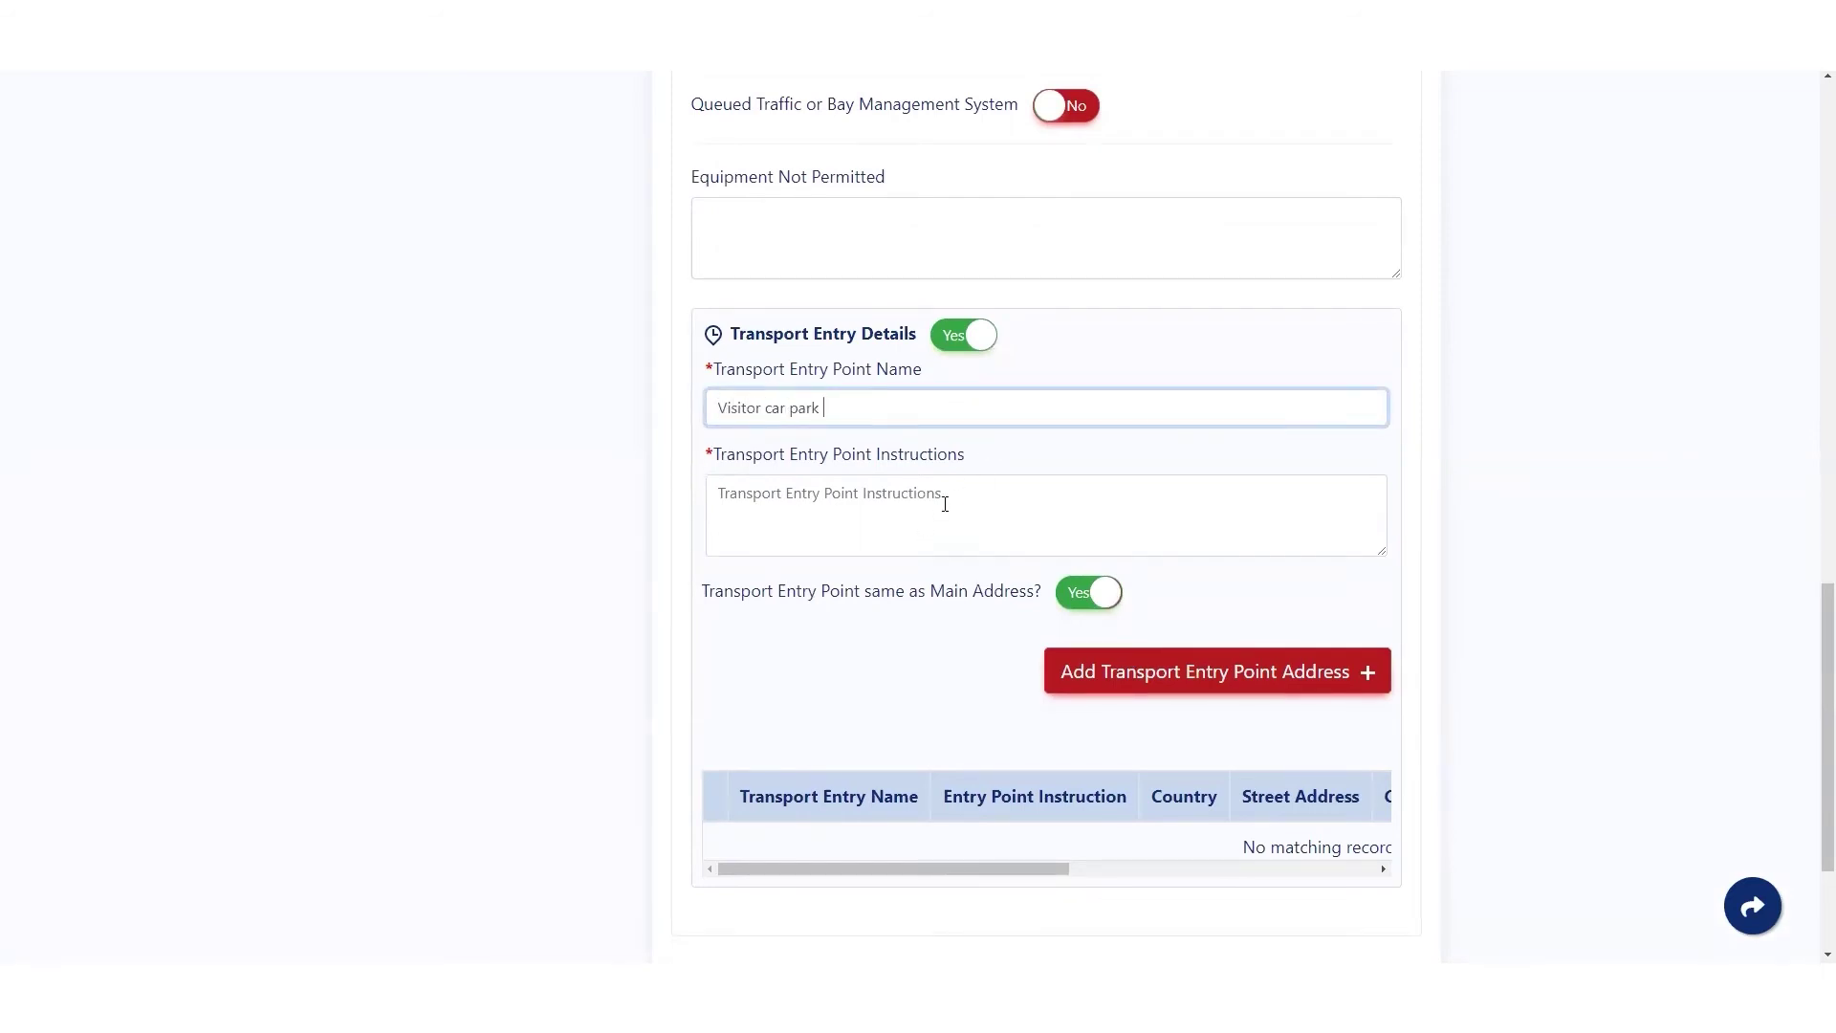
{"action": "left_click", "coordinate": [944, 504]}
{"action": "type", "text": "enter and park at visitor "}
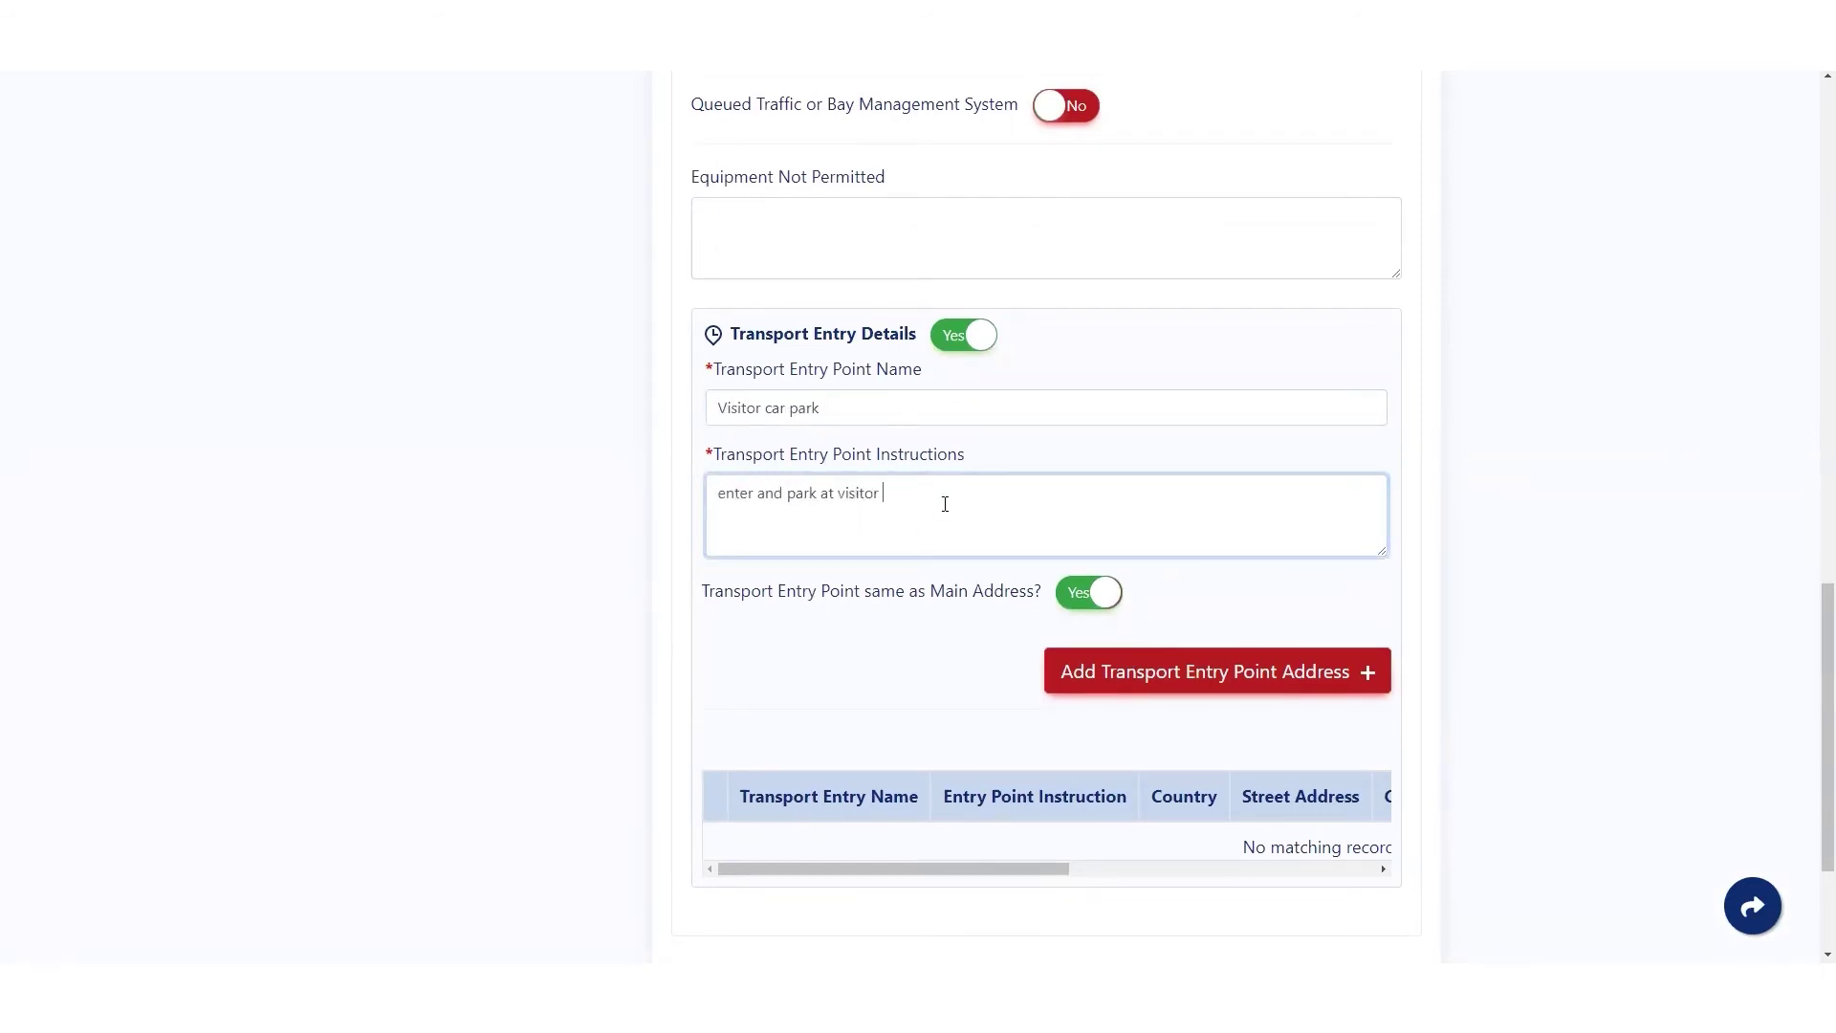
{"action": "type", "text": "carpark c"}
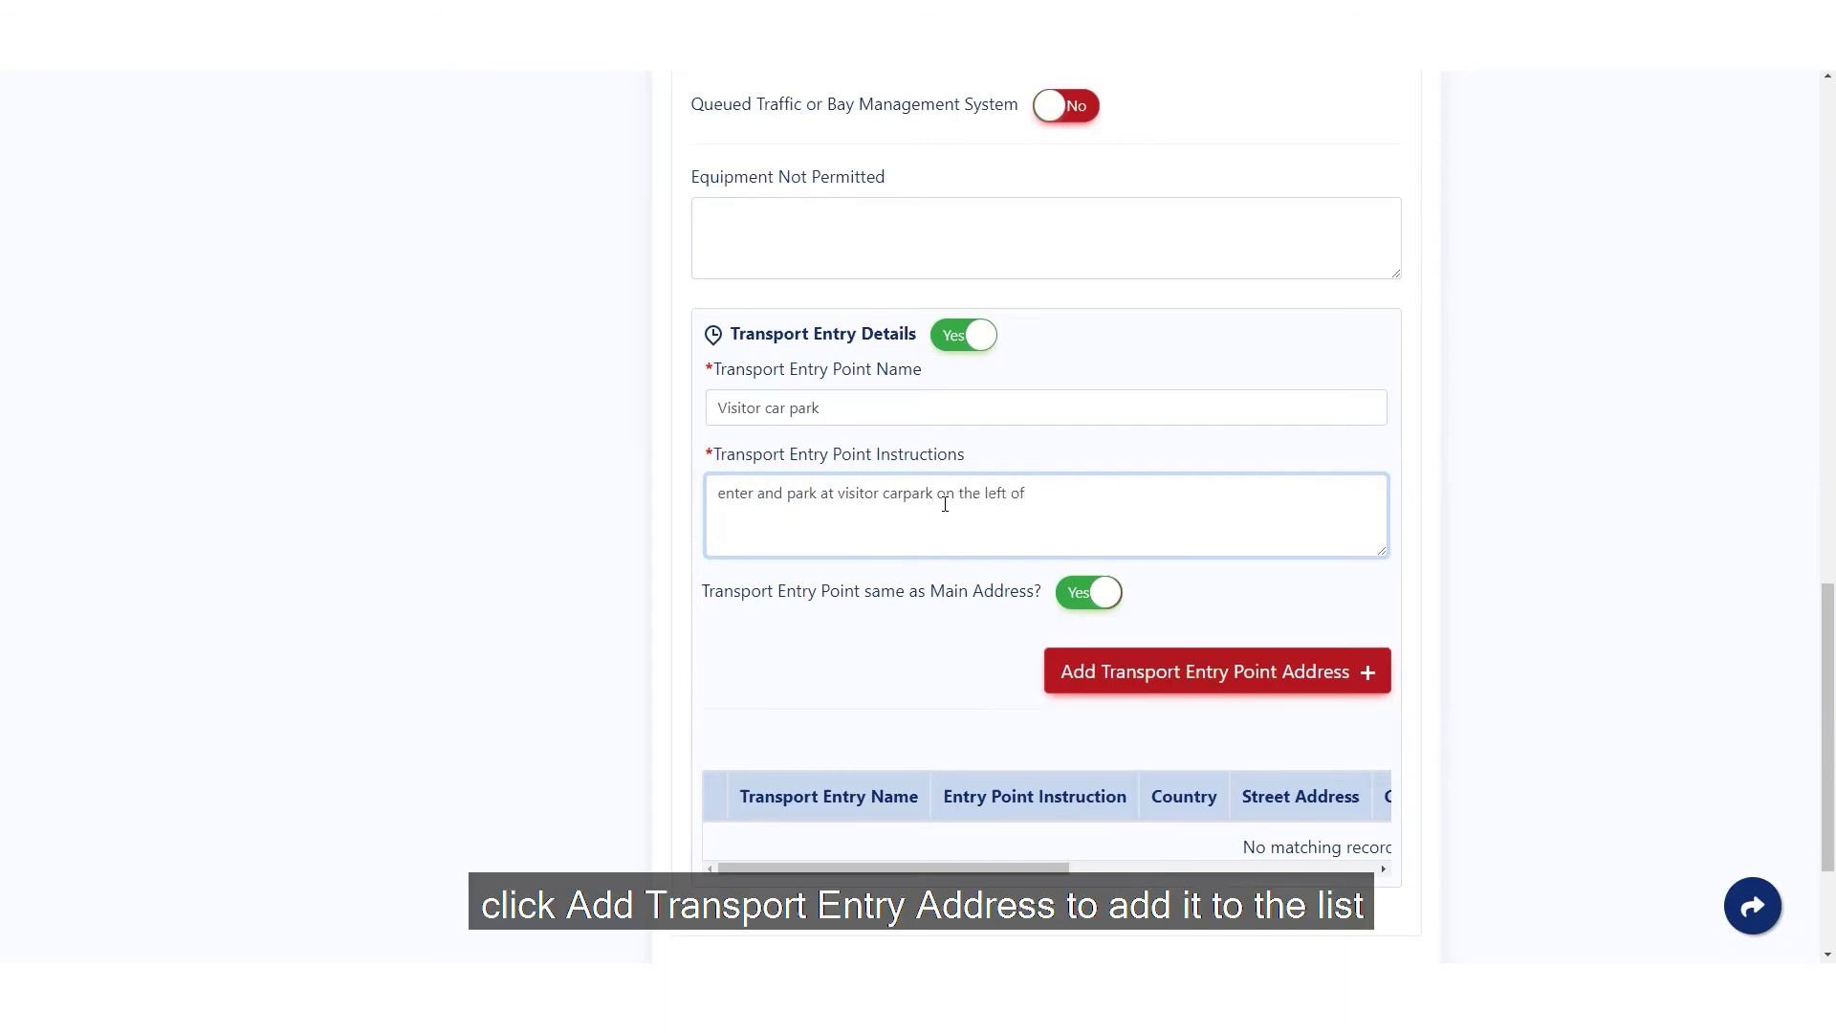
{"action": "scroll", "coordinate": [1141, 674], "scroll_direction": "down", "scroll_amount": 2}
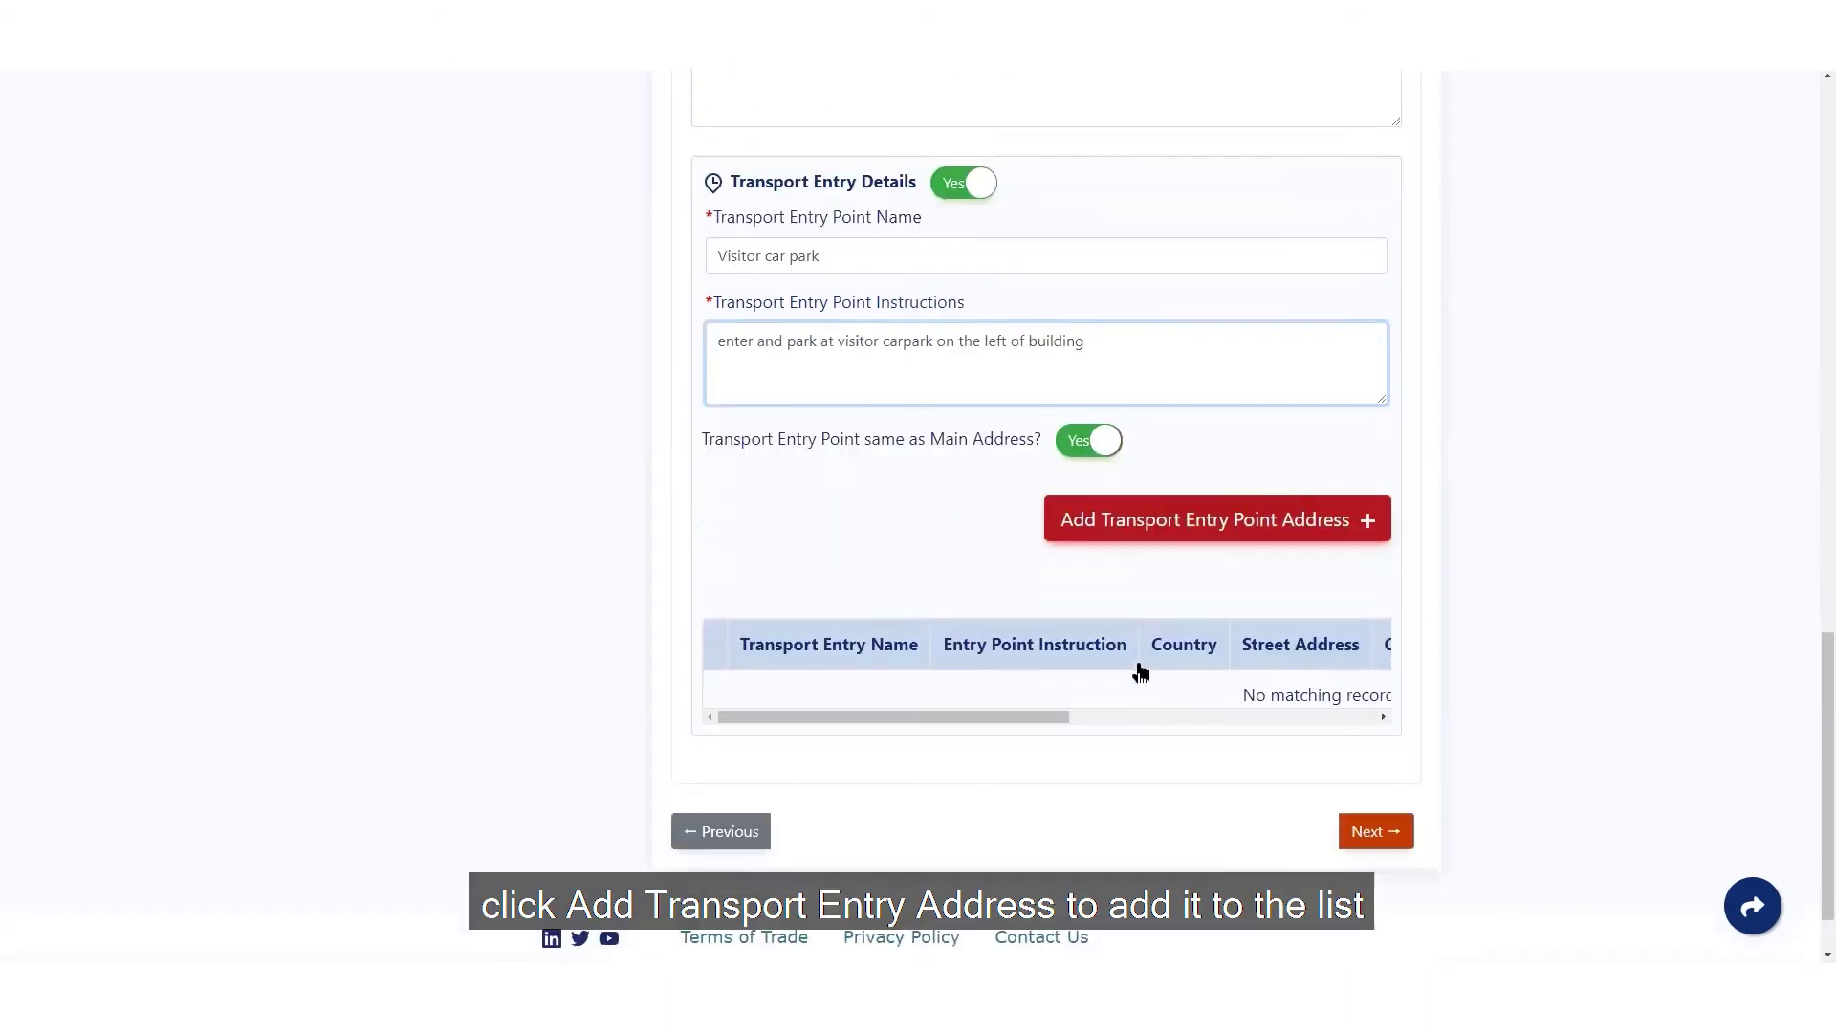
{"action": "left_click", "coordinate": [1214, 480]}
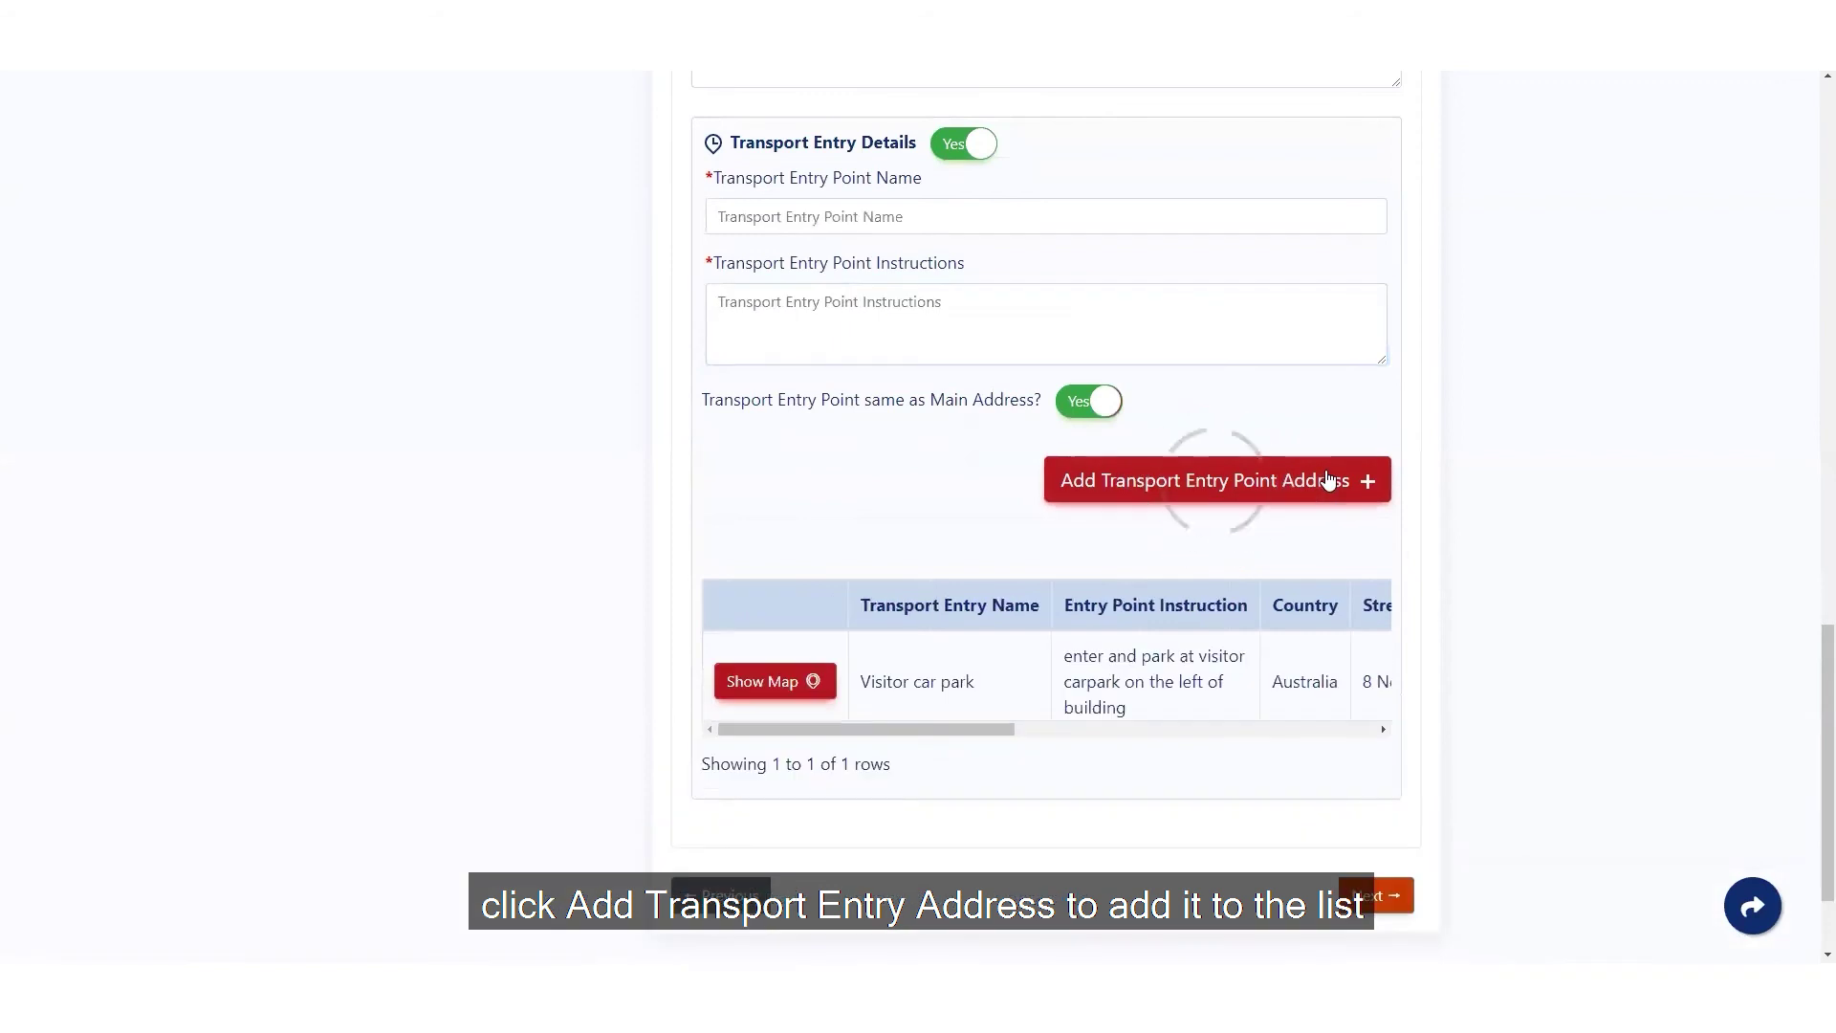
{"action": "left_click", "coordinate": [1377, 896]}
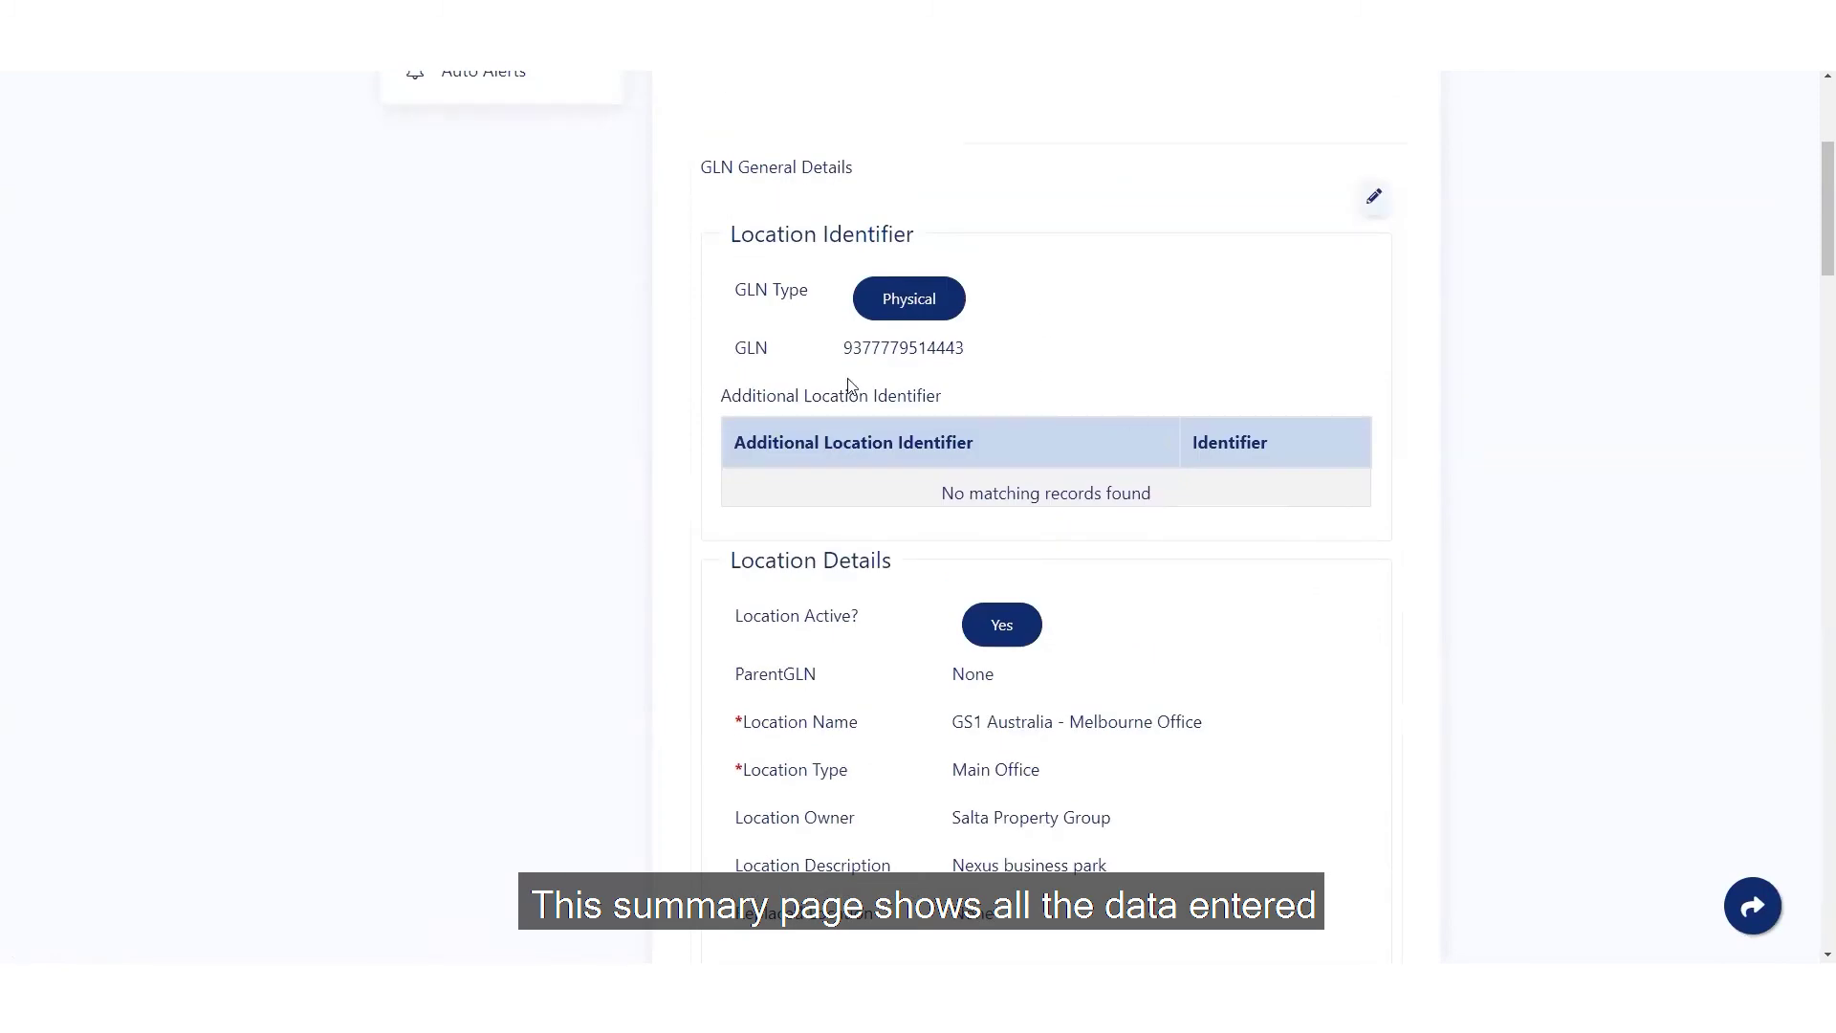
- Review the summary and submit GS1 Australia - Melbourne Office, confirming with Yes
{"action": "scroll", "coordinate": [1233, 684], "scroll_direction": "down", "scroll_amount": 12}
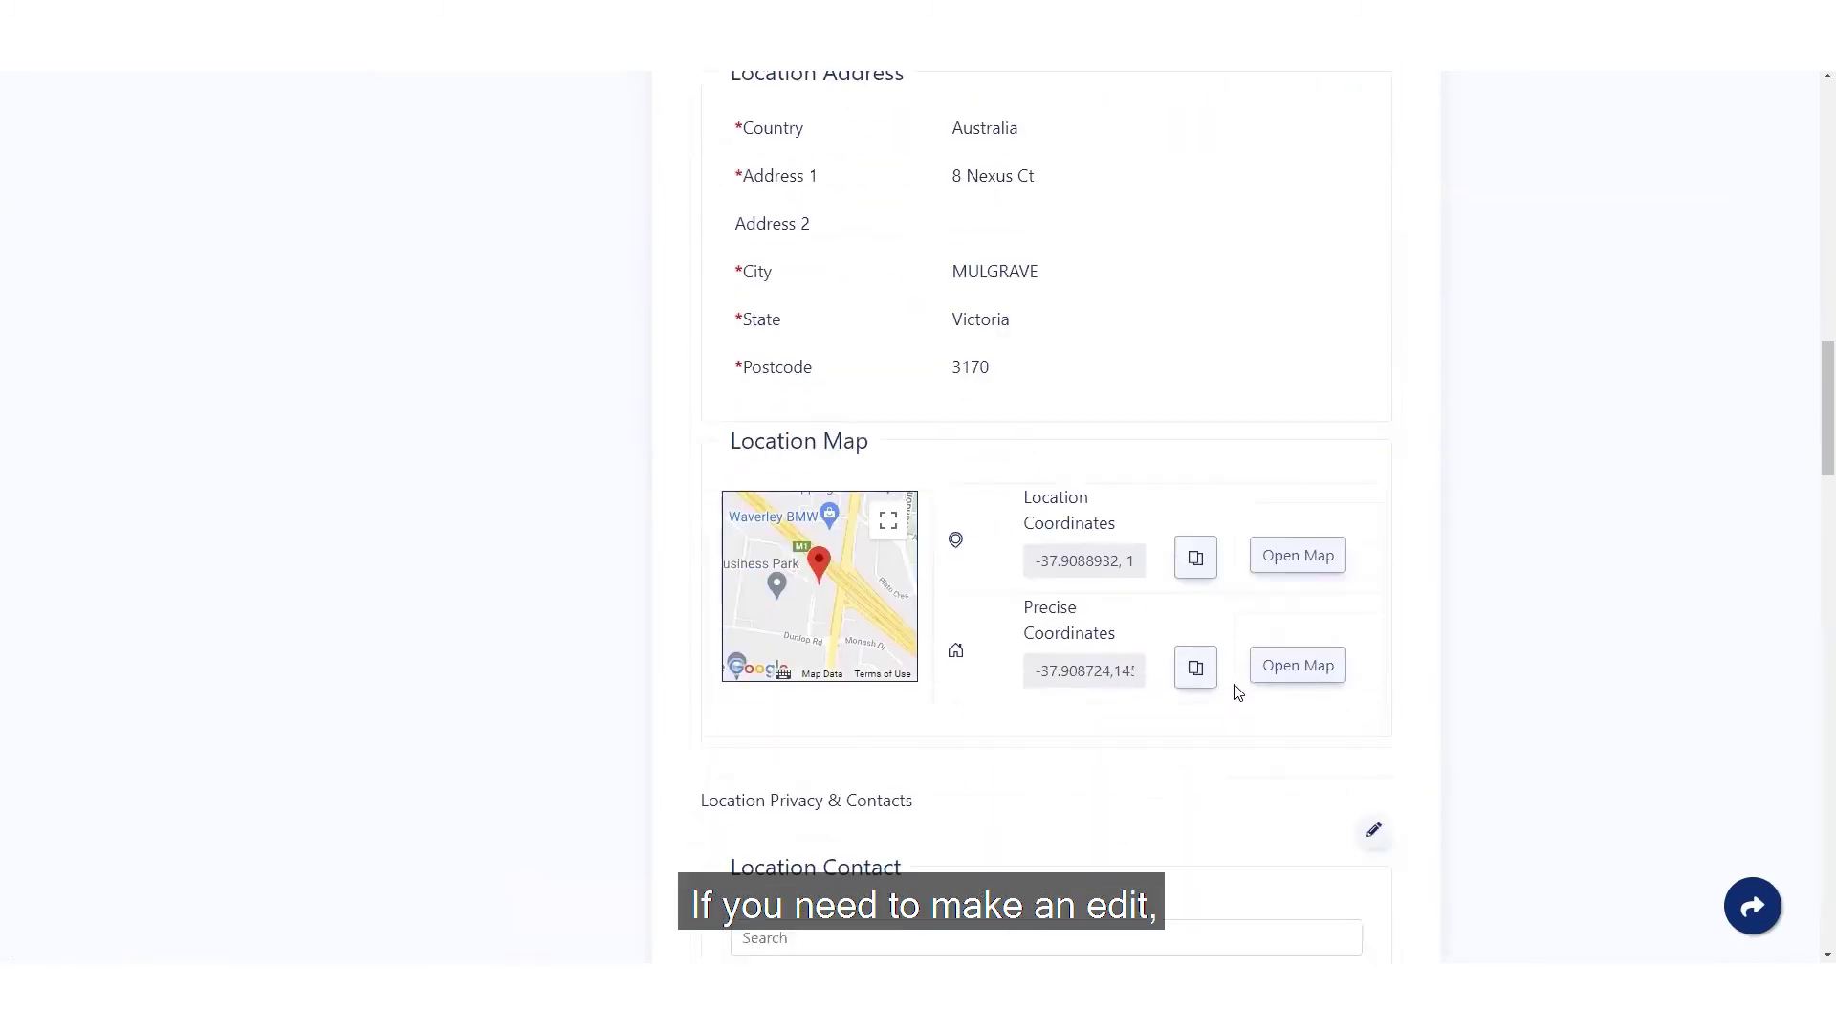
{"action": "scroll", "coordinate": [1238, 690], "scroll_direction": "down", "scroll_amount": 10}
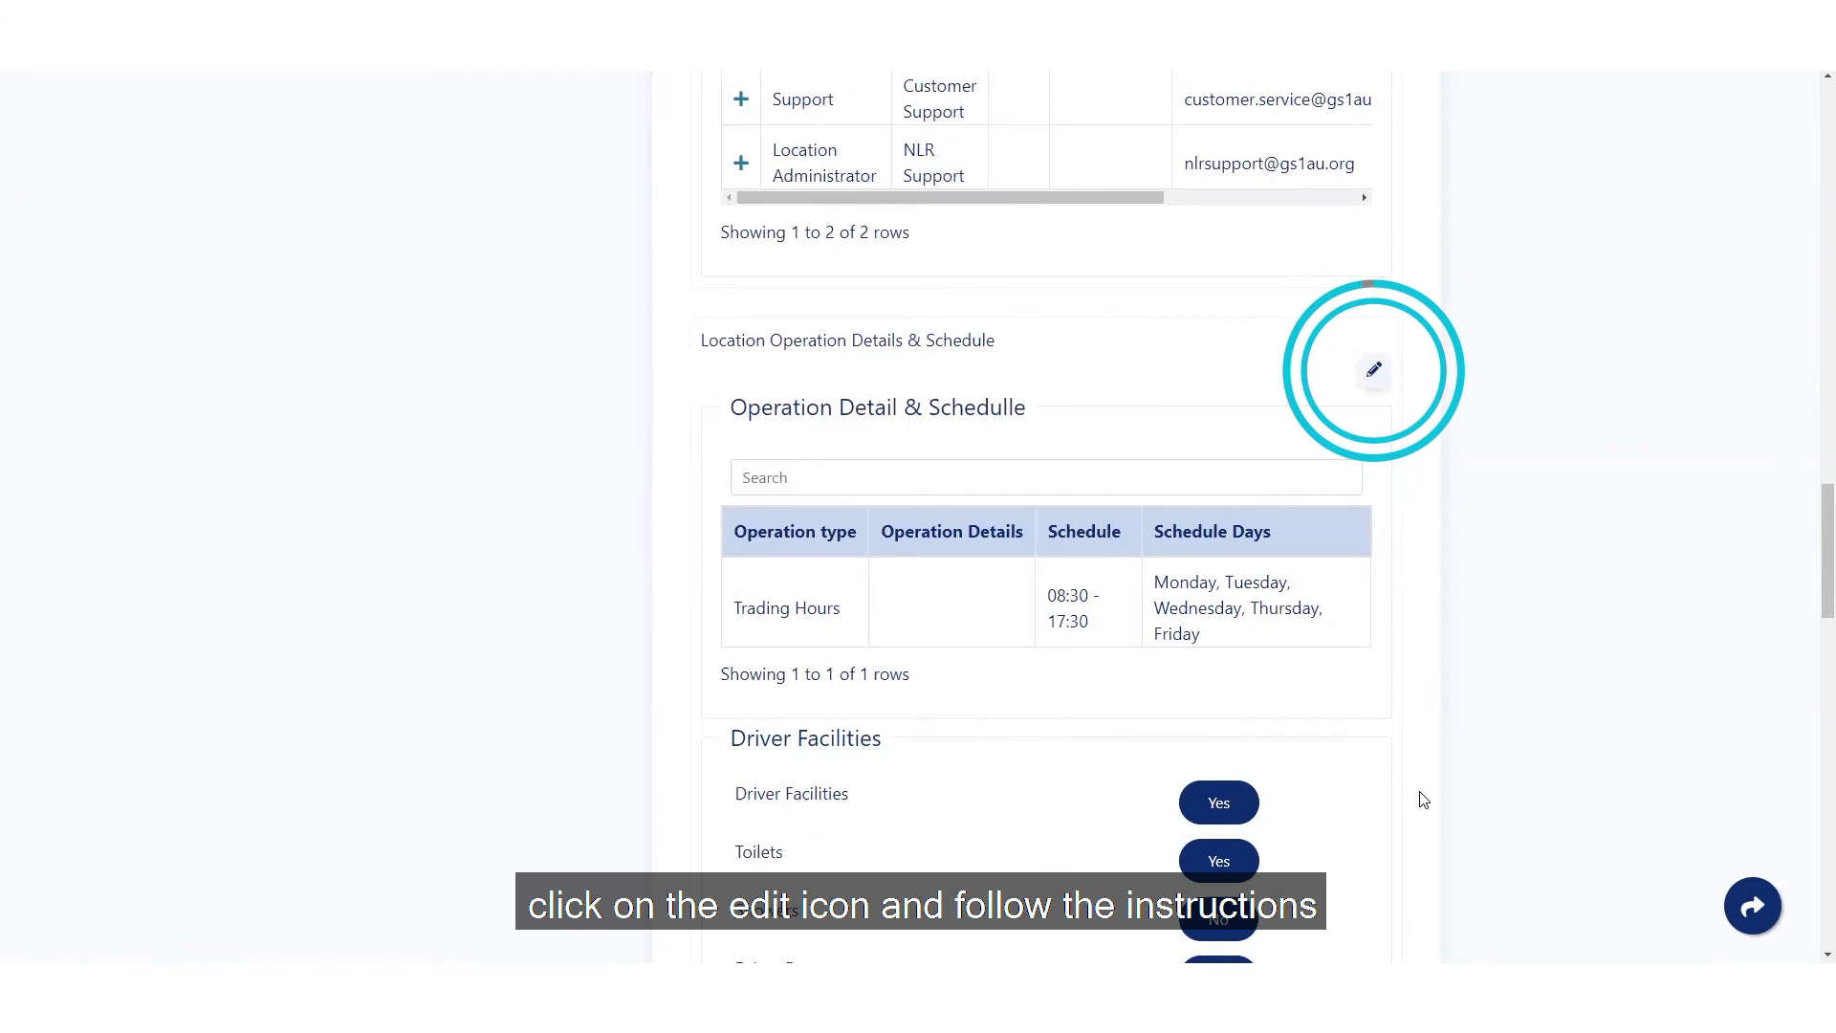
{"action": "scroll", "coordinate": [1424, 799], "scroll_direction": "down", "scroll_amount": 7}
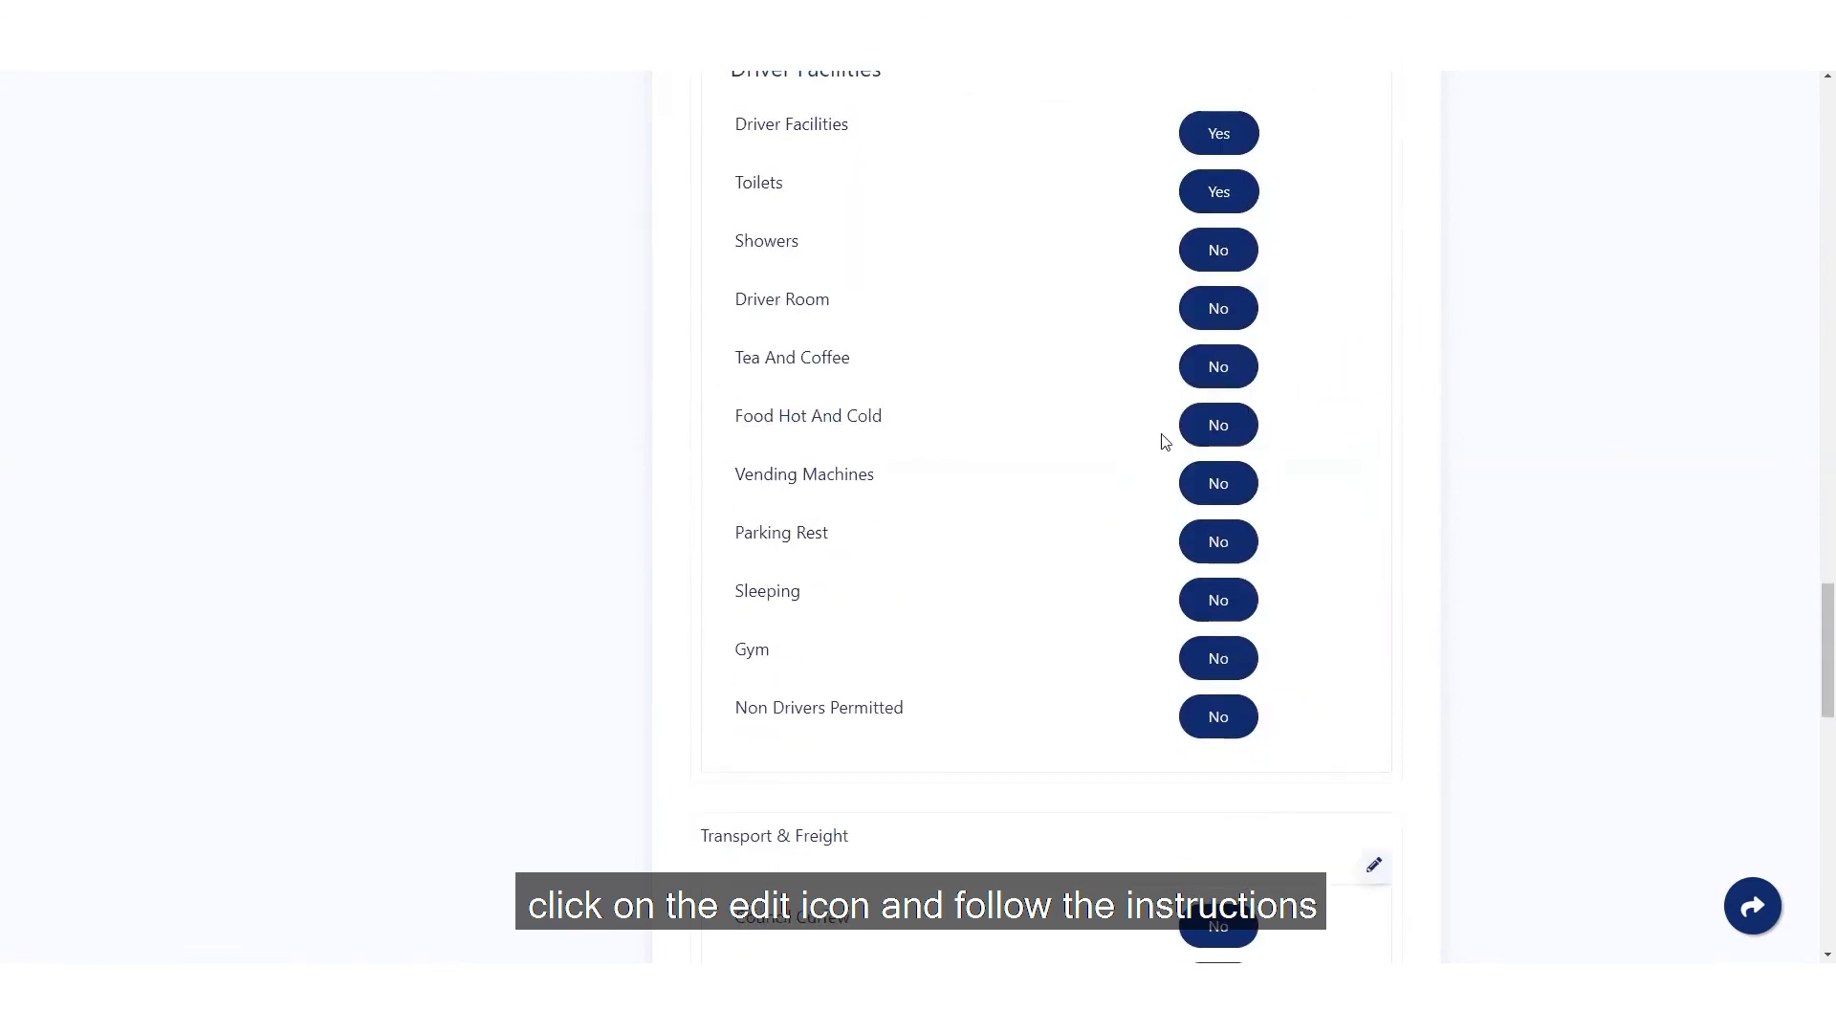
{"action": "scroll", "coordinate": [1454, 631], "scroll_direction": "down", "scroll_amount": 15}
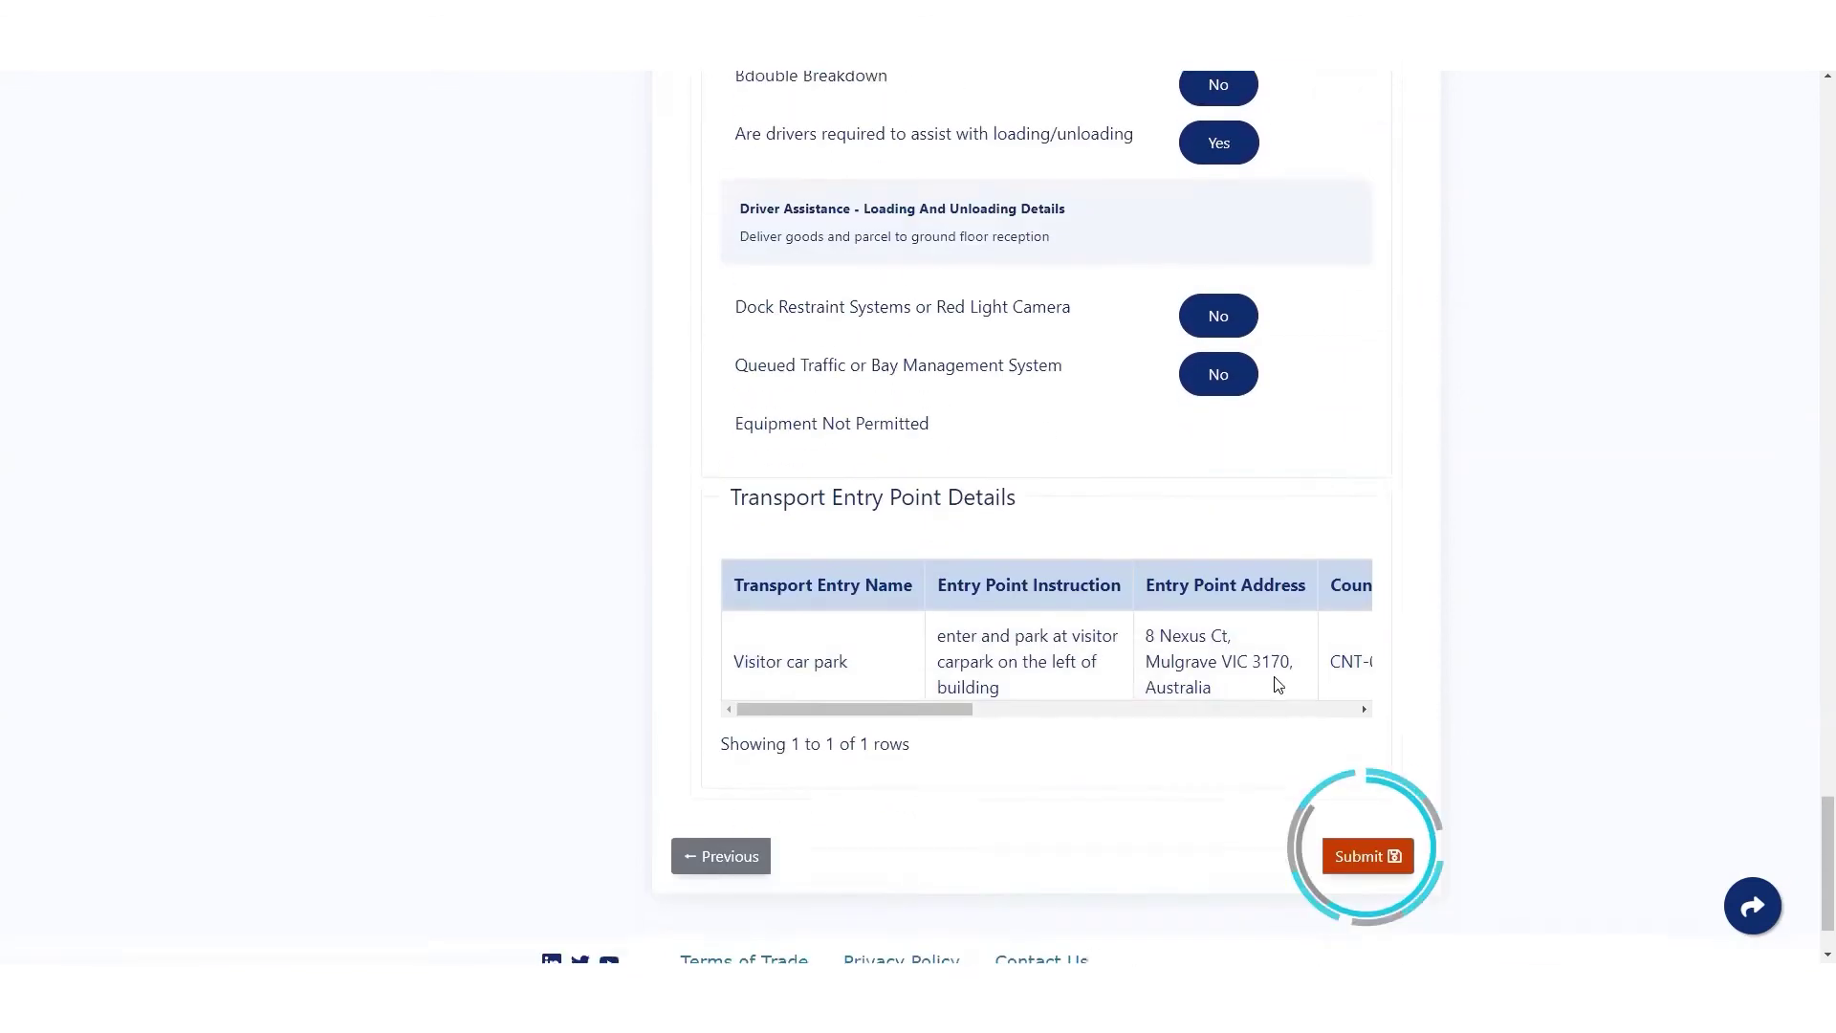
{"action": "left_click", "coordinate": [1395, 854]}
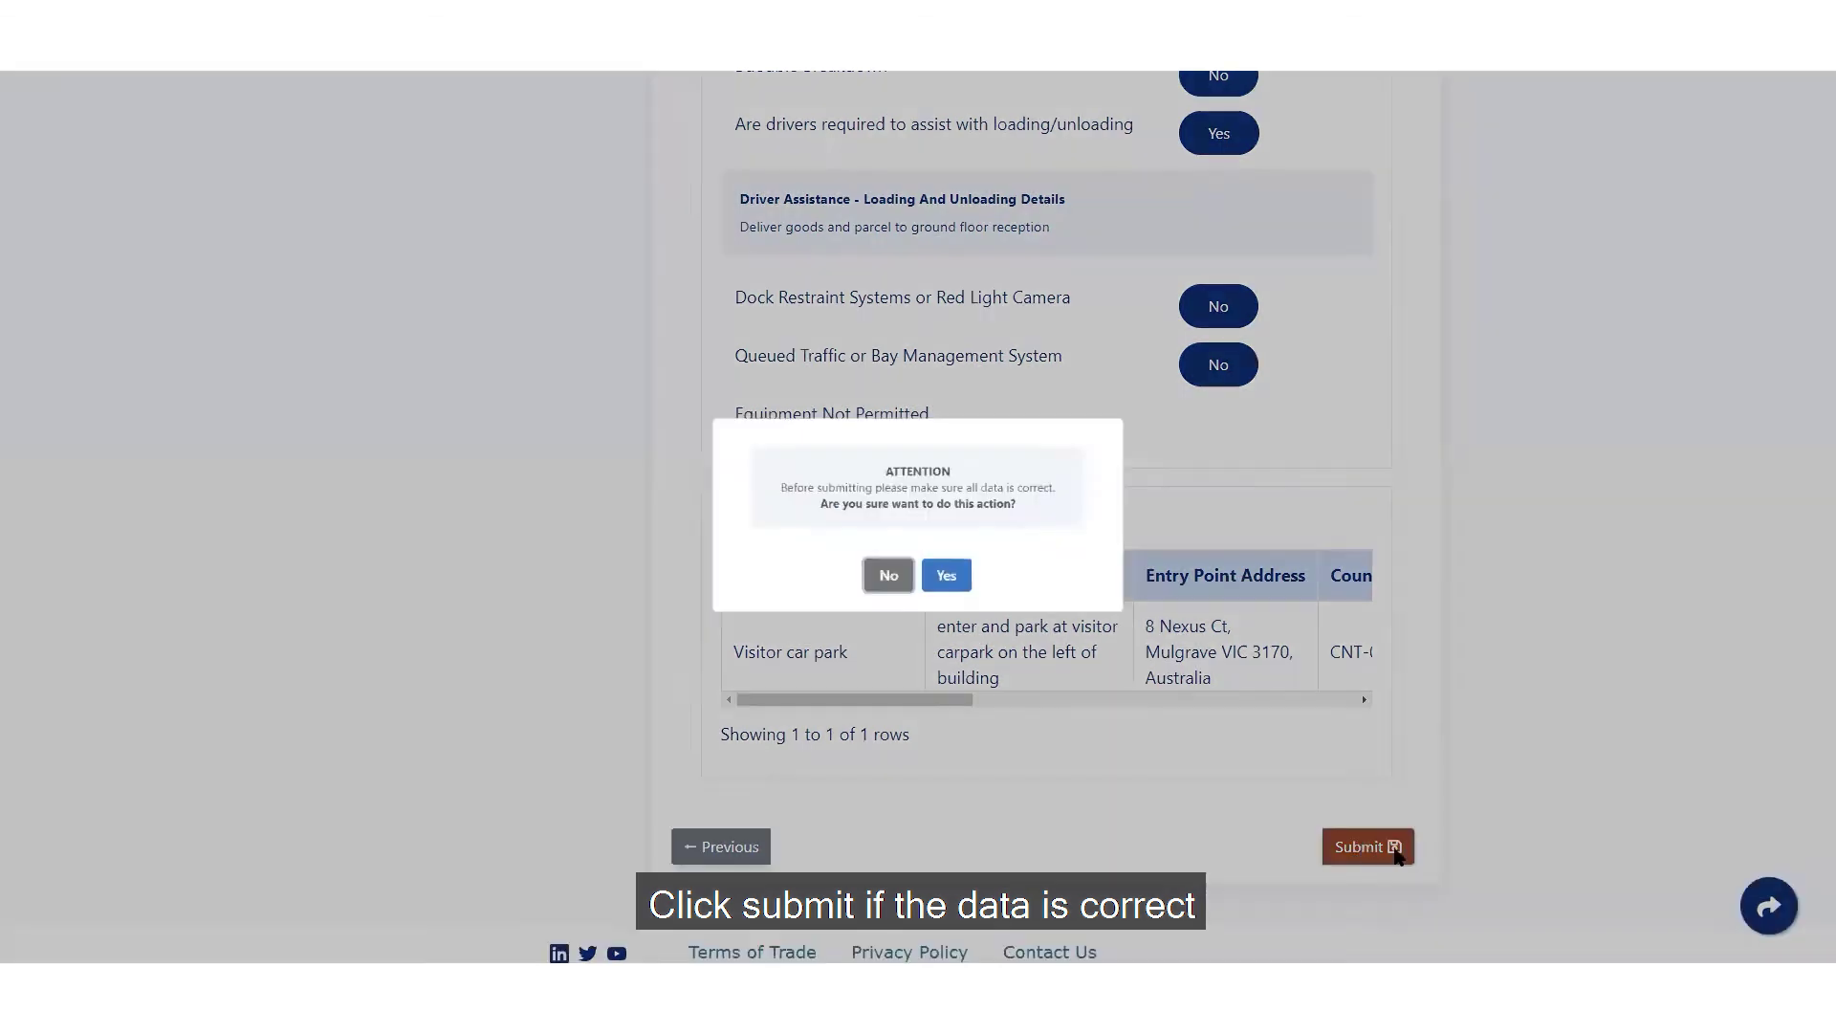
{"action": "left_click", "coordinate": [952, 587]}
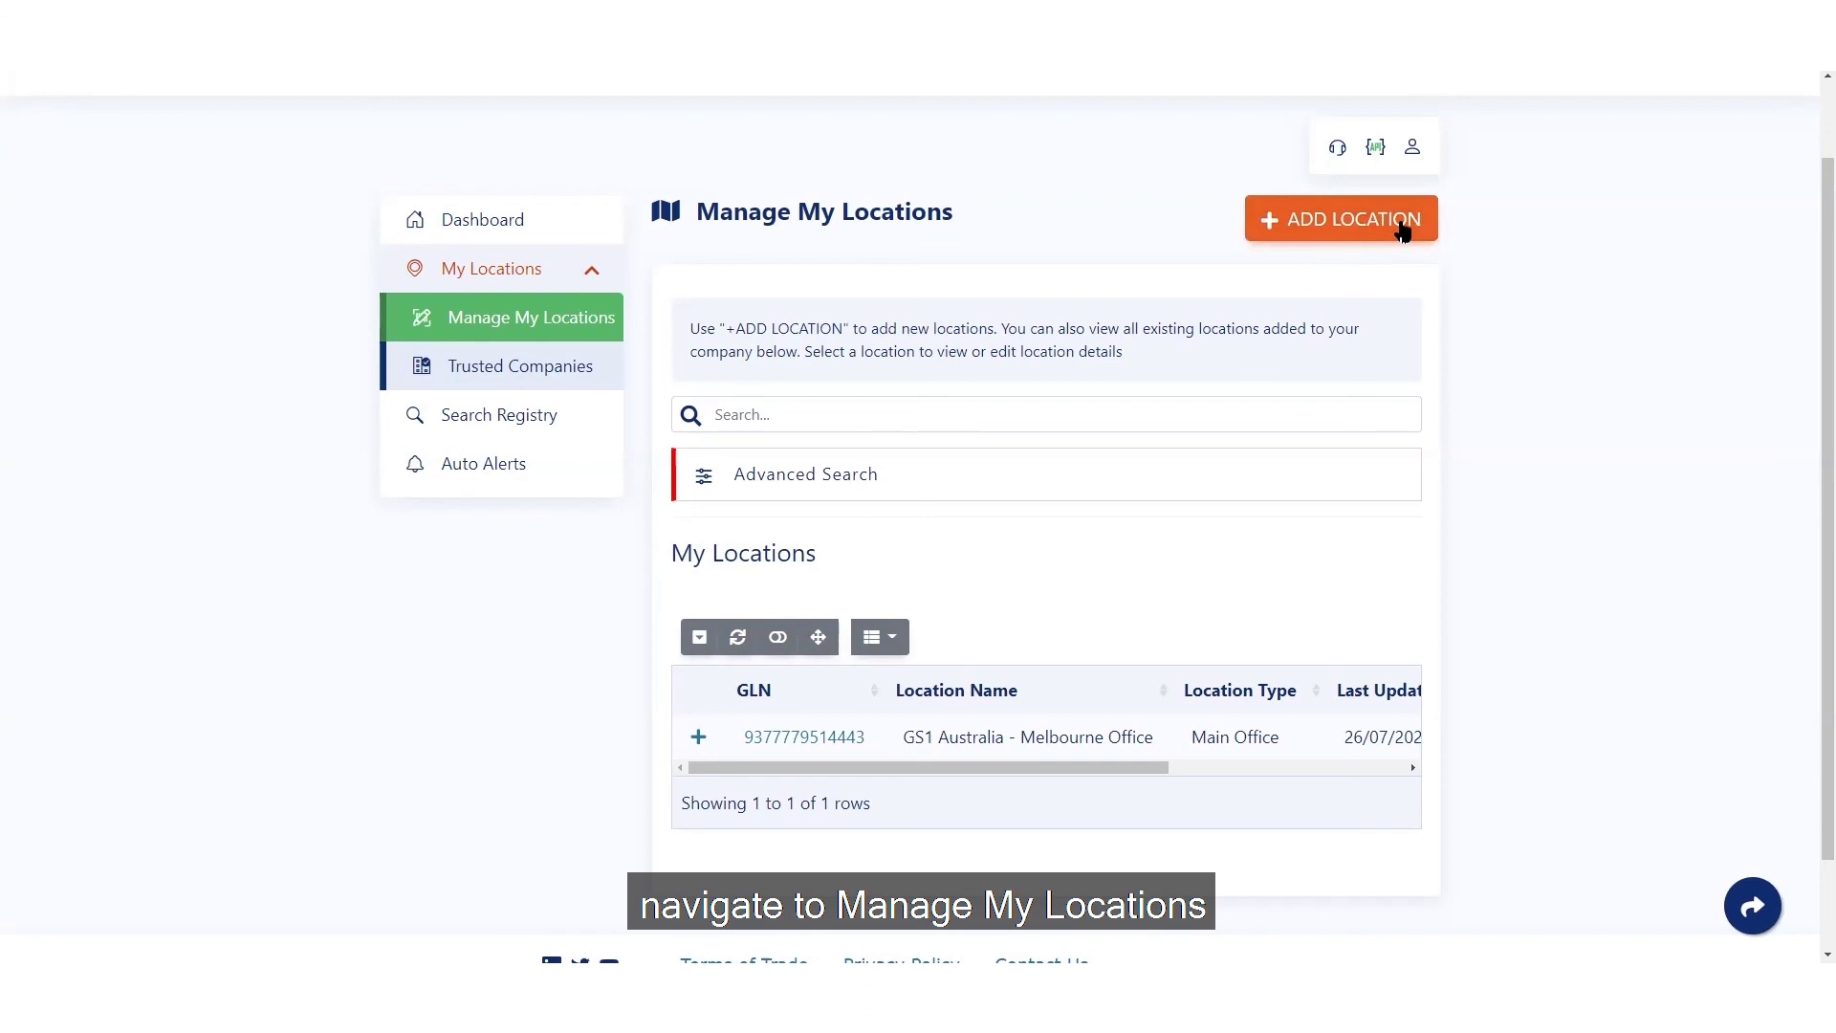
- Start a new sub-location with the Melbourne Office as its parent location
{"action": "left_click", "coordinate": [1402, 230]}
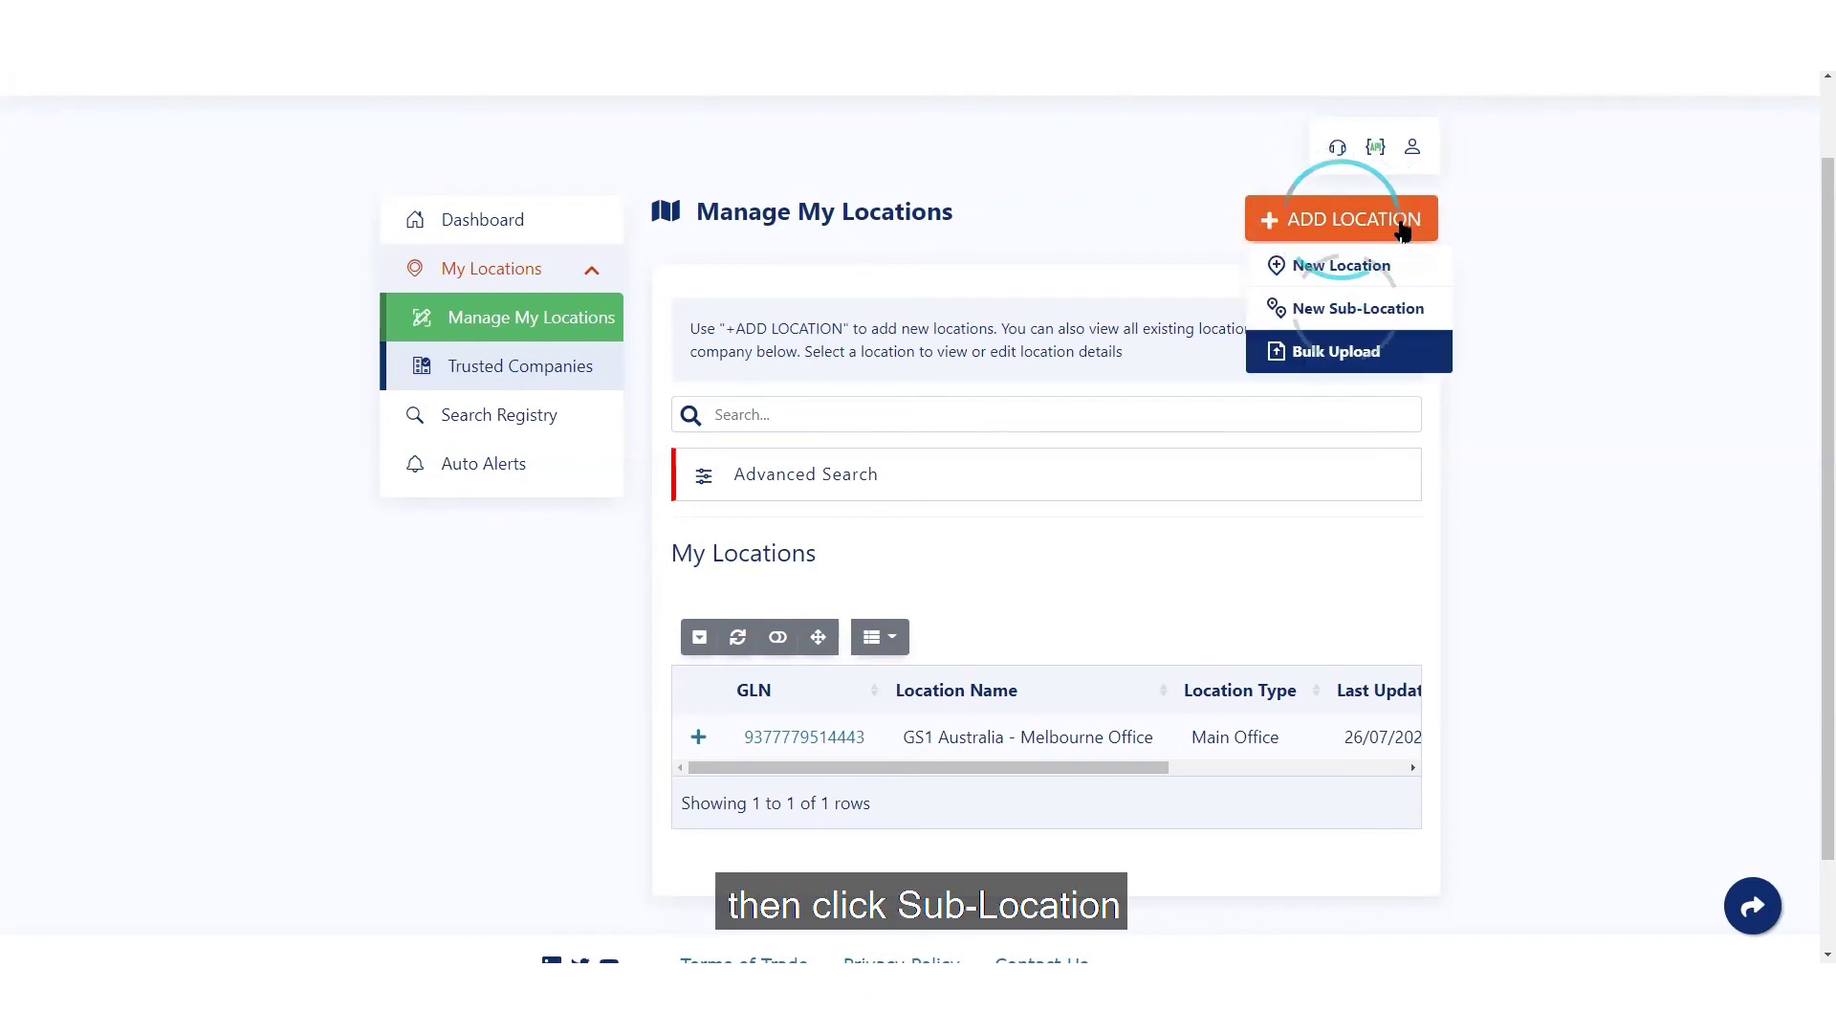
{"action": "left_click", "coordinate": [1391, 307]}
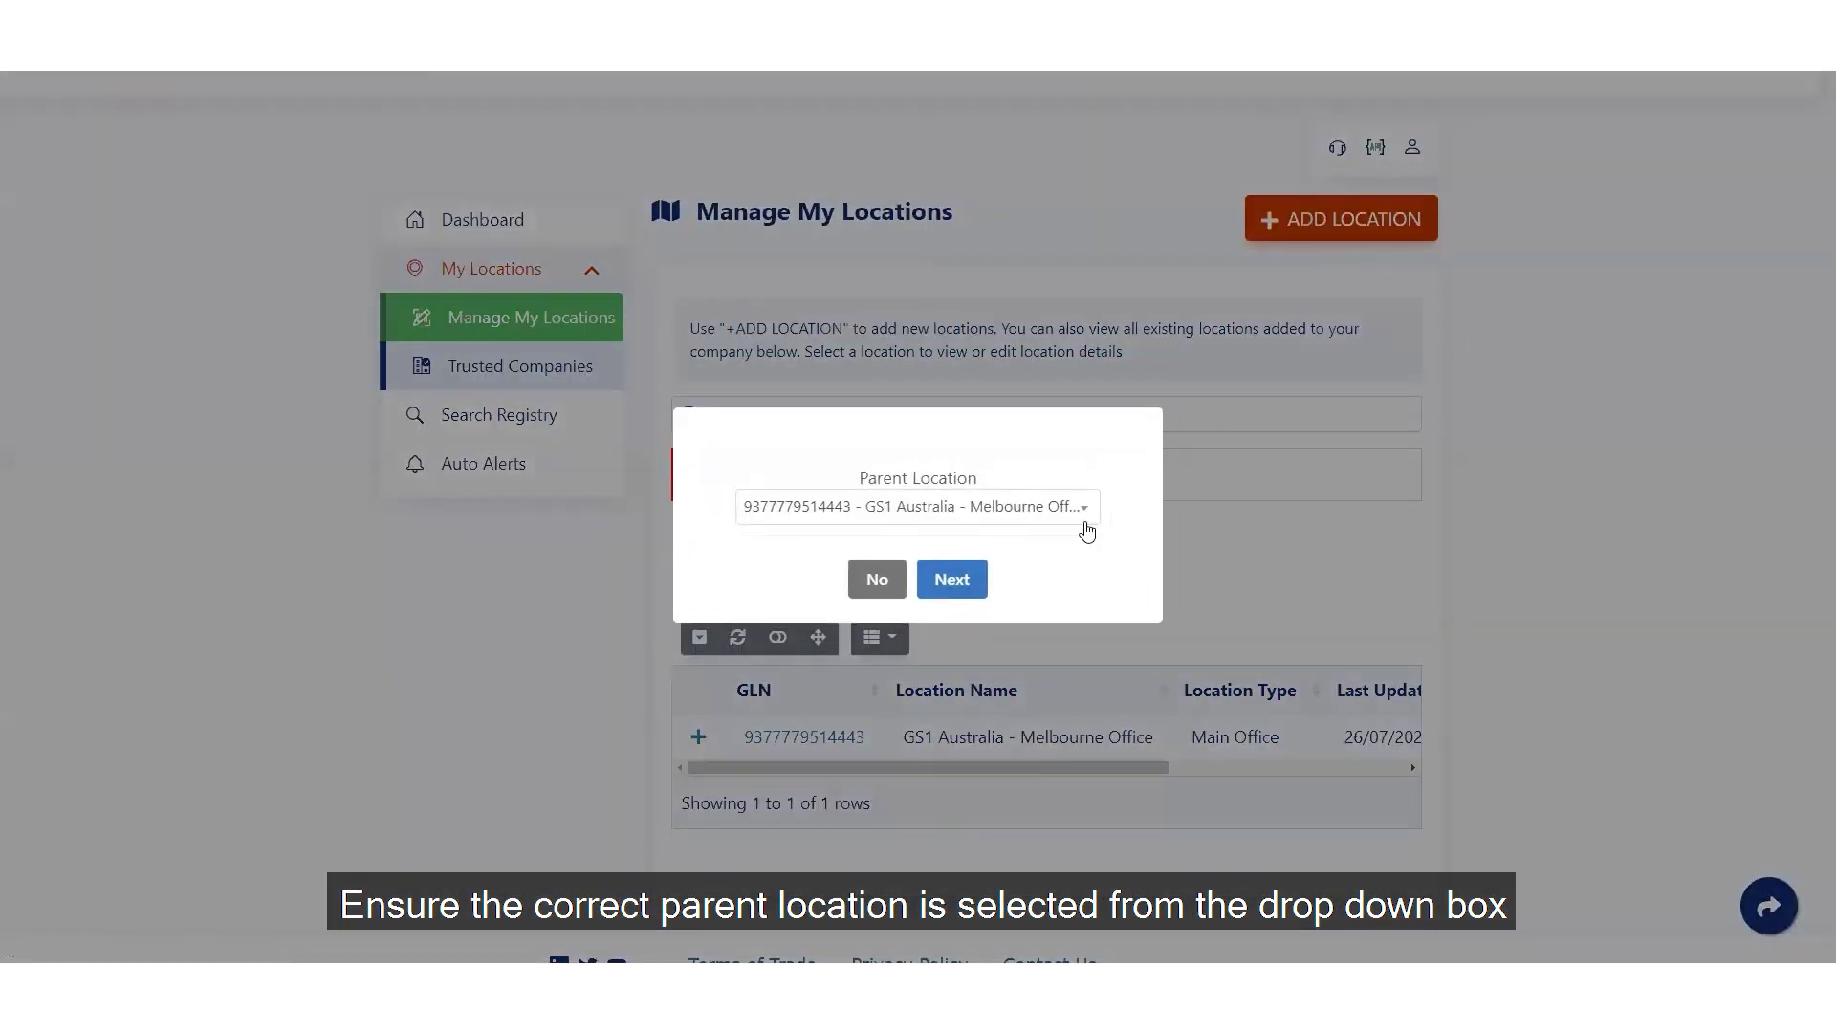
{"action": "left_click", "coordinate": [907, 509]}
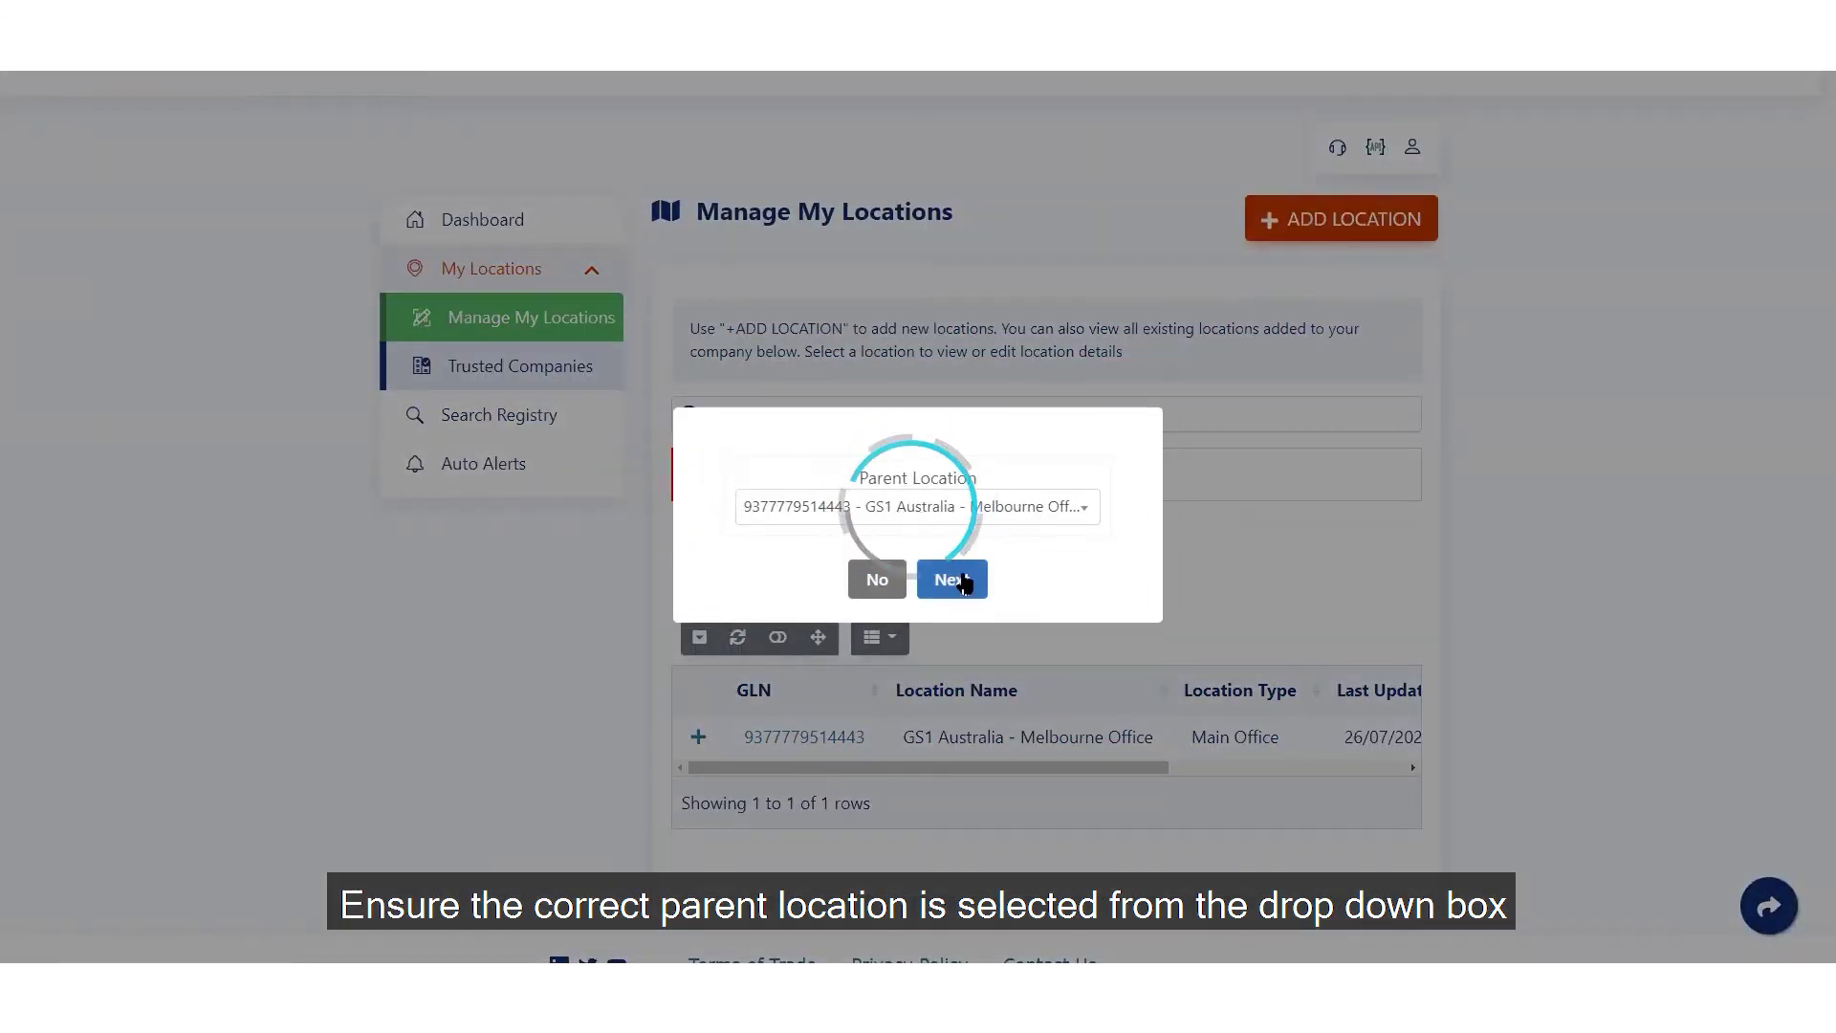
{"action": "left_click", "coordinate": [952, 578]}
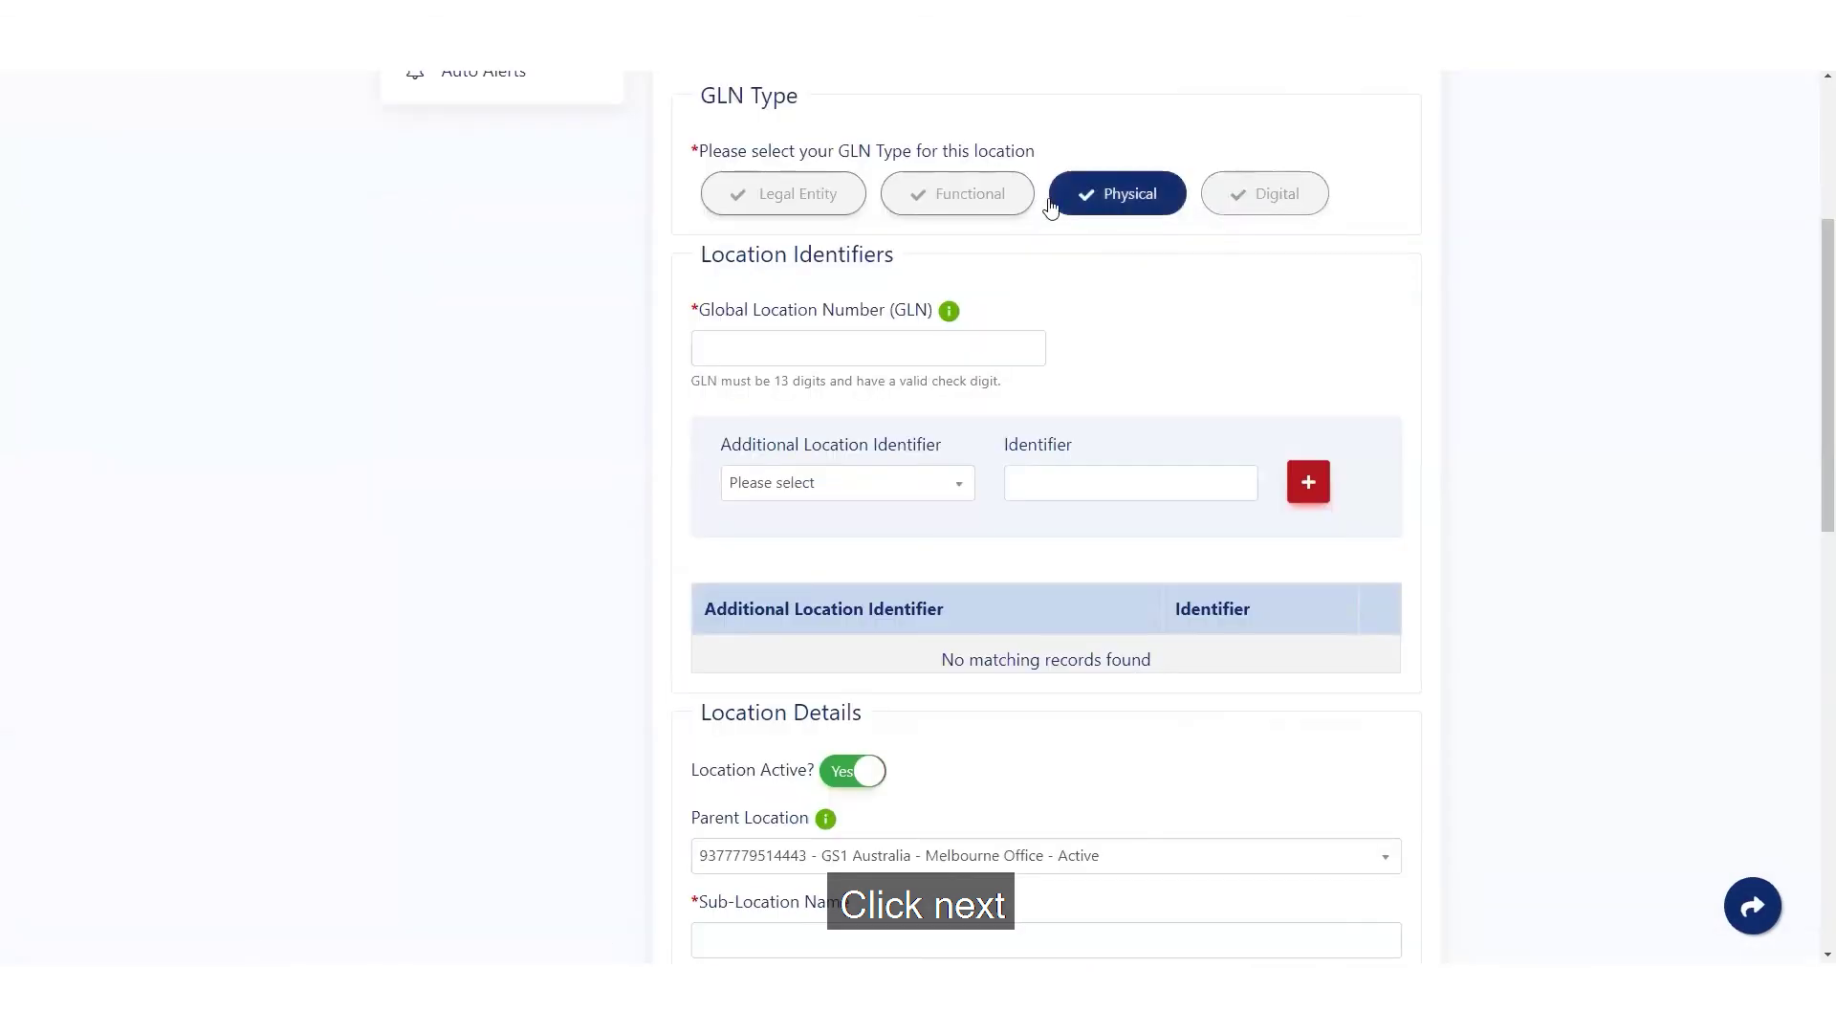
{"action": "left_click", "coordinate": [999, 206]}
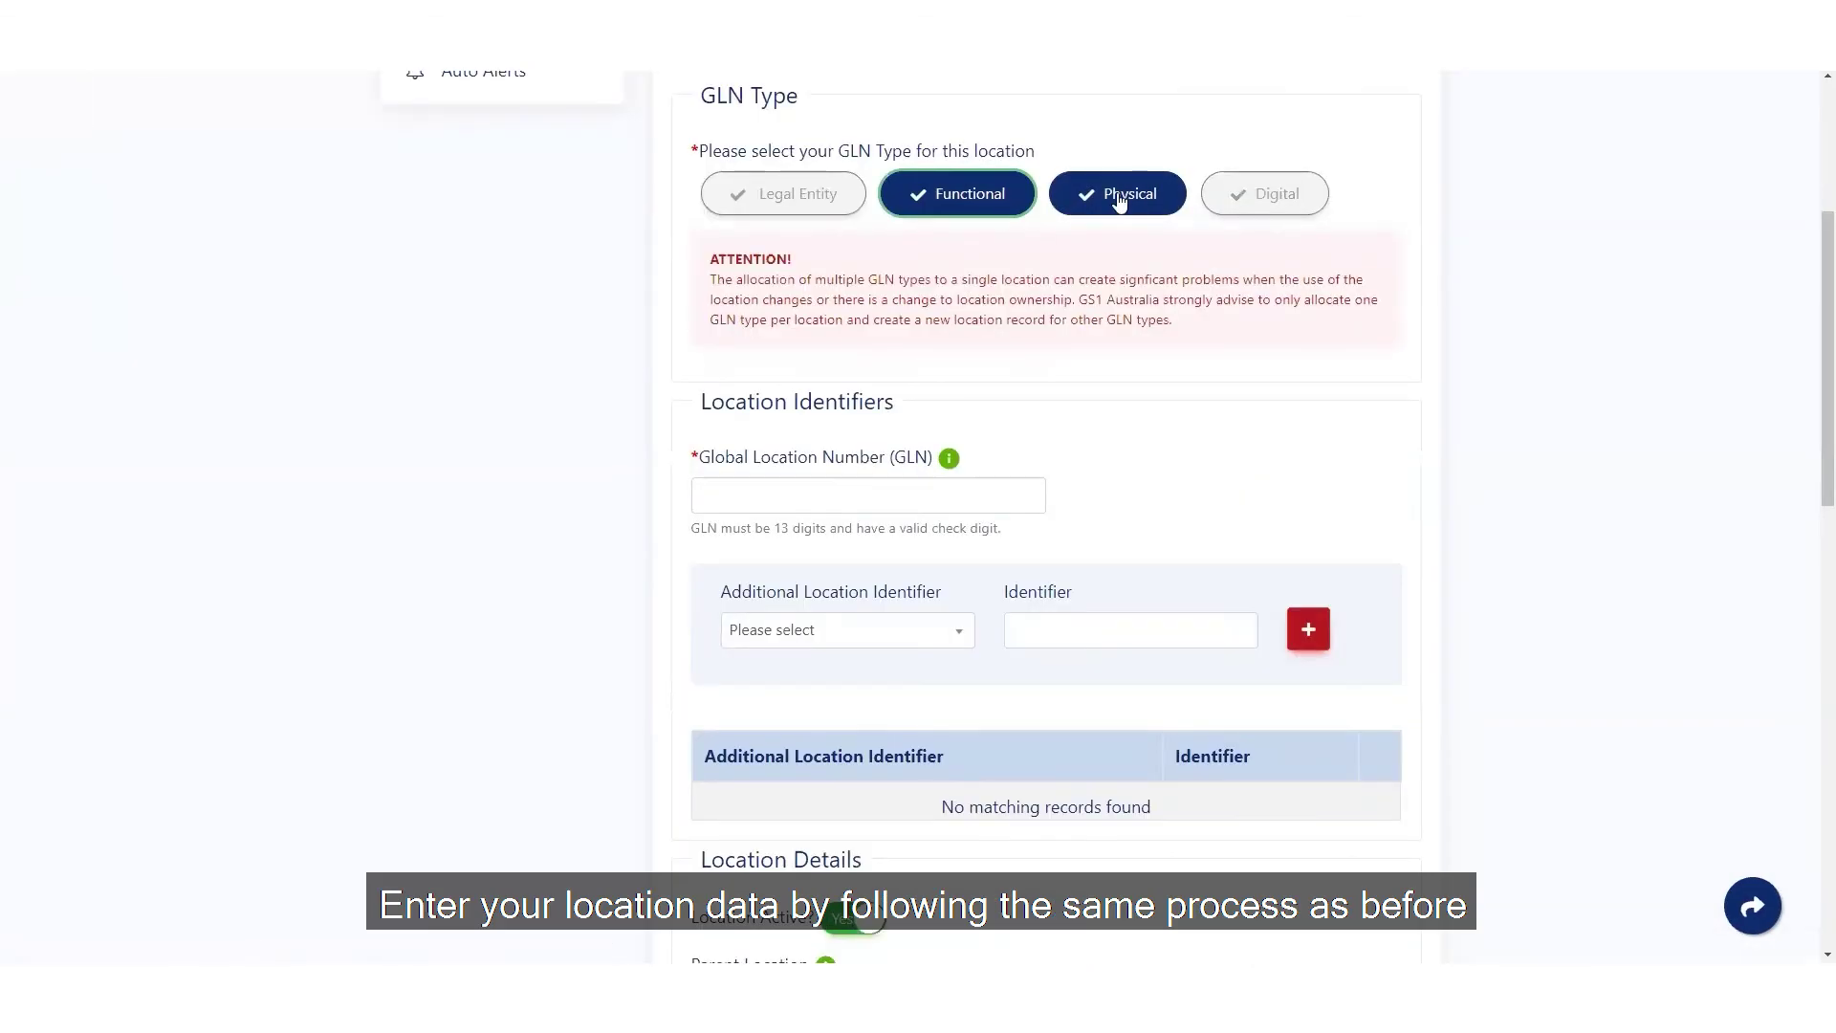
{"action": "left_click", "coordinate": [961, 496]}
{"action": "type", "text": "9377779514436"}
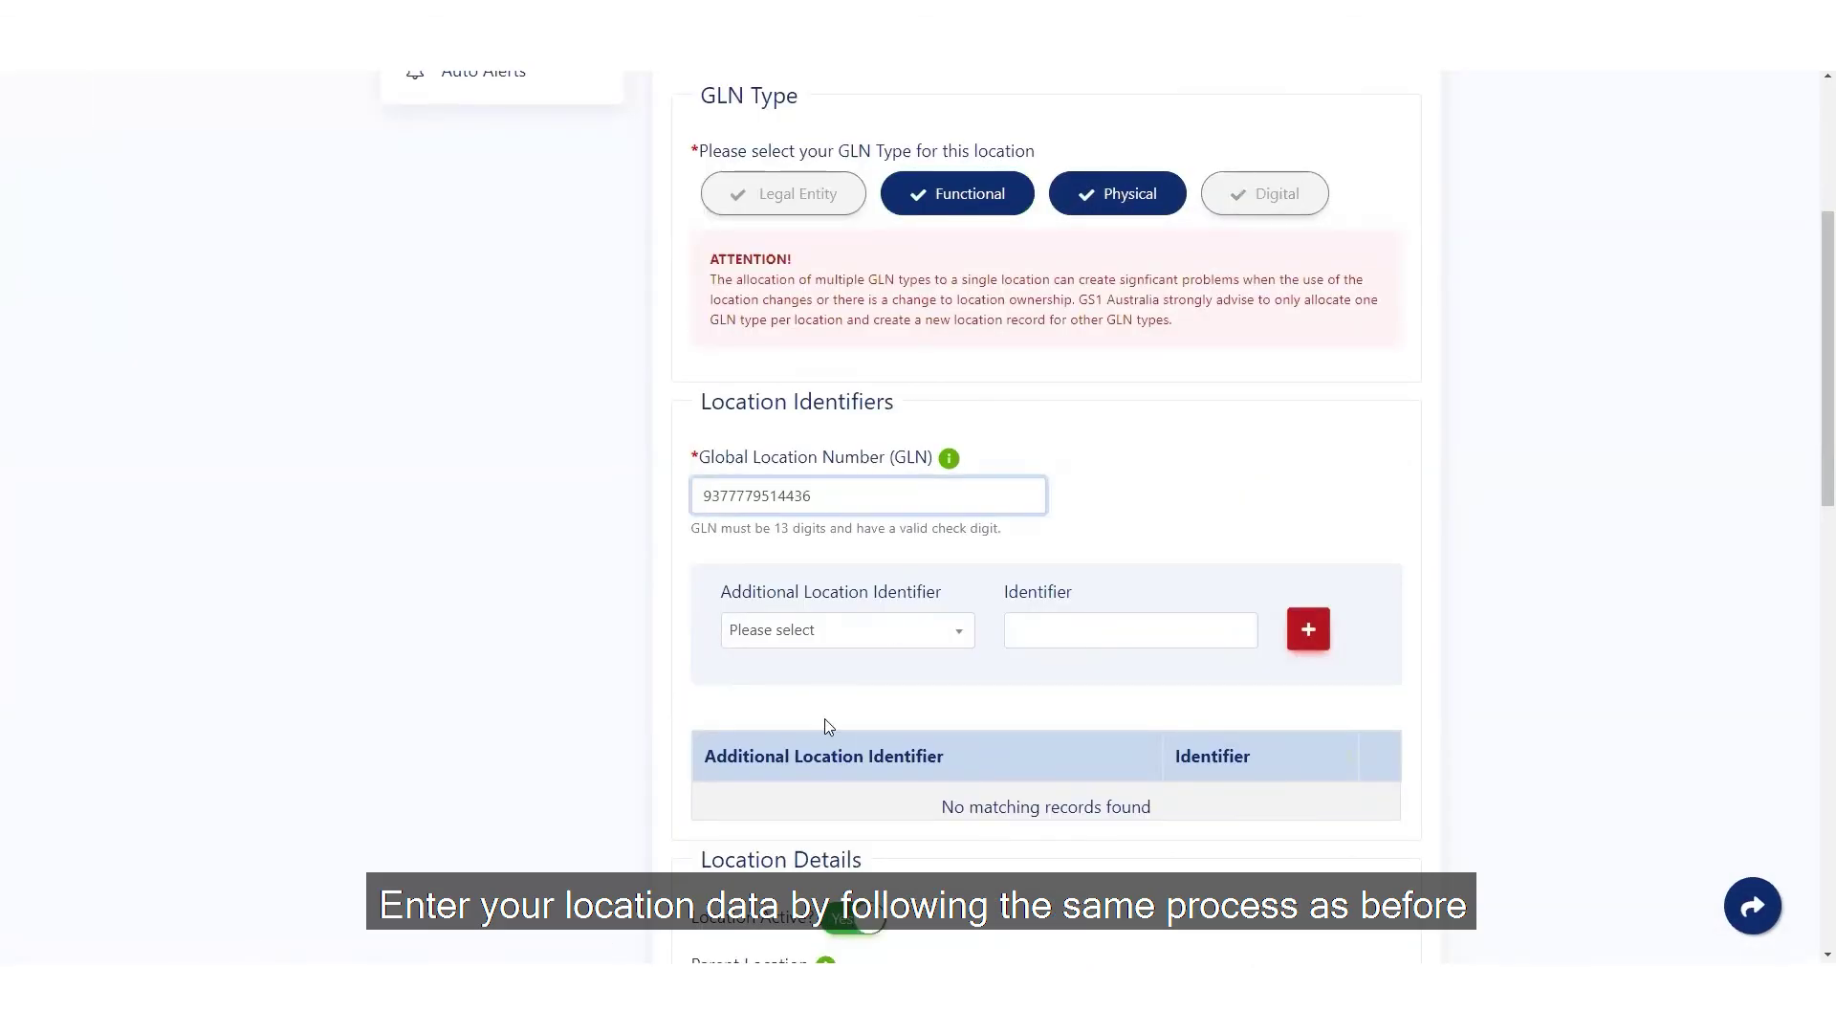
{"action": "scroll", "coordinate": [967, 684], "scroll_direction": "down", "scroll_amount": 1}
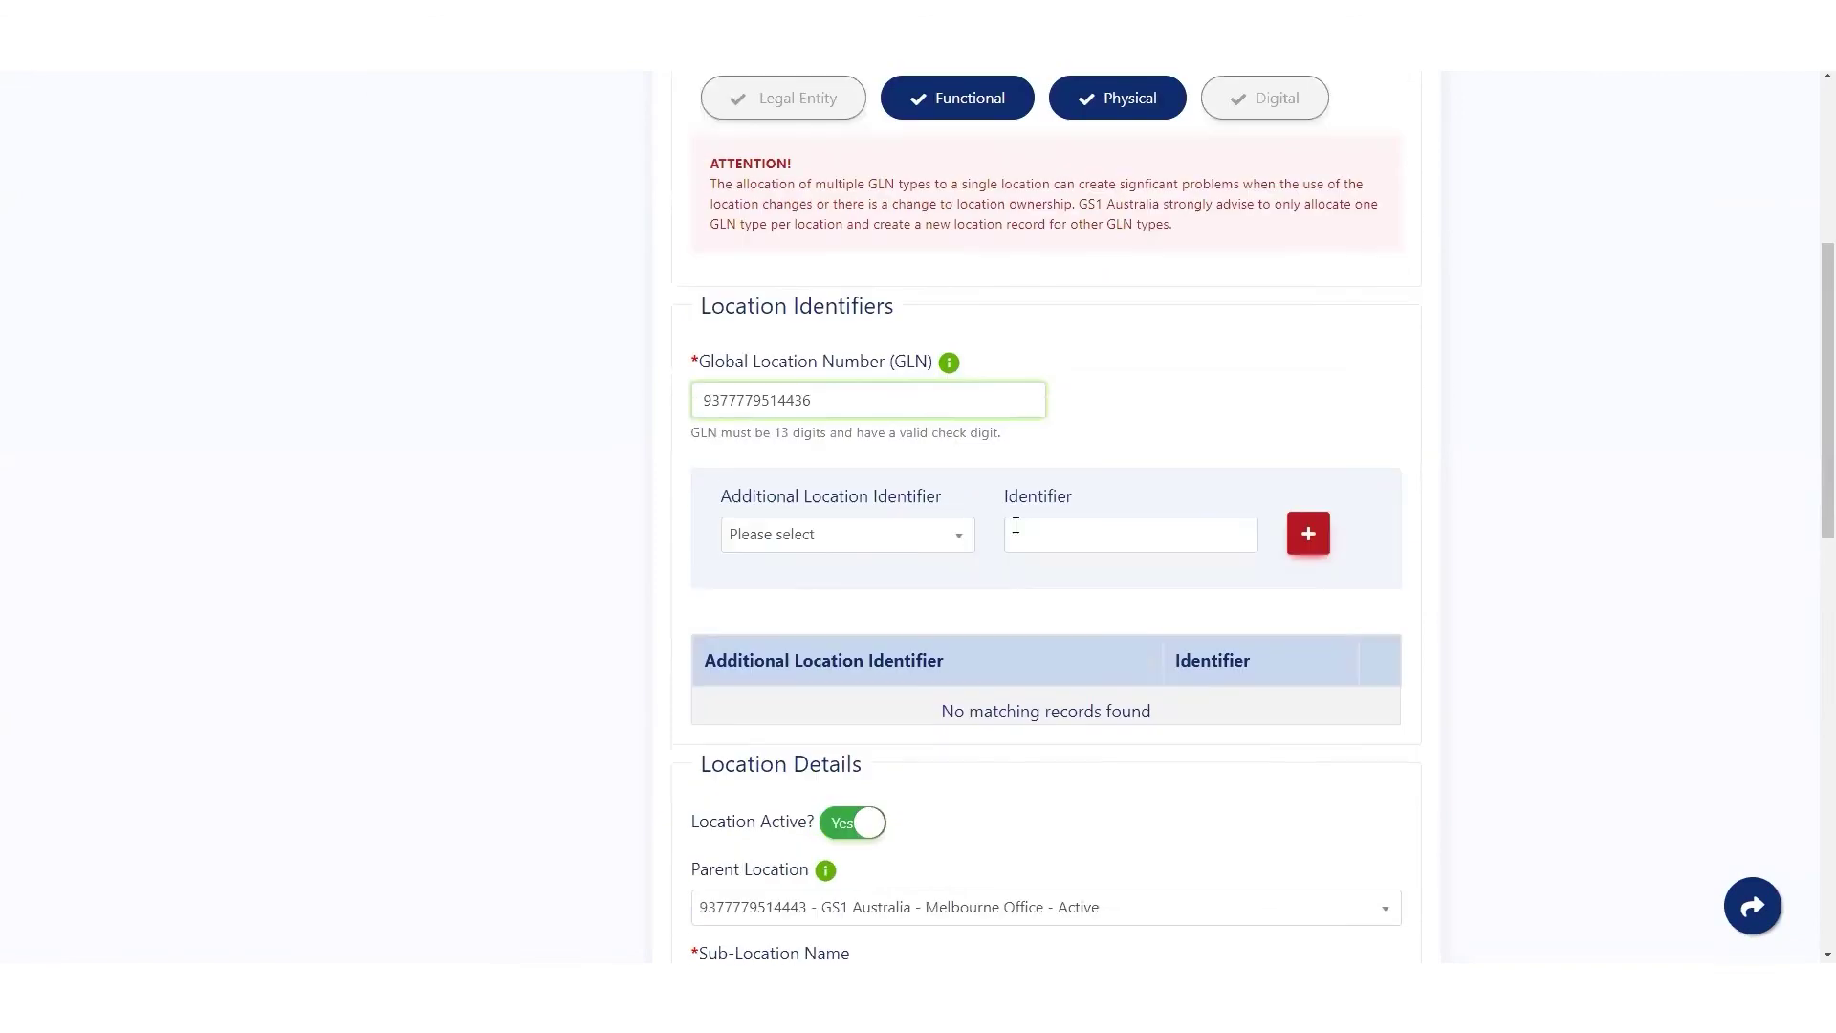
- Check the additional identifier types list, then bring up the NLR Support page
{"action": "left_click", "coordinate": [966, 543]}
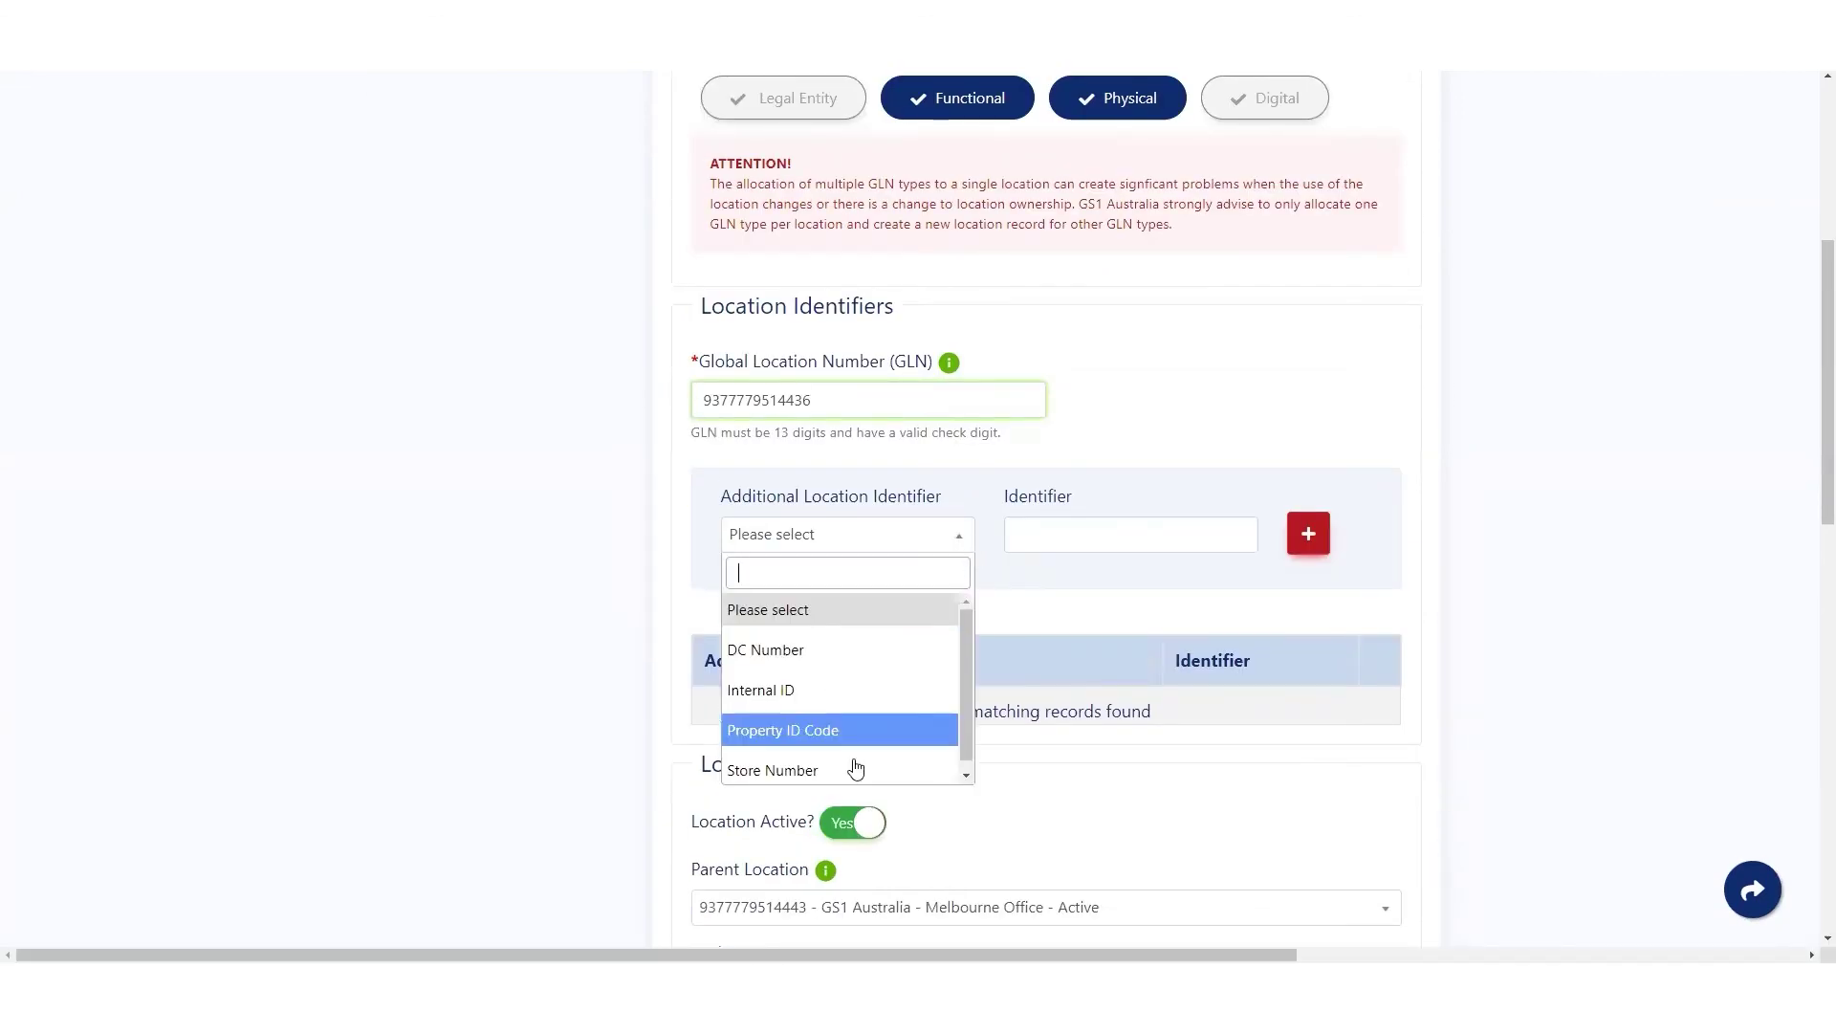
{"action": "left_click", "coordinate": [575, 579]}
{"action": "scroll", "coordinate": [1097, 538], "scroll_direction": "down", "scroll_amount": 4}
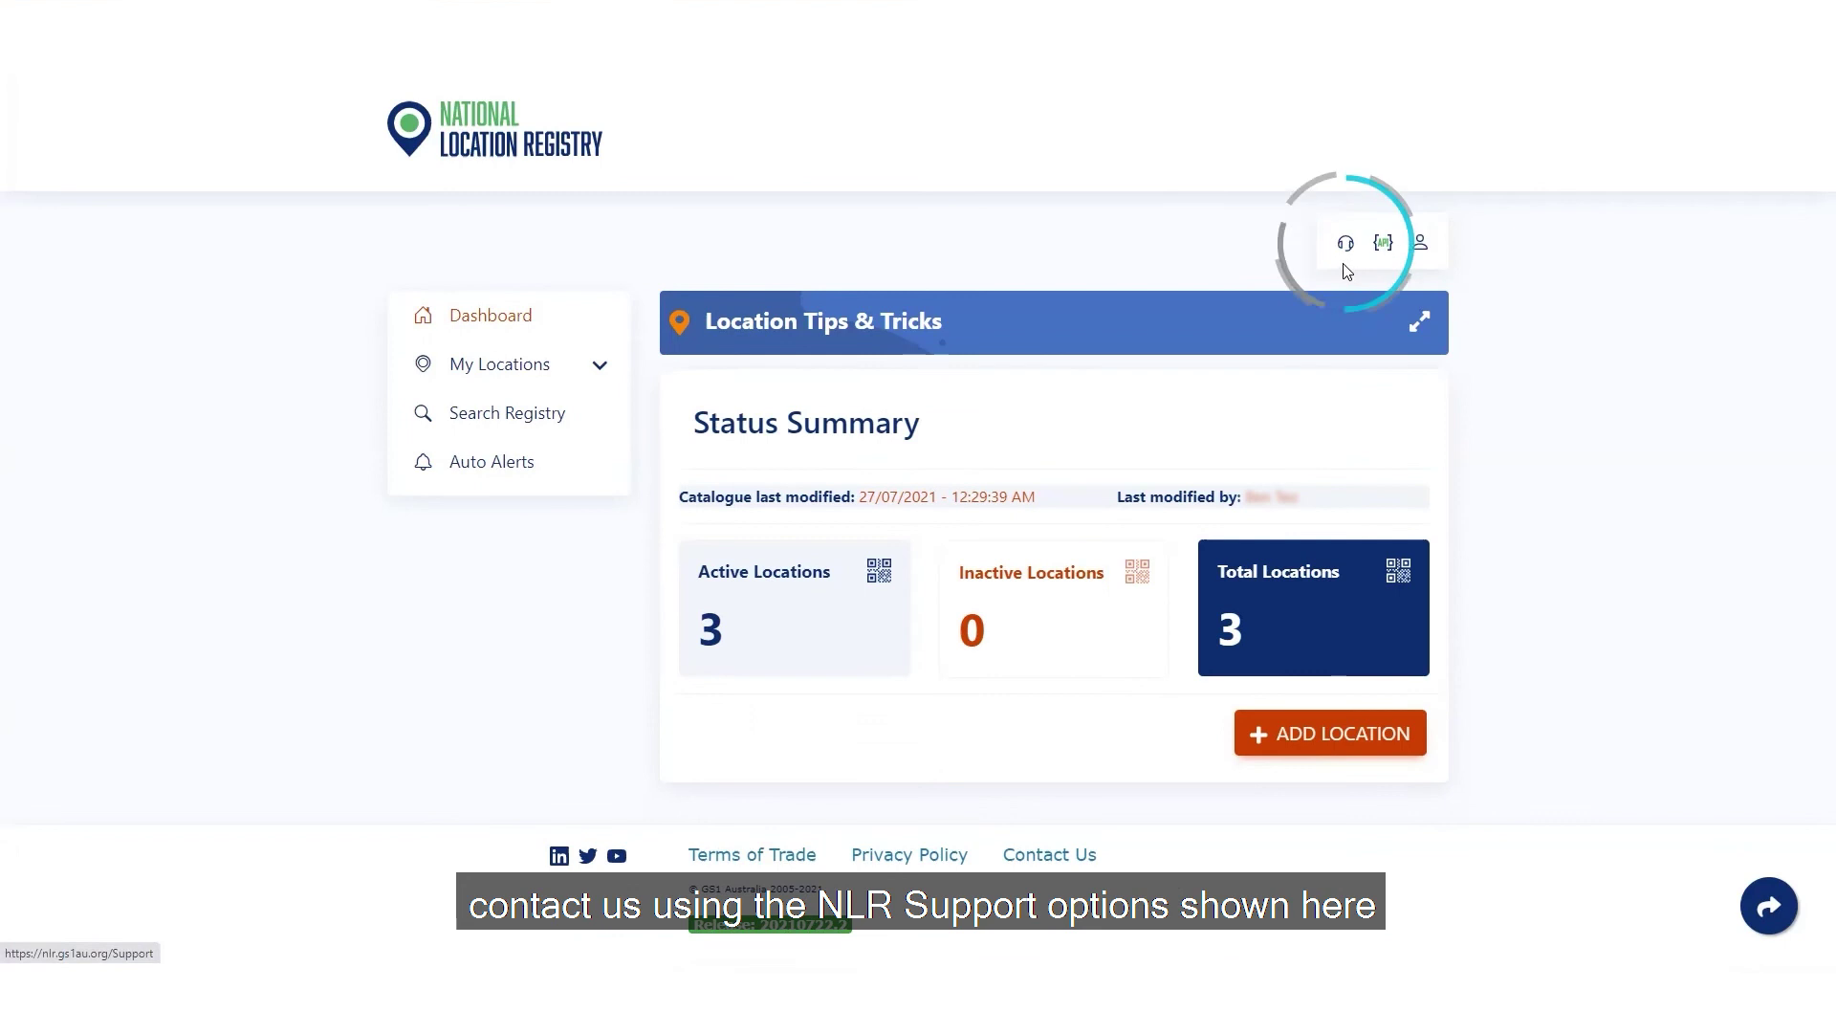
{"action": "left_click", "coordinate": [1344, 250]}
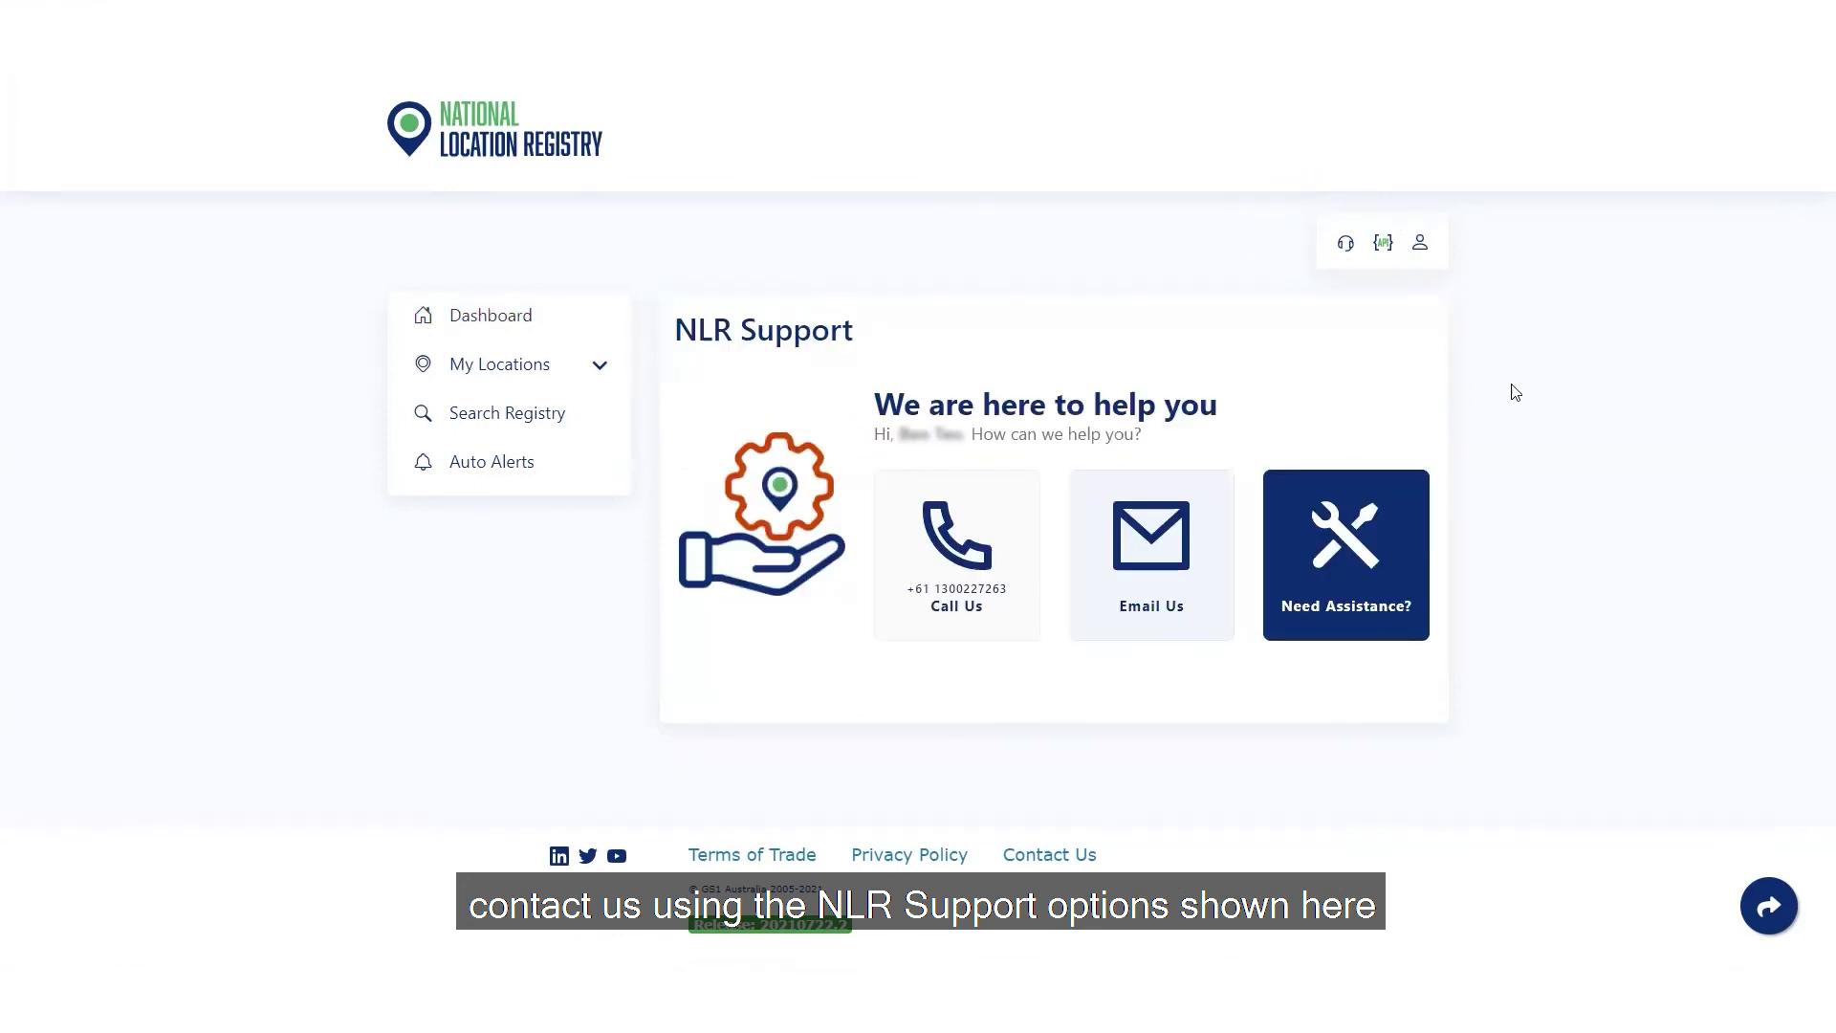